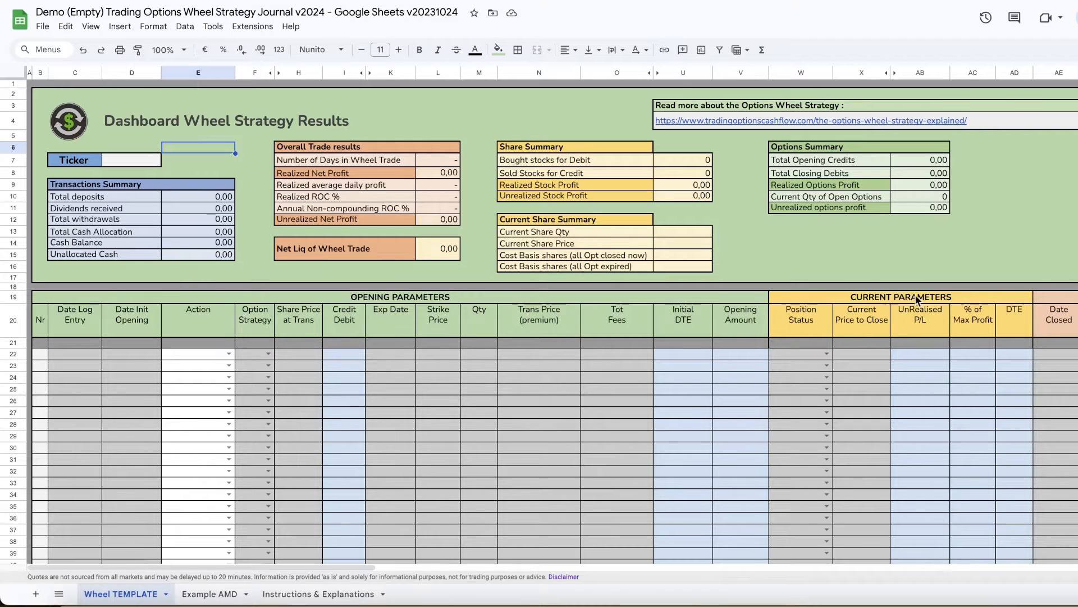
- Open the linked Options Wheel Strategy article and read through its strategy steps, key considerations and mistakes to avoid
click(831, 255)
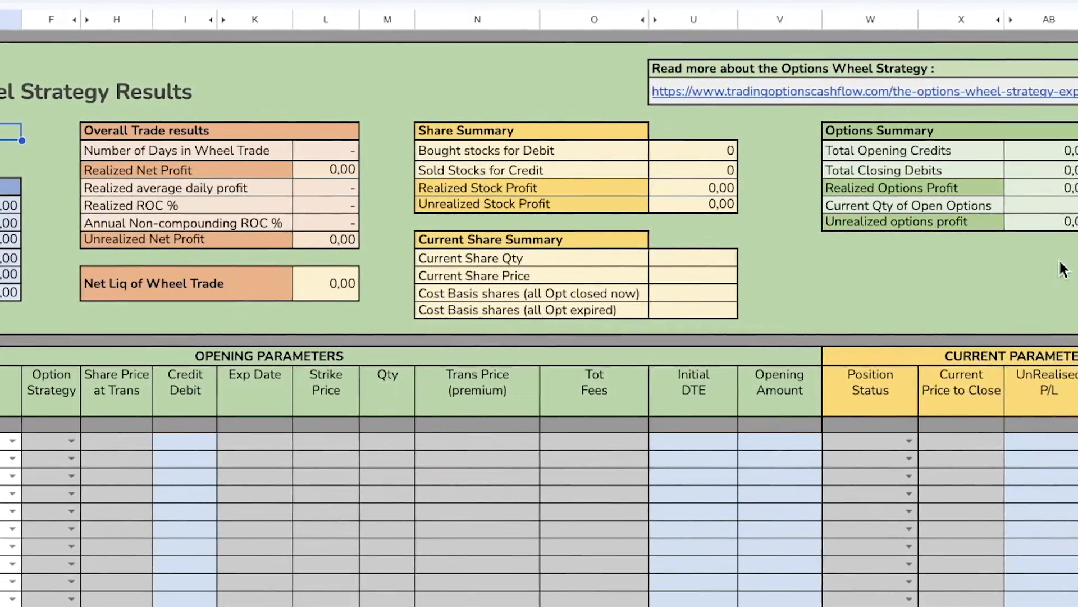
click(893, 295)
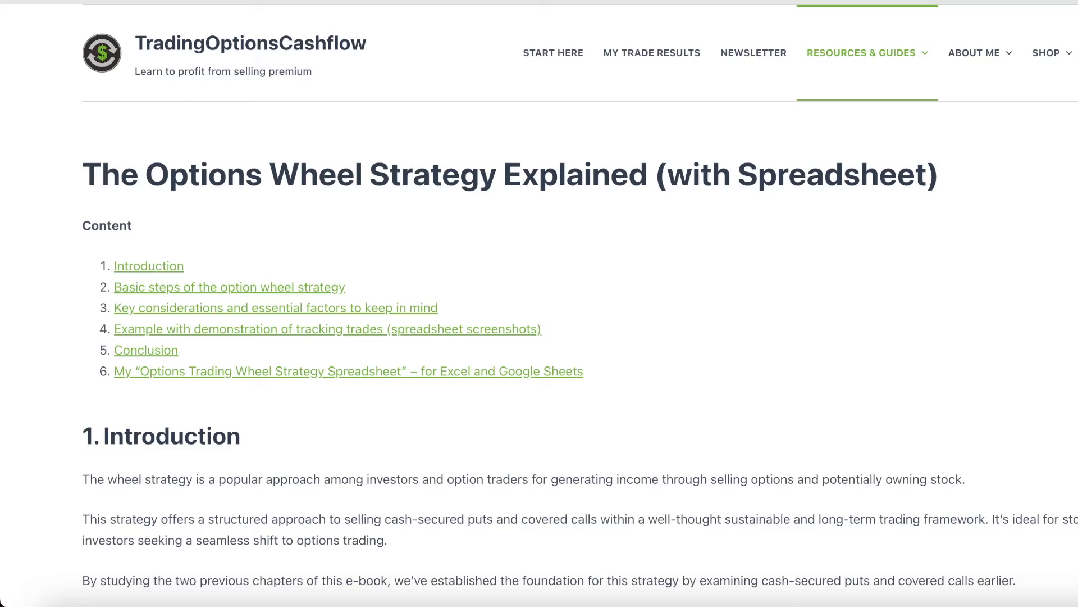
scroll(771, 385, down, 9)
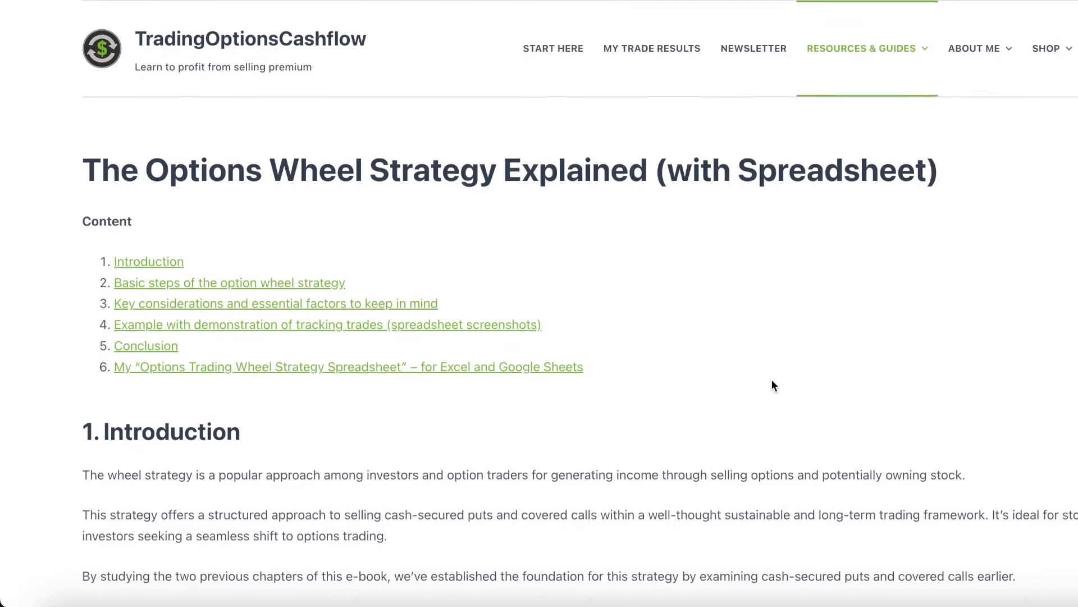
scroll(765, 385, down, 10)
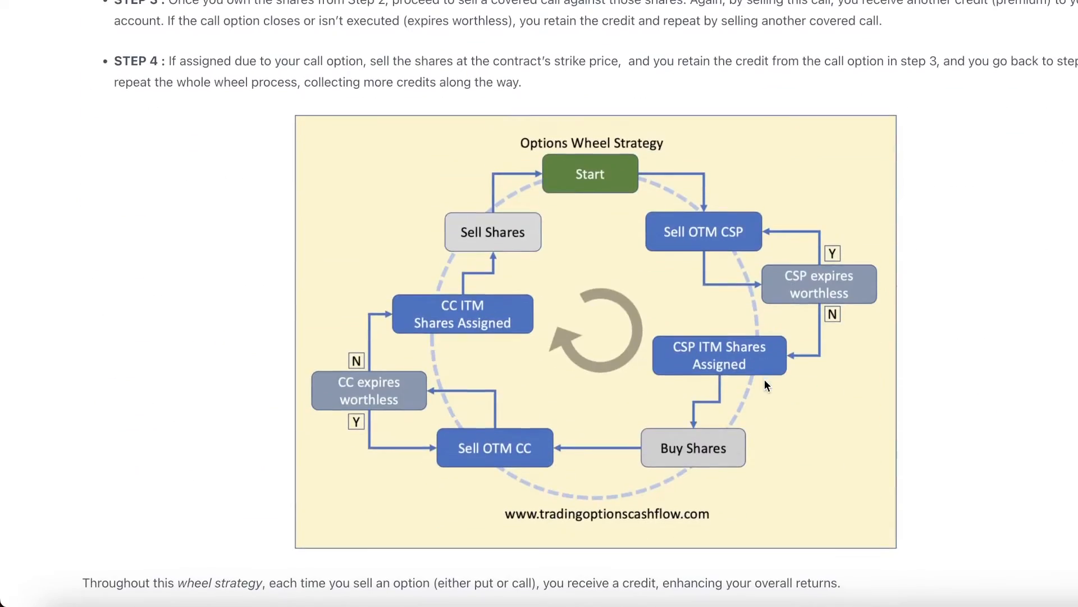
scroll(765, 385, down, 10)
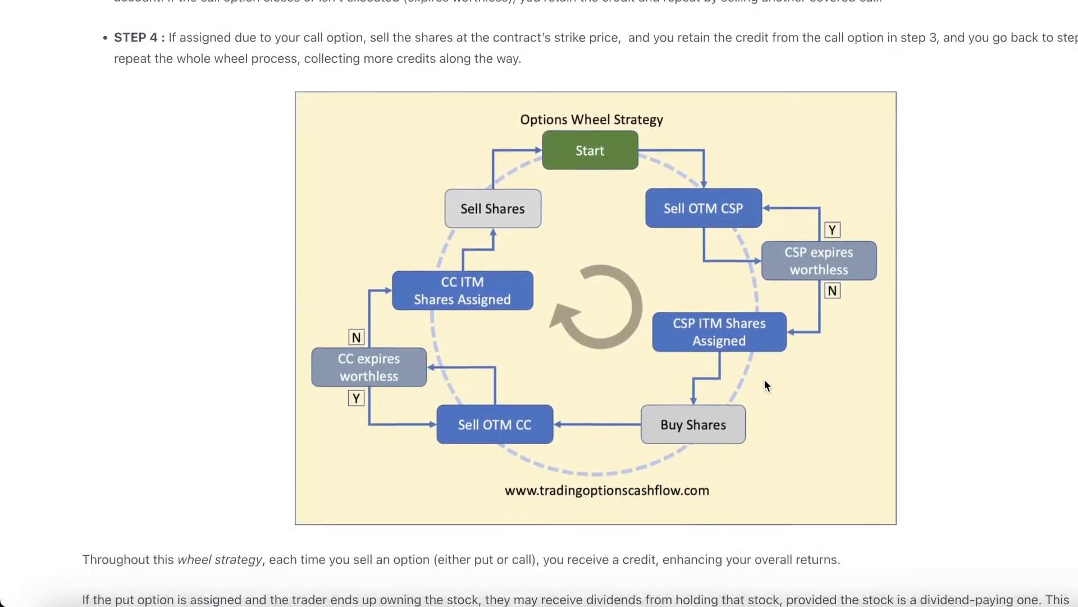
scroll(765, 385, down, 14)
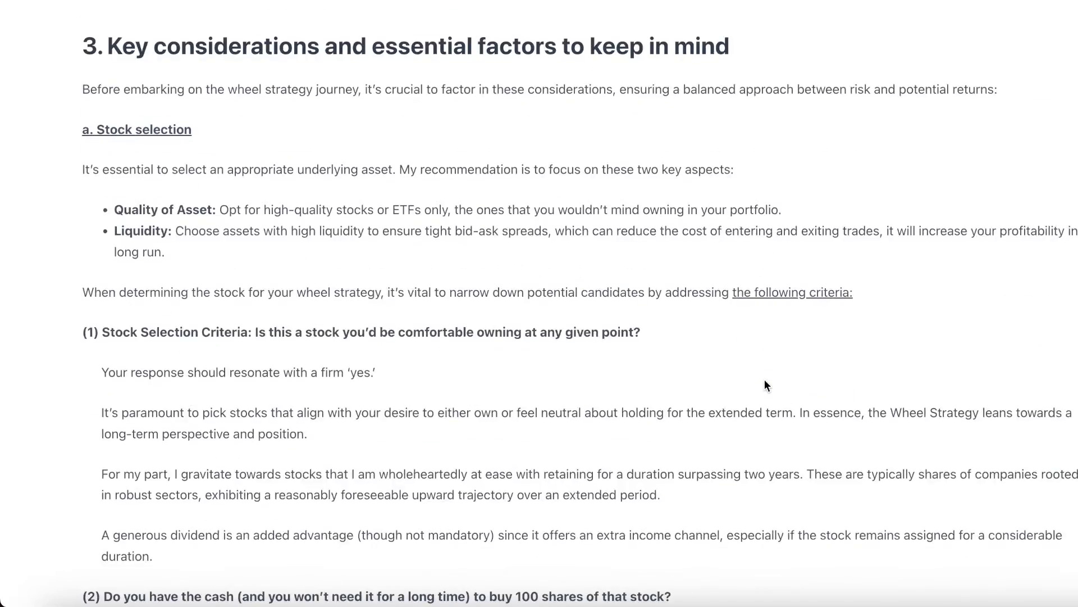
scroll(765, 385, down, 20)
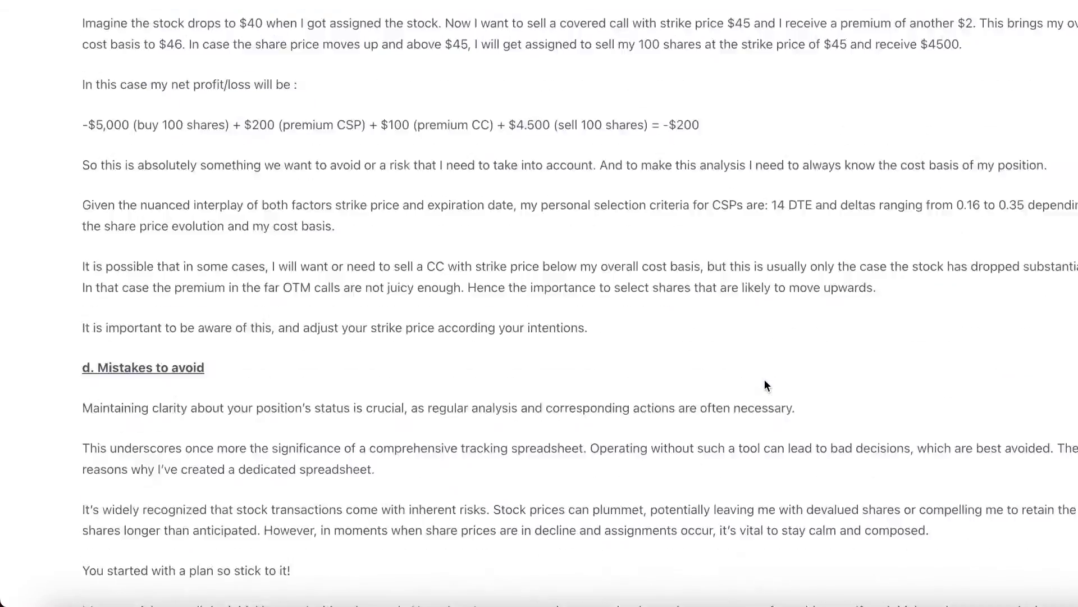
scroll(764, 379, down, 5)
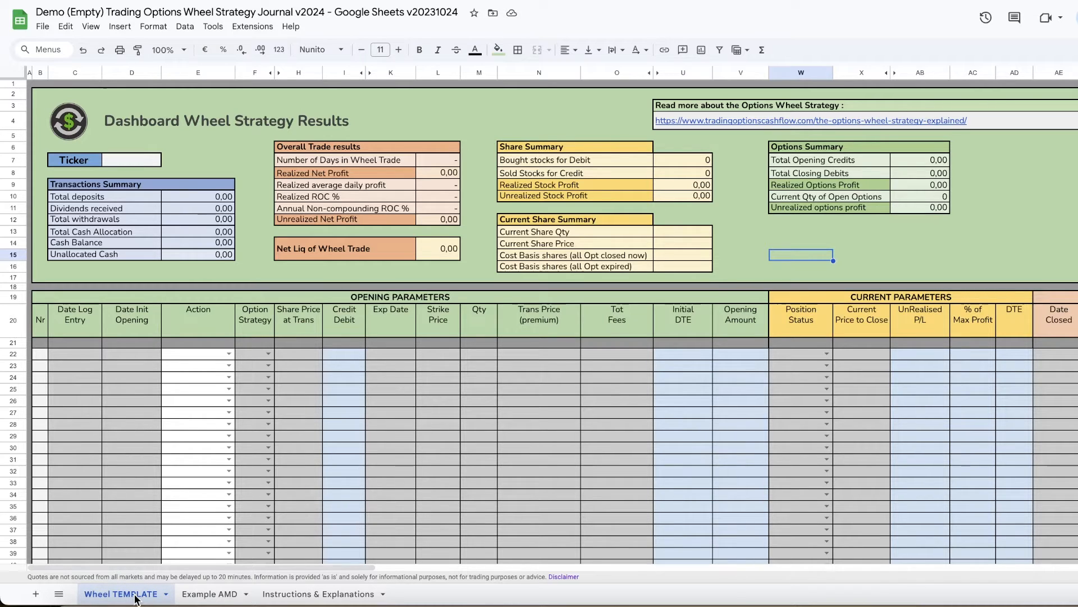
- Review the Example AMD and Instructions & Explanations sheets, and return to the Wheel TEMPLATE sheet
click(217, 594)
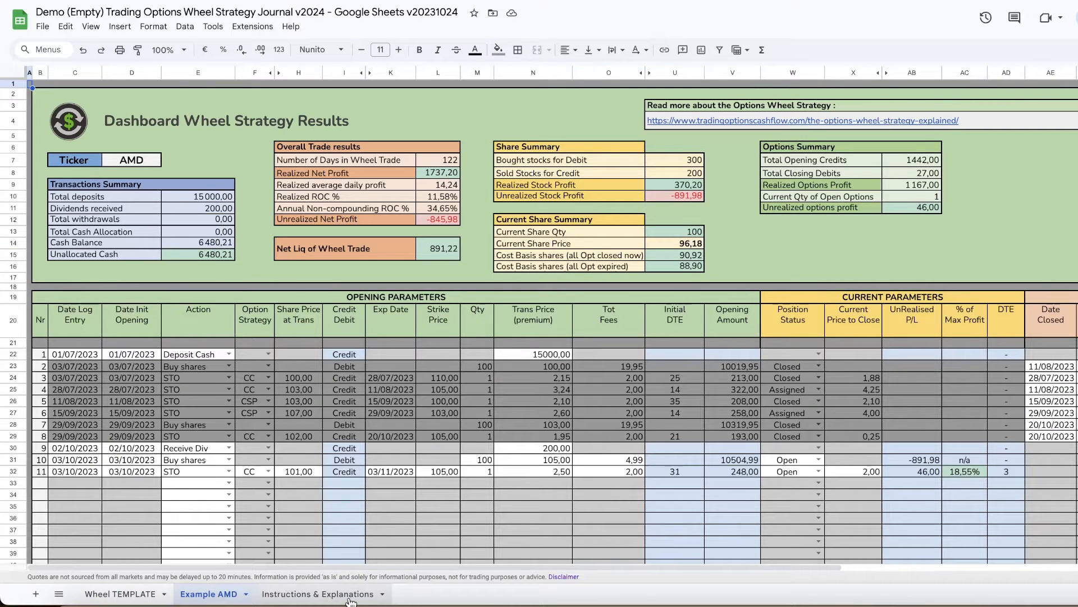
click(329, 594)
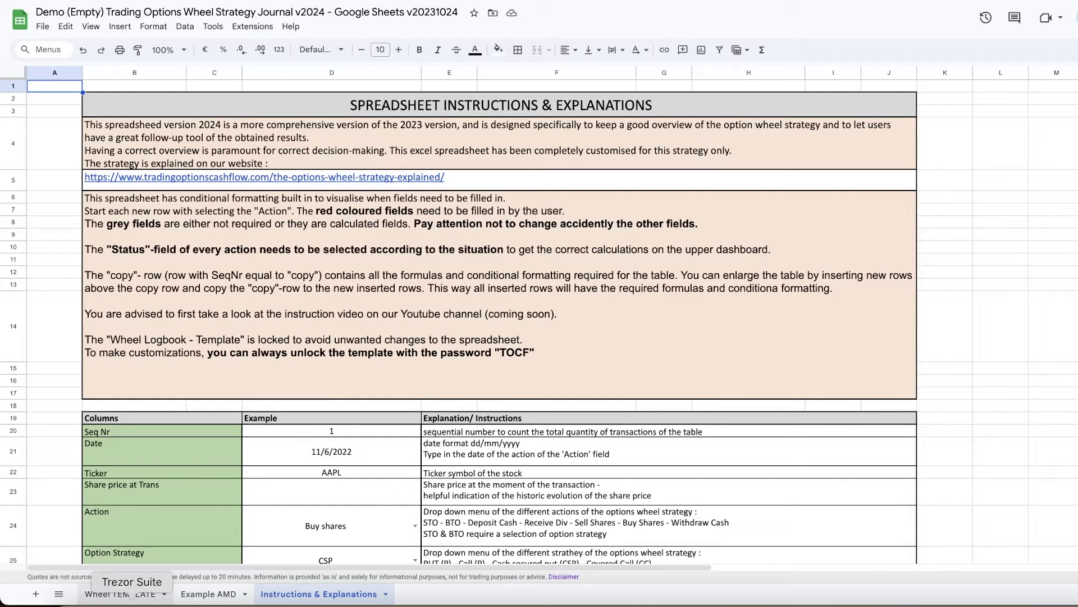
click(135, 595)
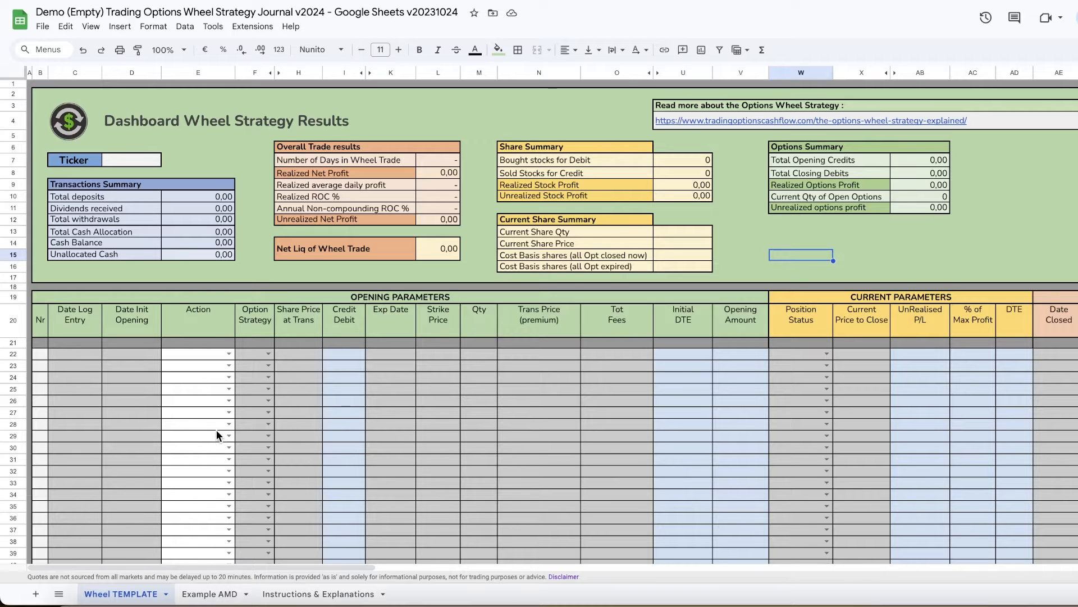
- Examine the template's transaction table down to its end and select the Copy Row in row 104
scroll(120, 409, down, 6)
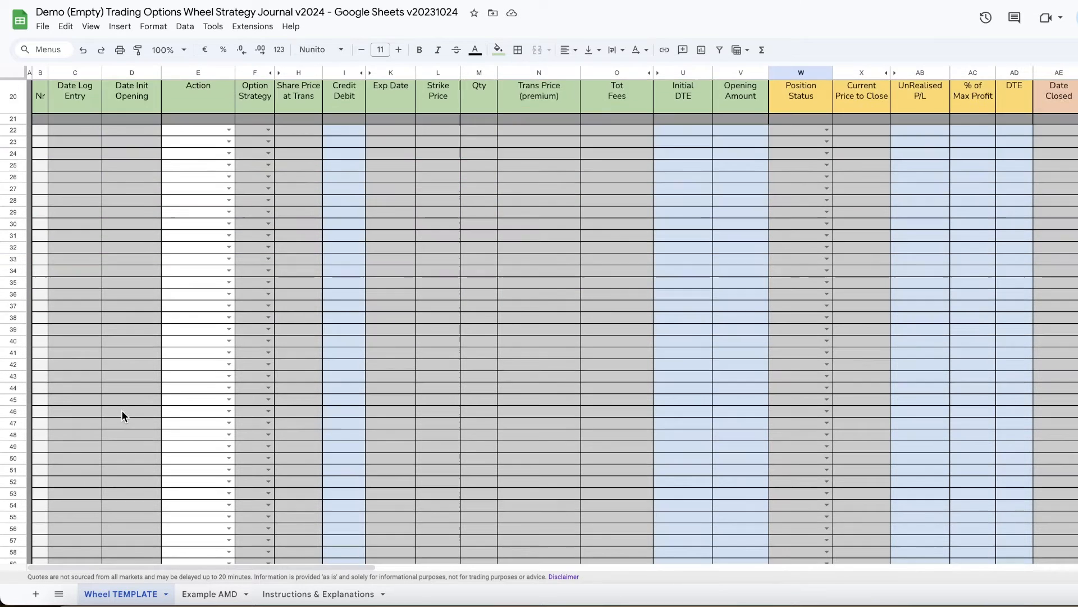
scroll(129, 415, down, 9)
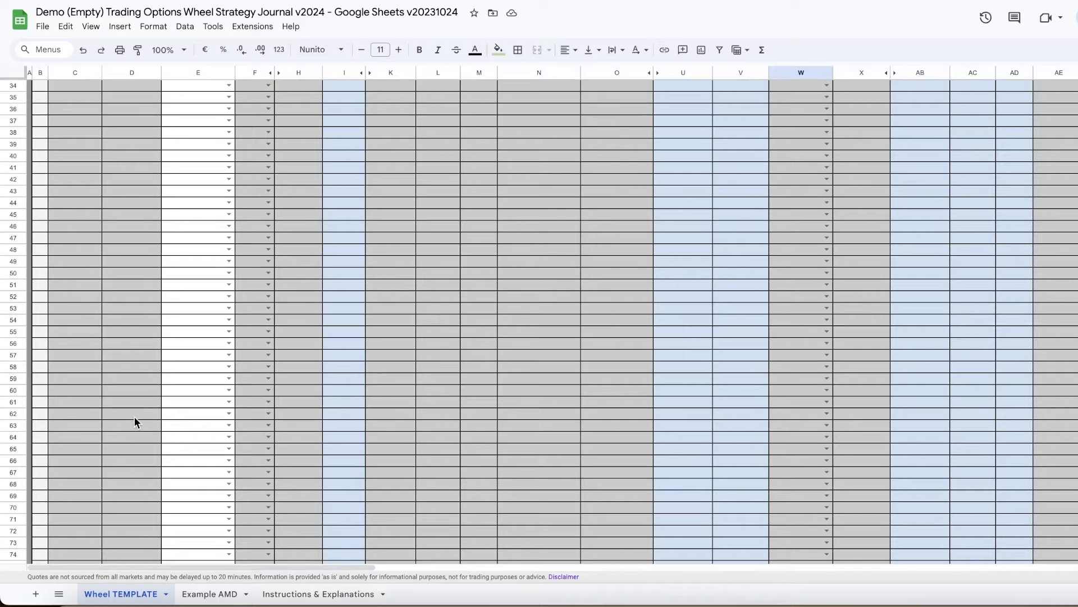
scroll(145, 422, down, 4)
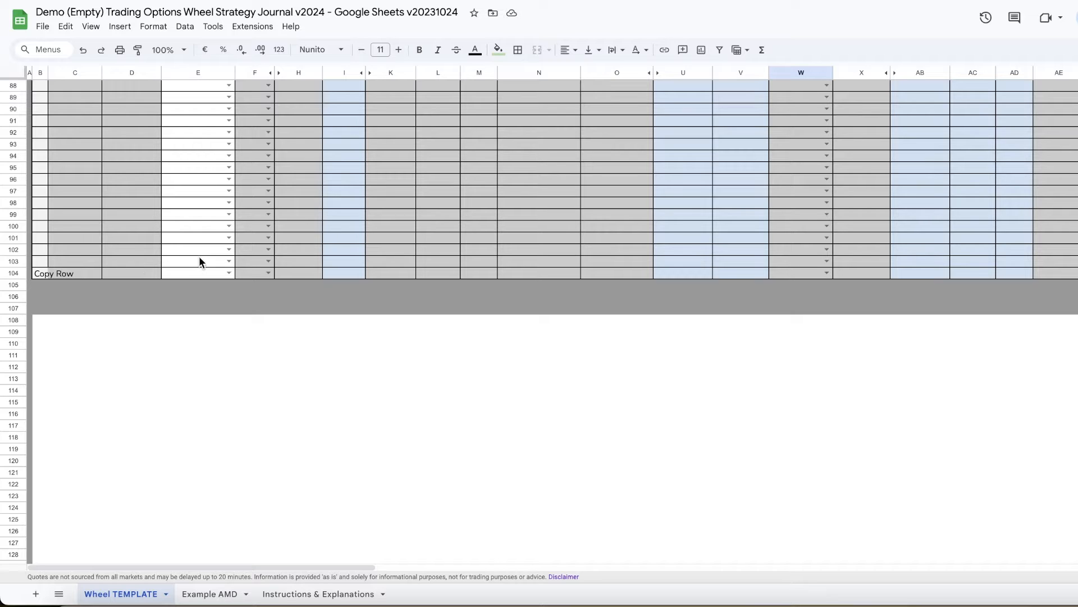
scroll(186, 264, up, 2)
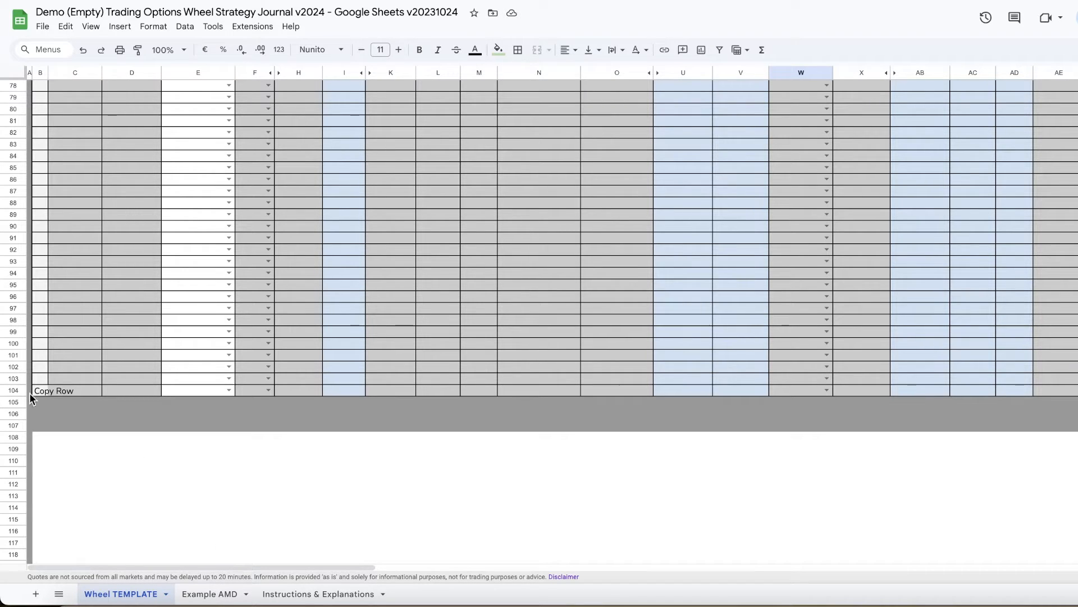
click(16, 387)
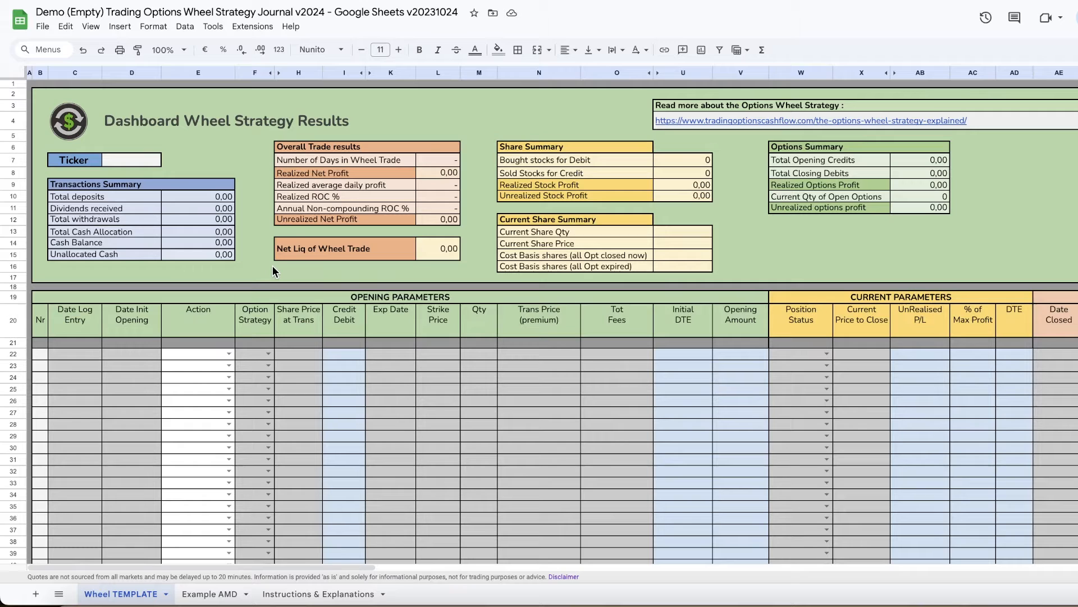
- Try STO as the action in row 22 of the template, and clear the cell again
click(230, 354)
click(199, 371)
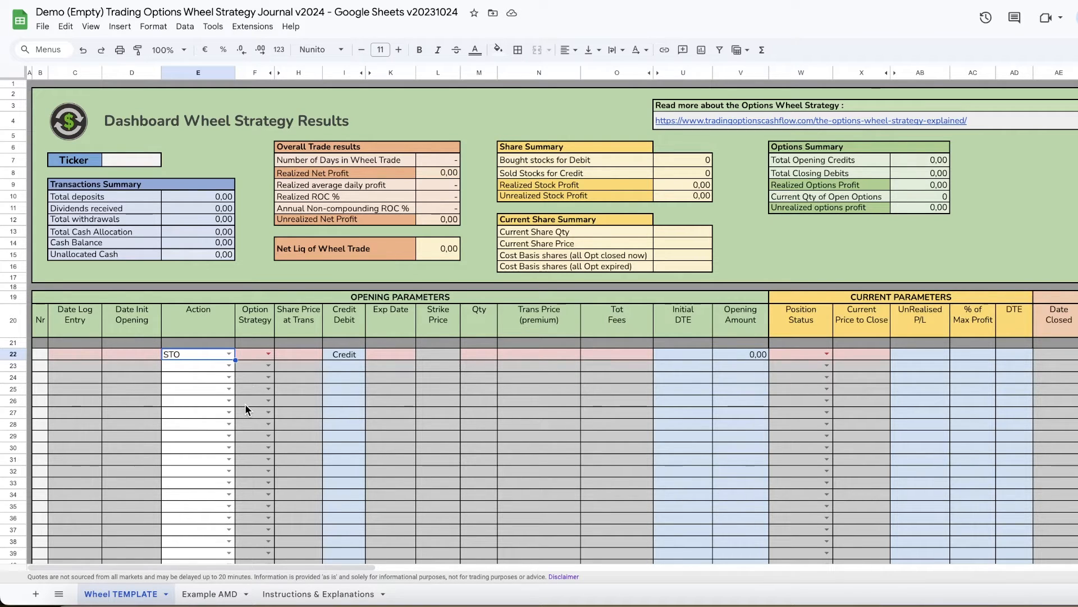
click(229, 353)
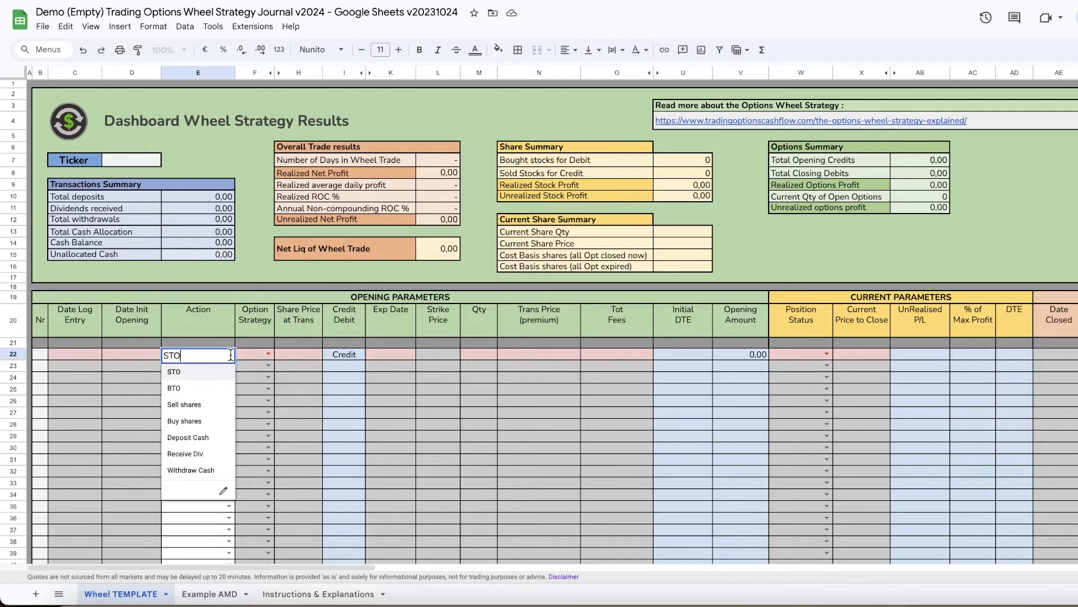
key(Delete)
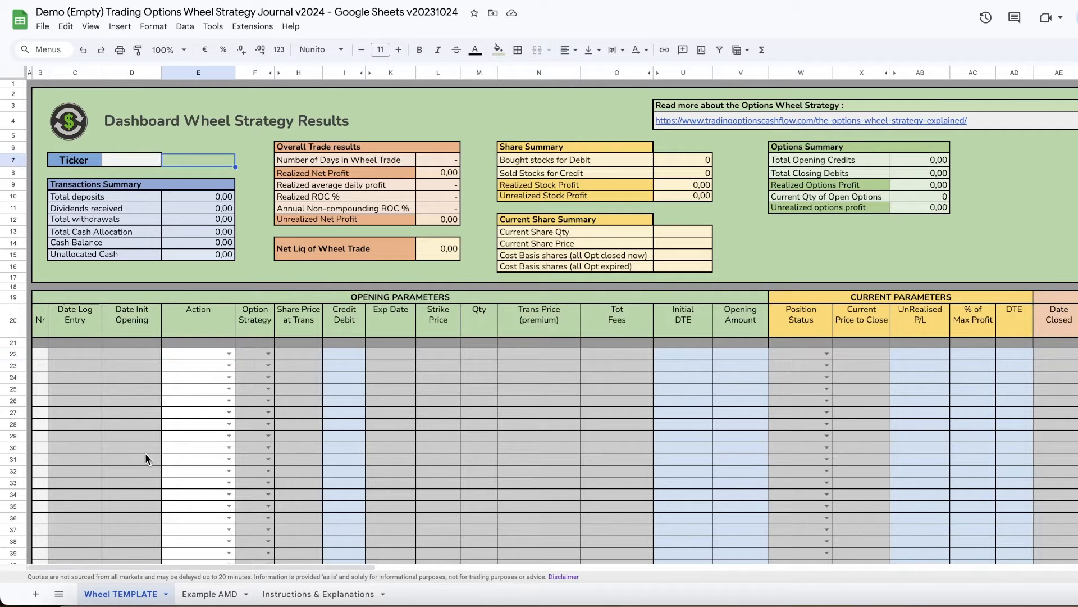
- Duplicate the Wheel TEMPLATE sheet and rename the copy as AAPL
right_click(127, 597)
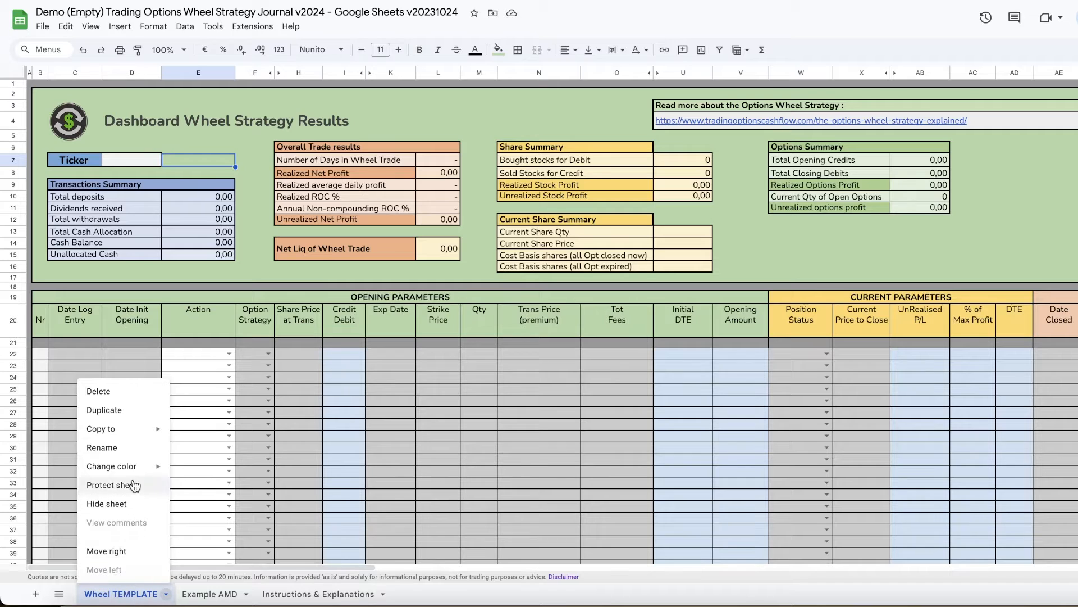
mouse_move(146, 436)
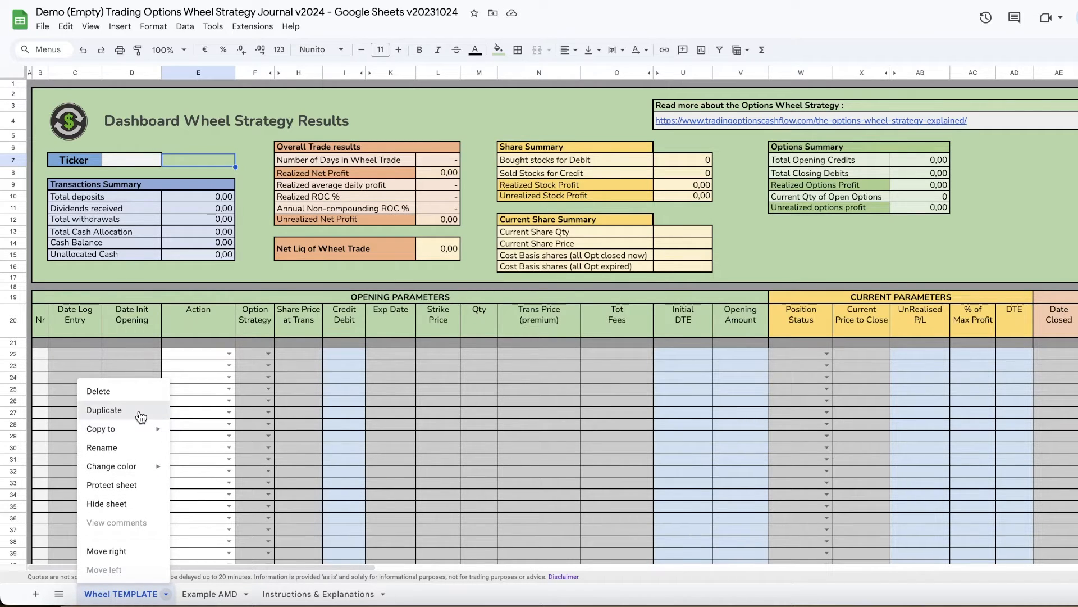
click(141, 416)
double_click(236, 594)
text(AAPL)
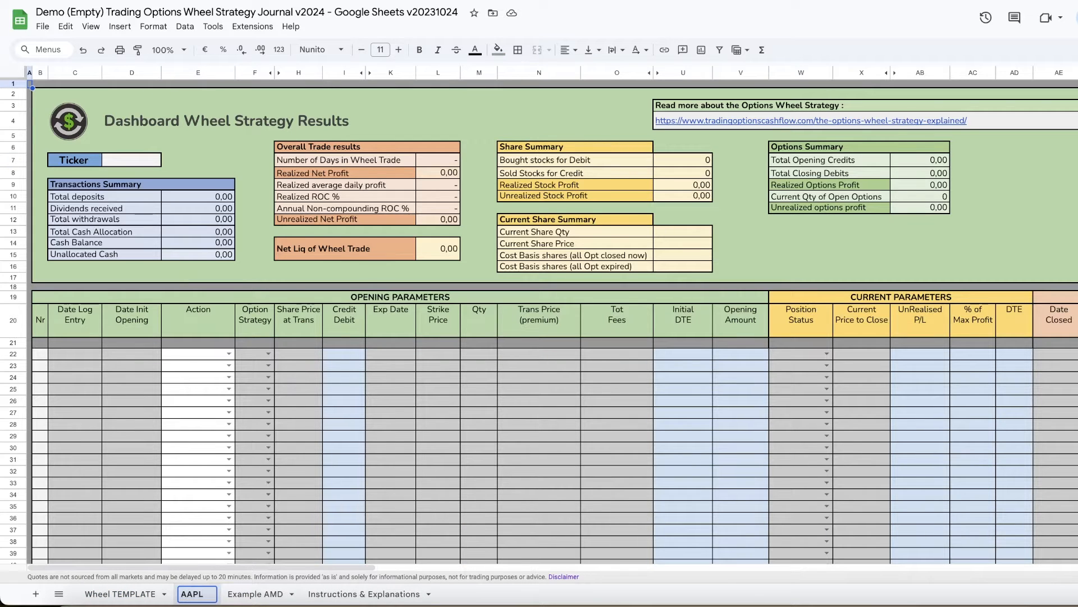
key(Return)
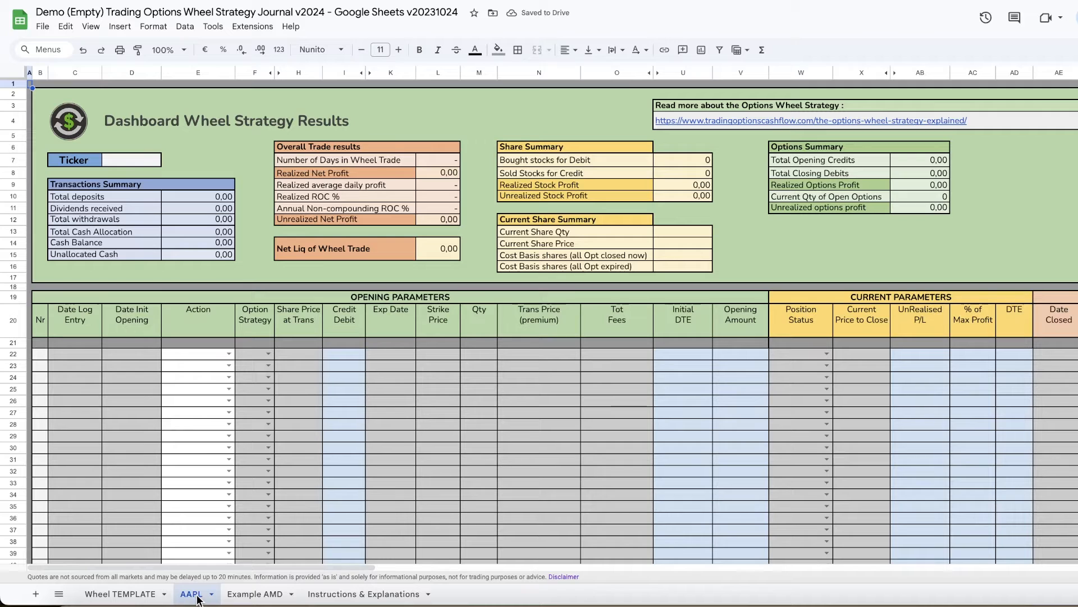
- Move the AAPL sheet behind Instructions & Explanations and enter AAPL as its ticker
drag(197, 600, 390, 600)
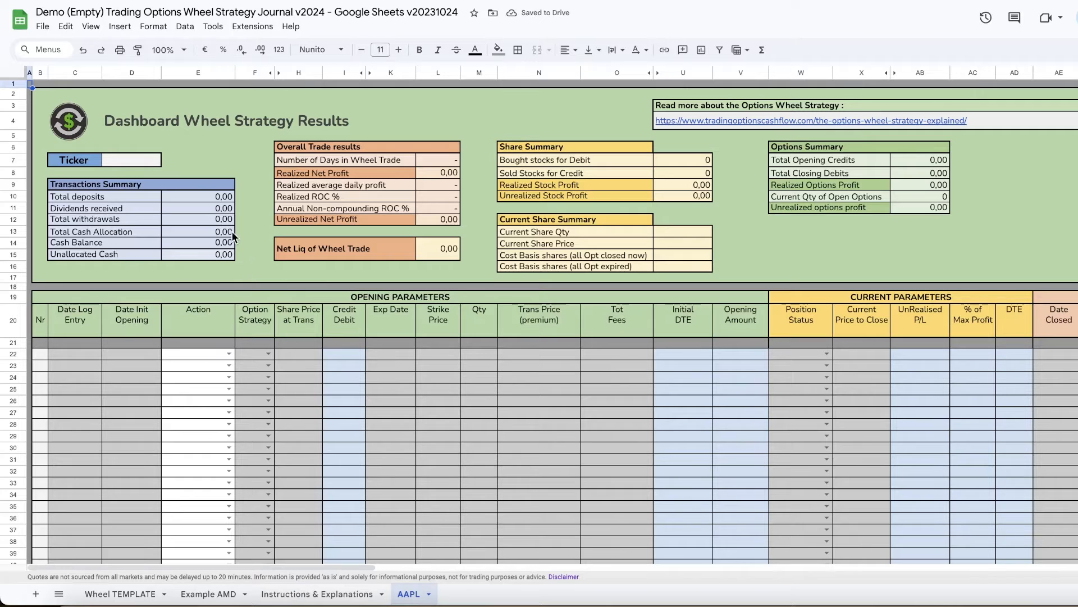
double_click(131, 161)
text(AAPL)
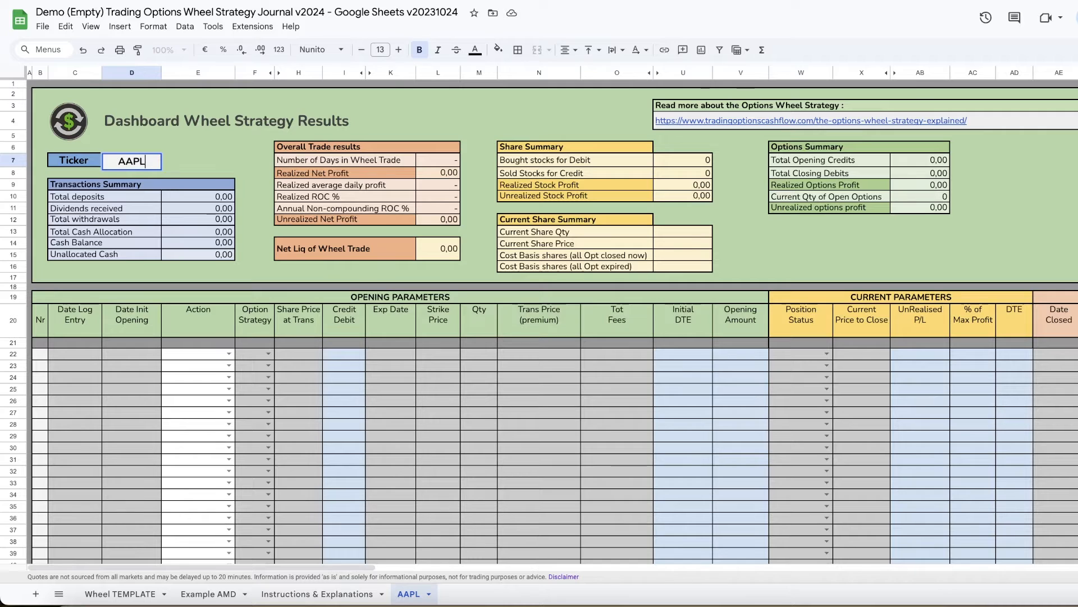
key(Return)
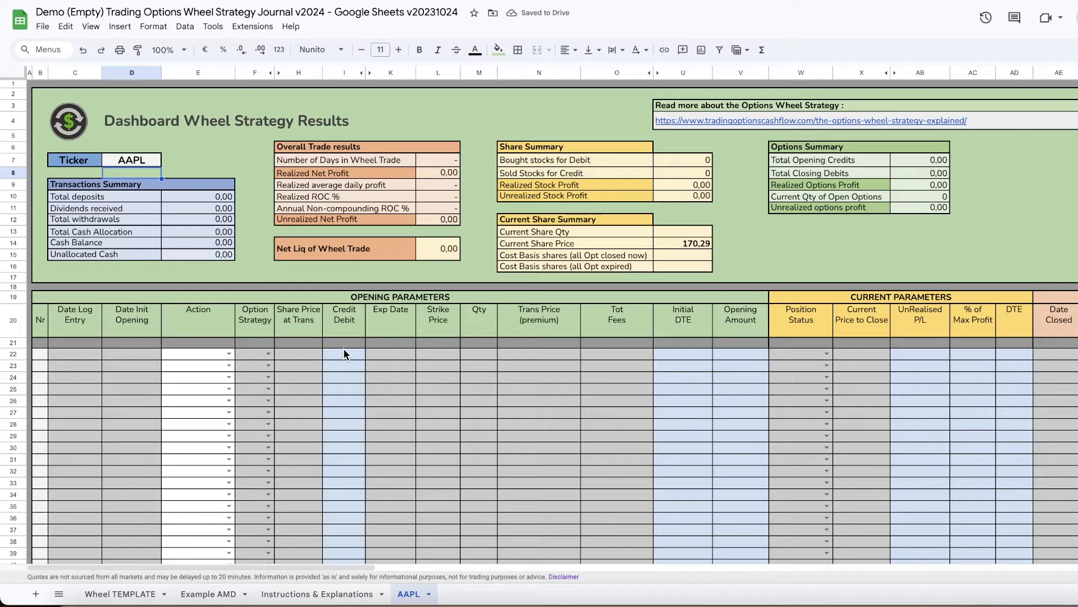
- Set the action in row 22 to Deposit Cash and enter 1/11/2021 as its log entry date
click(228, 354)
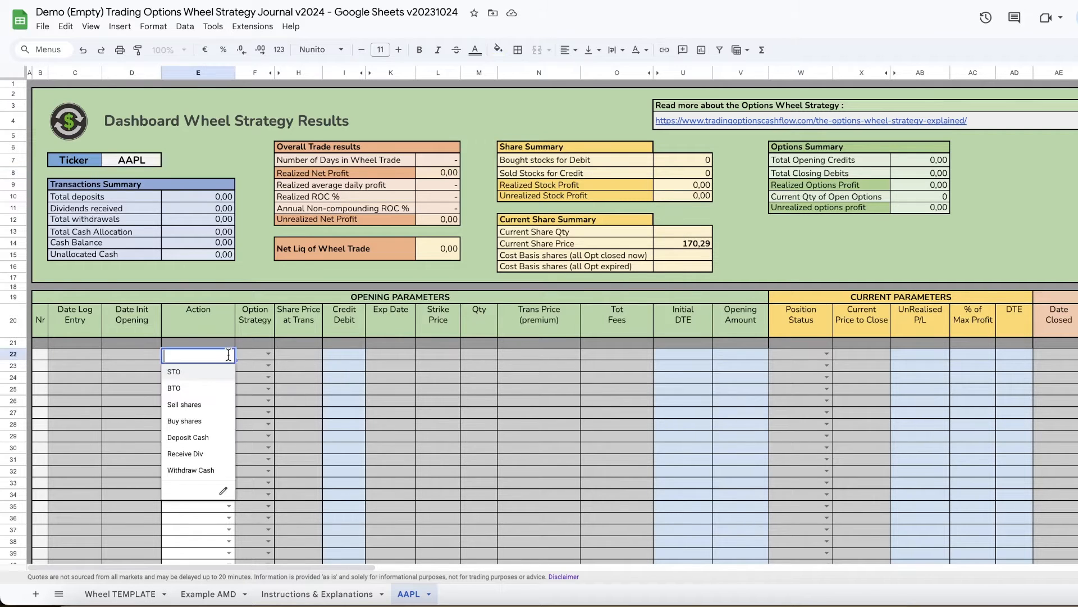
click(202, 437)
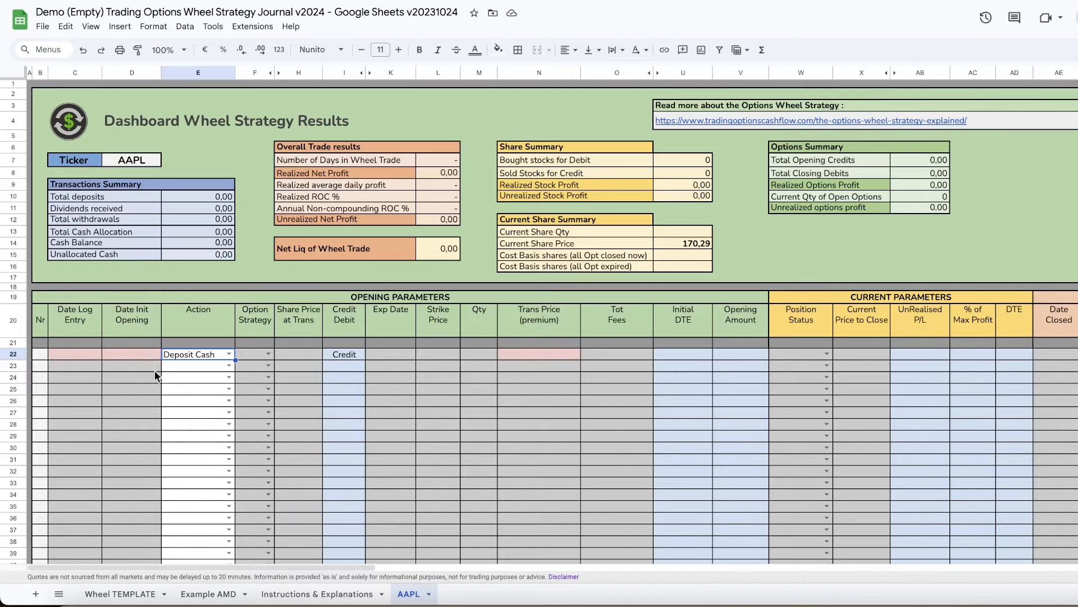
click(80, 354)
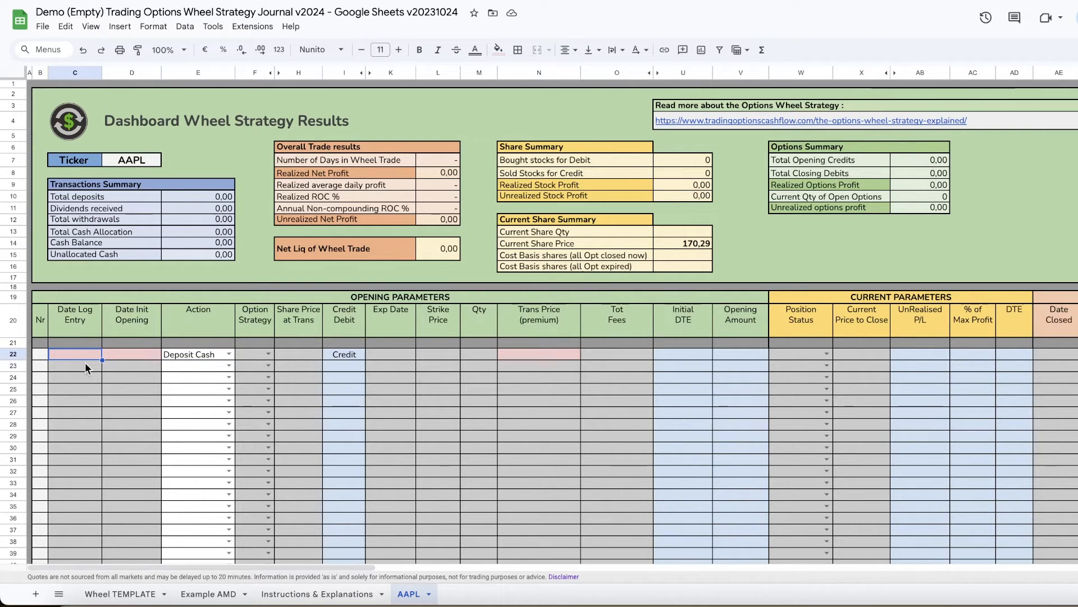
text(1)
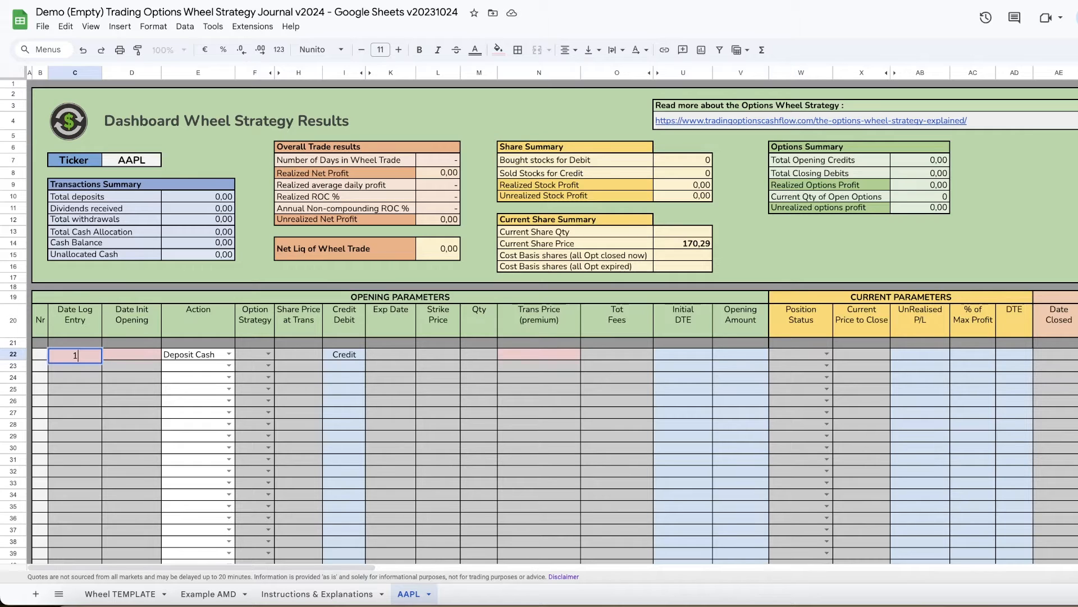
text(/11/202)
text(1)
key(Tab)
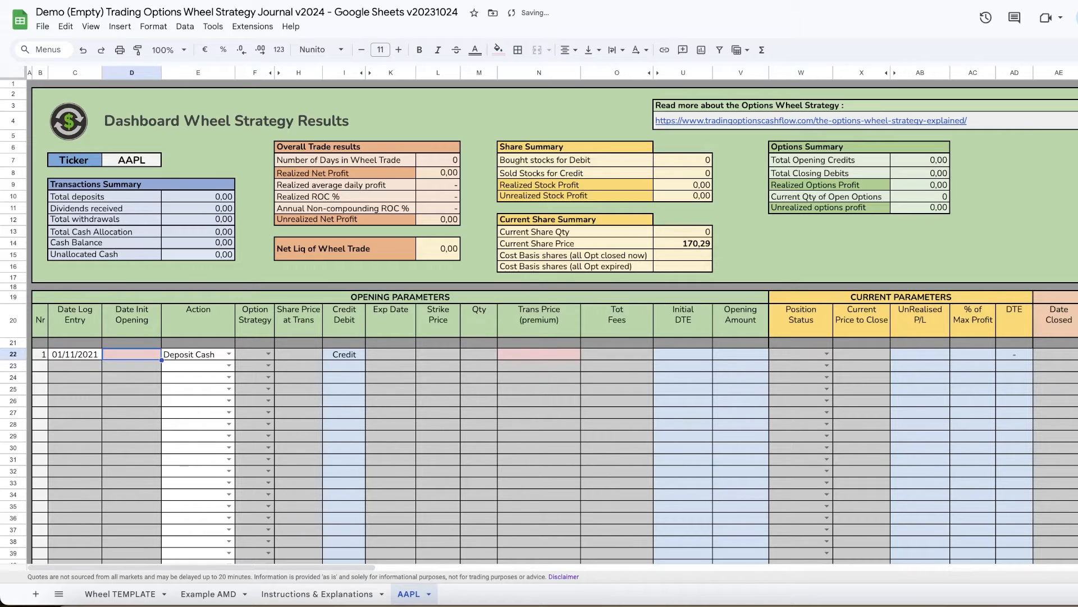
- Enter 1/11/21 as the initial opening date of the cash deposit in row 22
text(1:11)
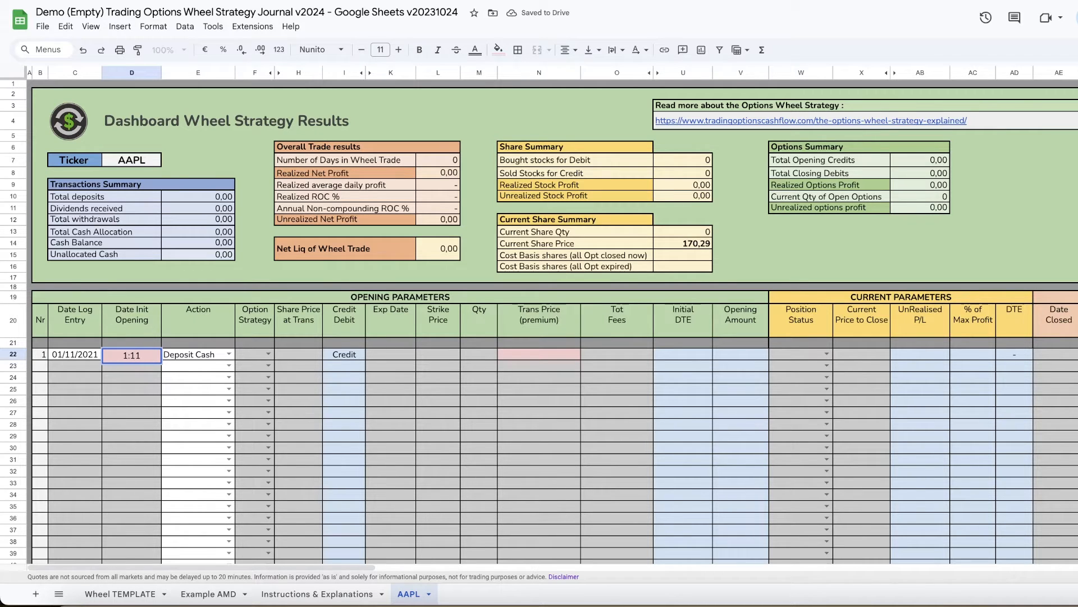
key(BackSpace)
key(BackSpace)
key(BackSpace)
text(/11/21)
key(Tab)
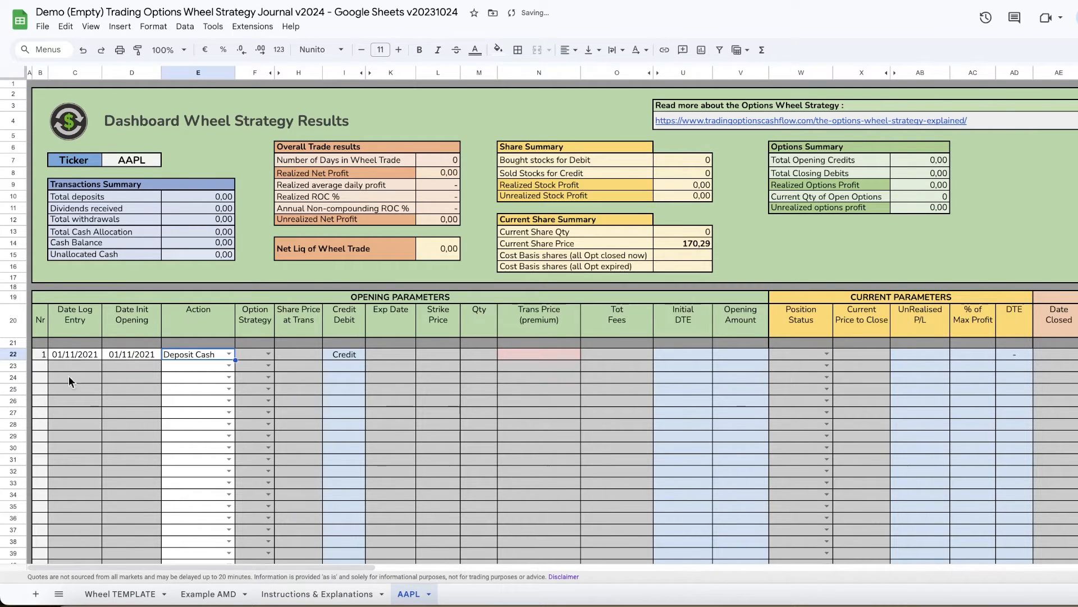
- Enter 20000 as the transaction price of the cash deposit in row 22
click(544, 355)
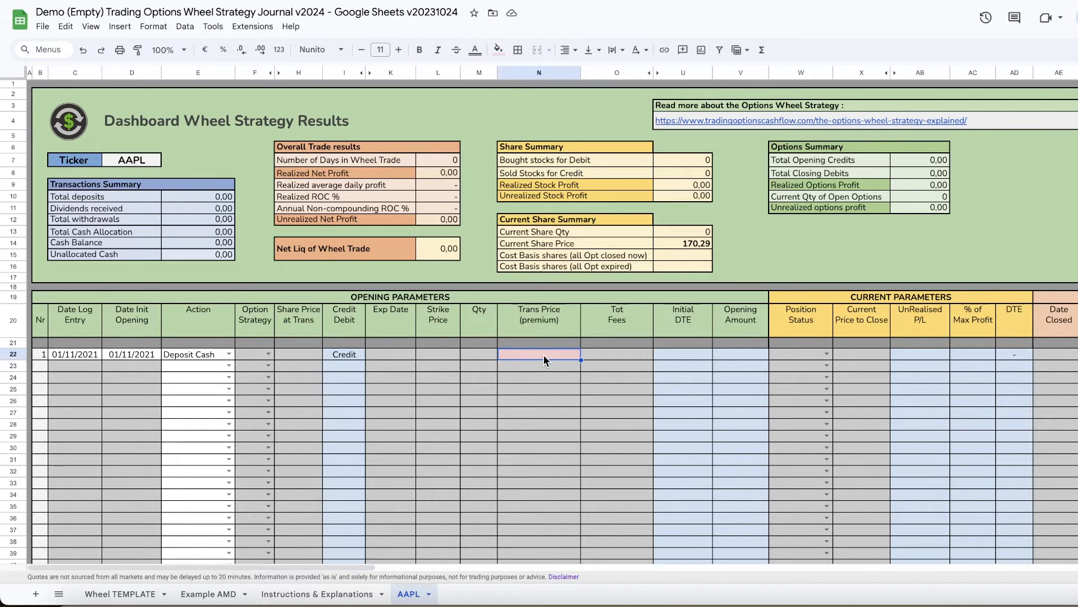
text(20000)
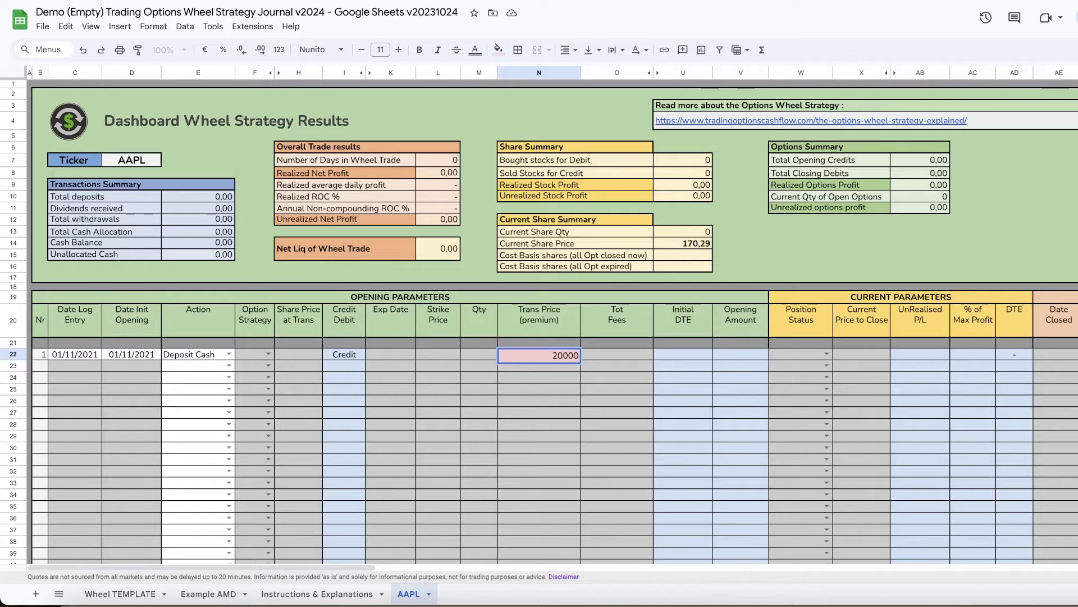
key(Return)
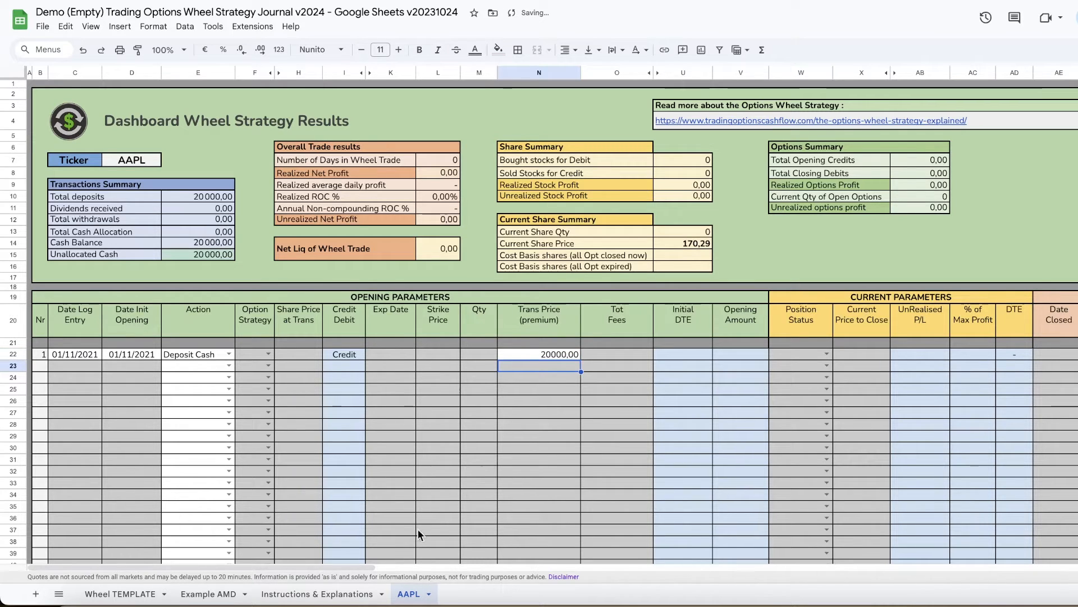
drag(352, 565, 299, 574)
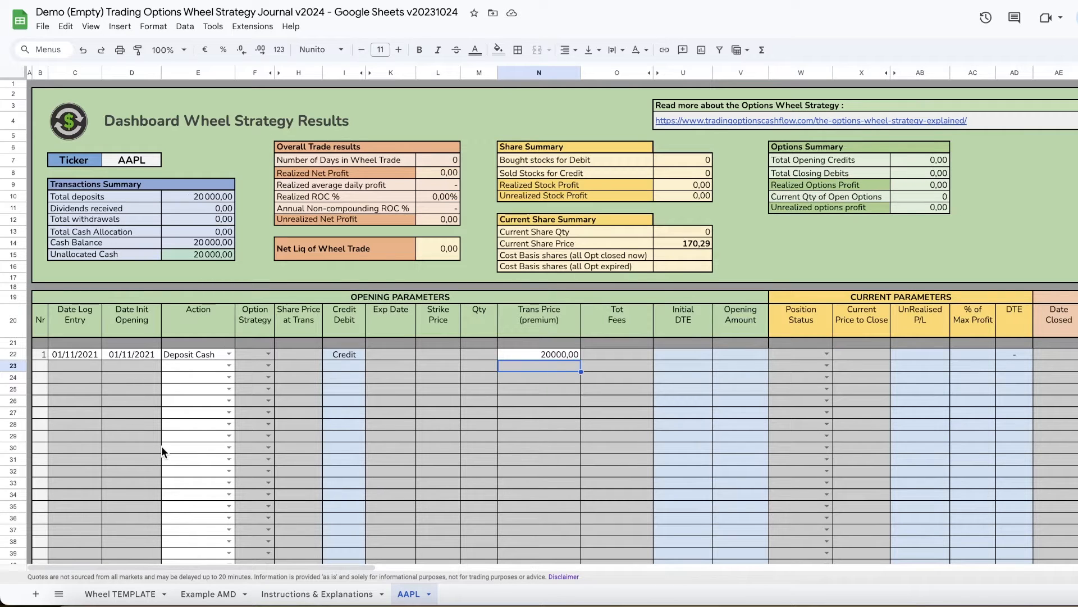
- Set the action in row 23 to STO and its option strategy to CSP
click(224, 368)
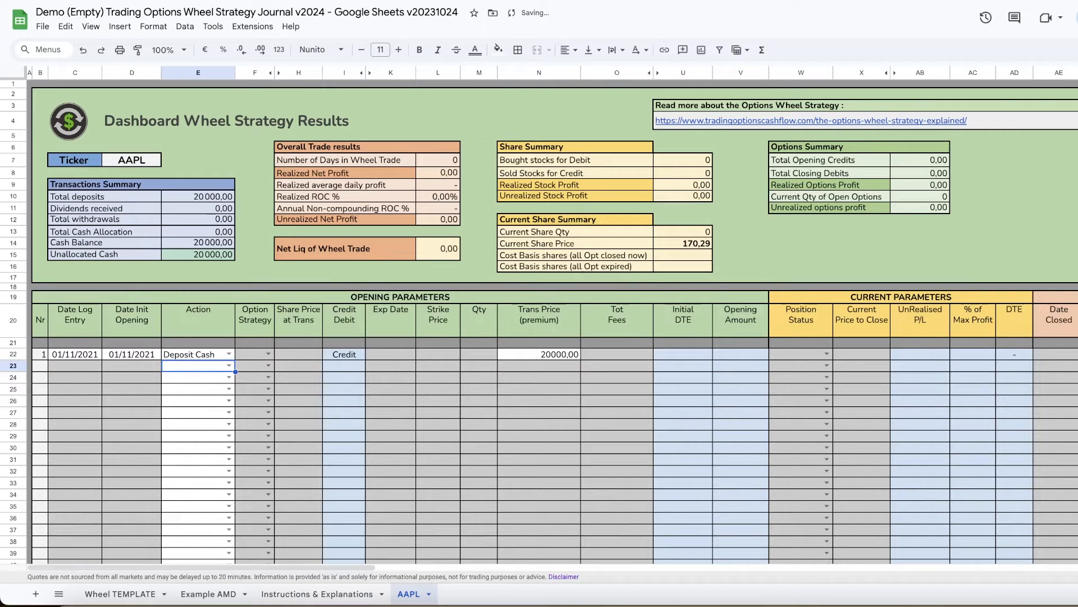
click(200, 376)
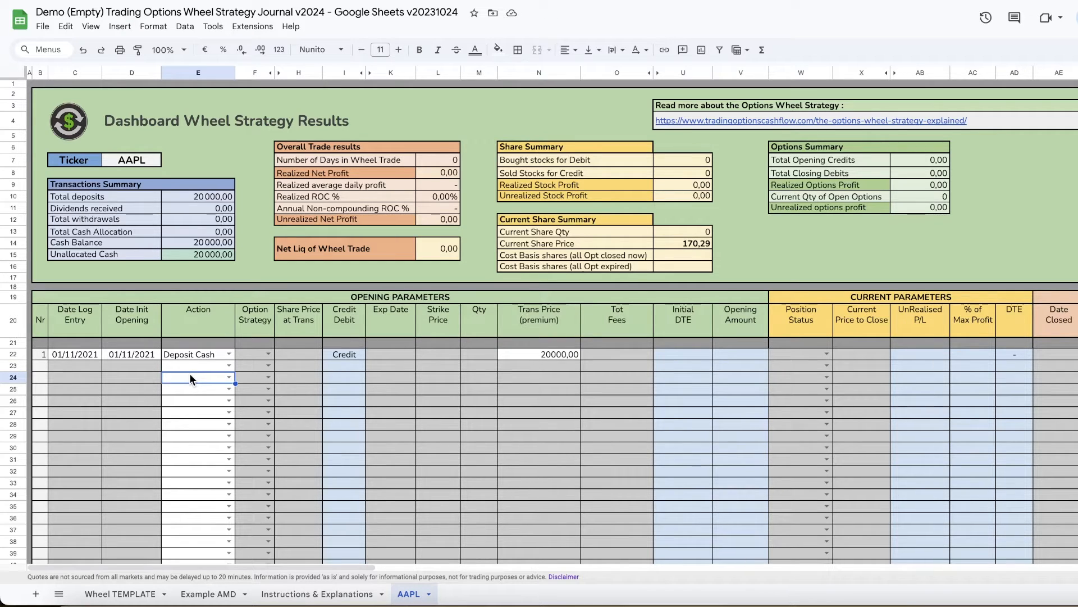
click(230, 366)
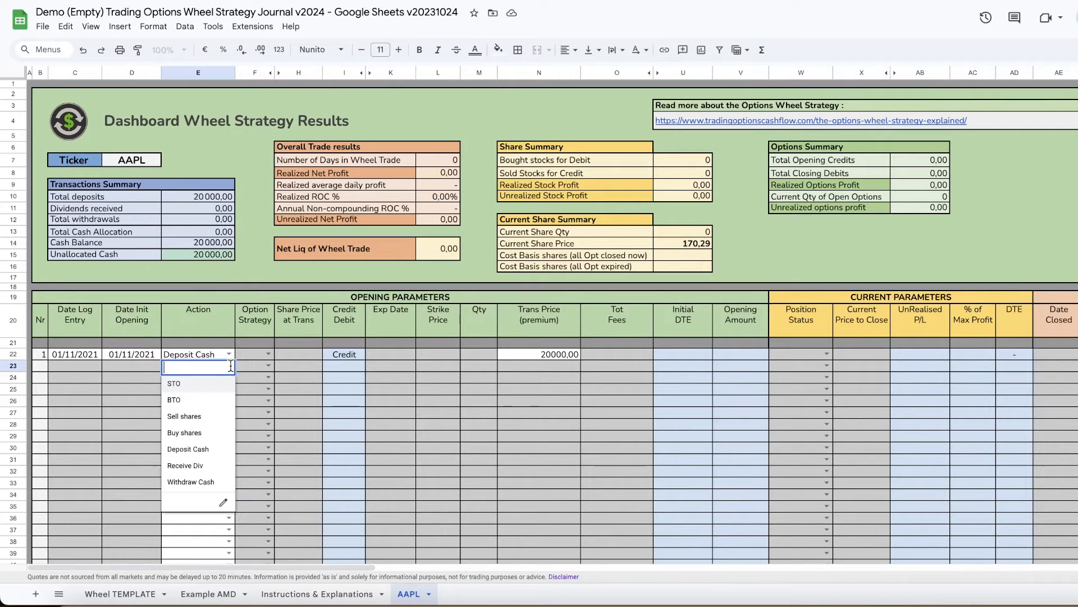
click(174, 385)
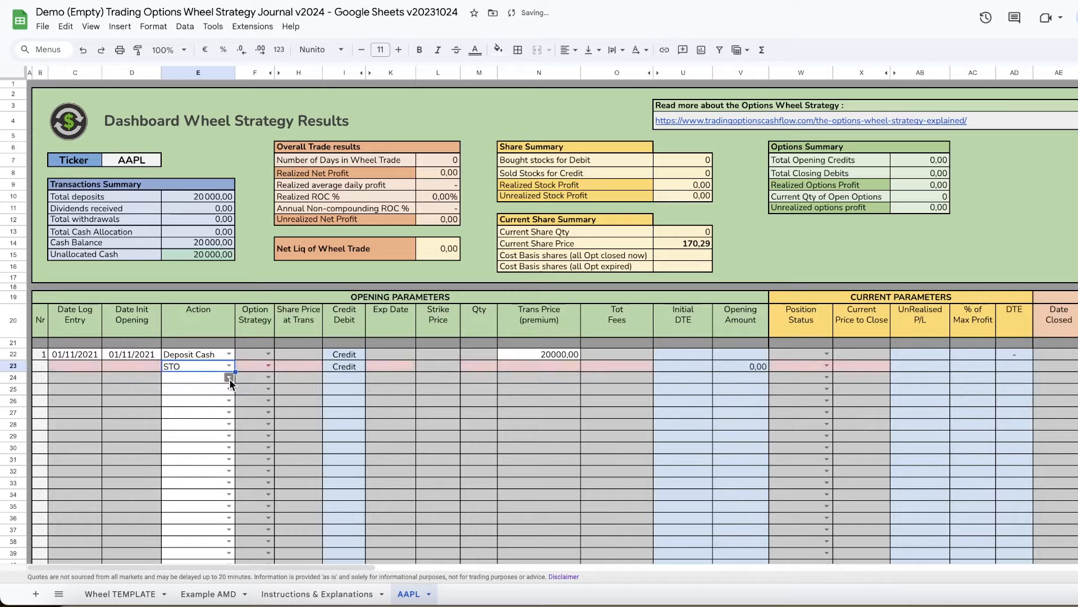
click(268, 366)
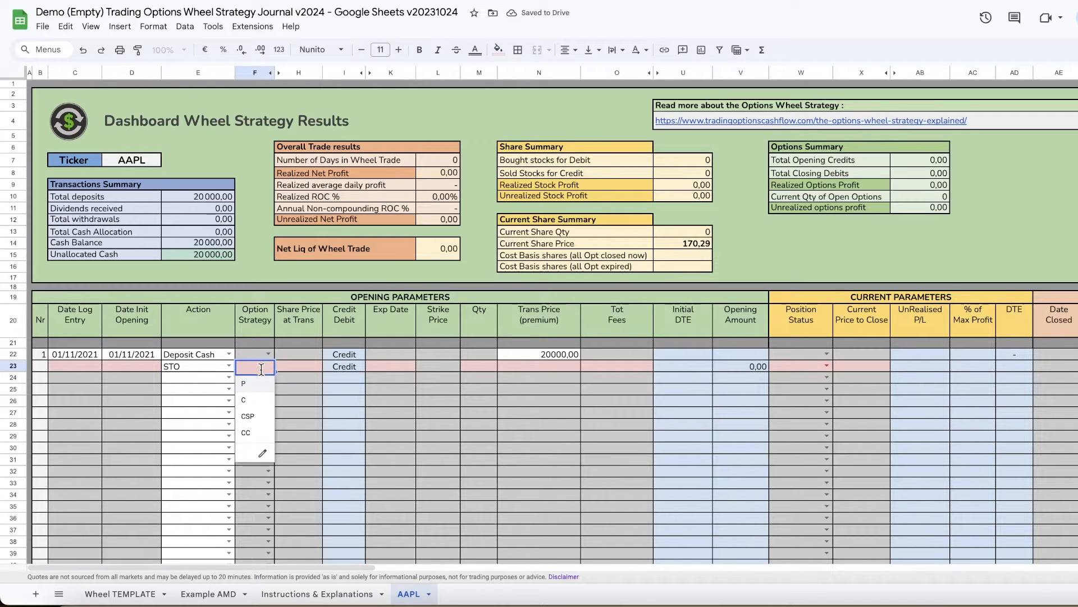
click(247, 417)
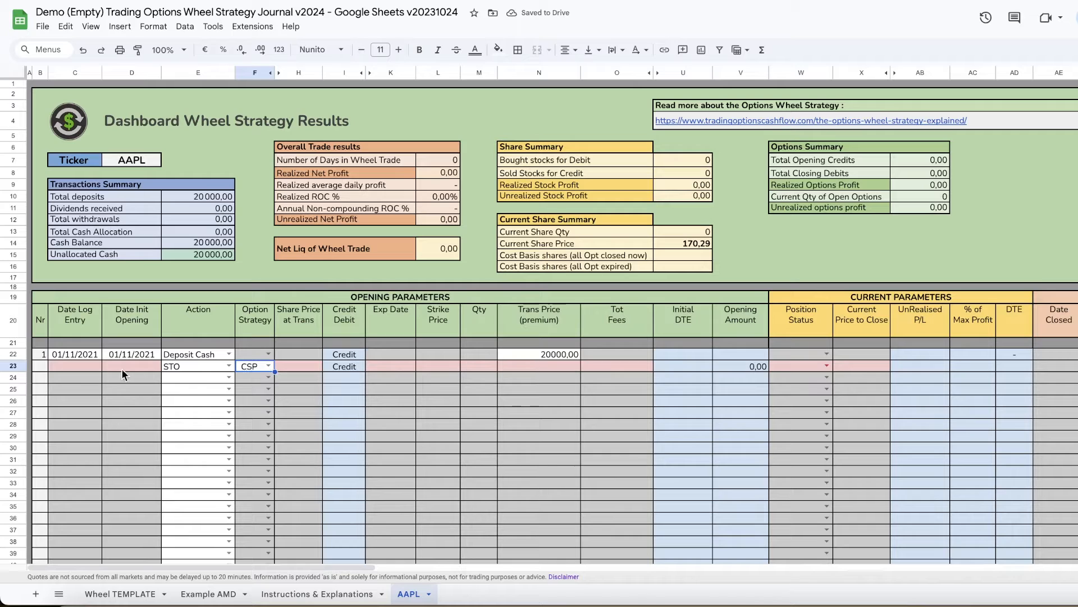
- Enter 1/11/2021 as both the log entry date and the initial opening date in row 23
click(78, 366)
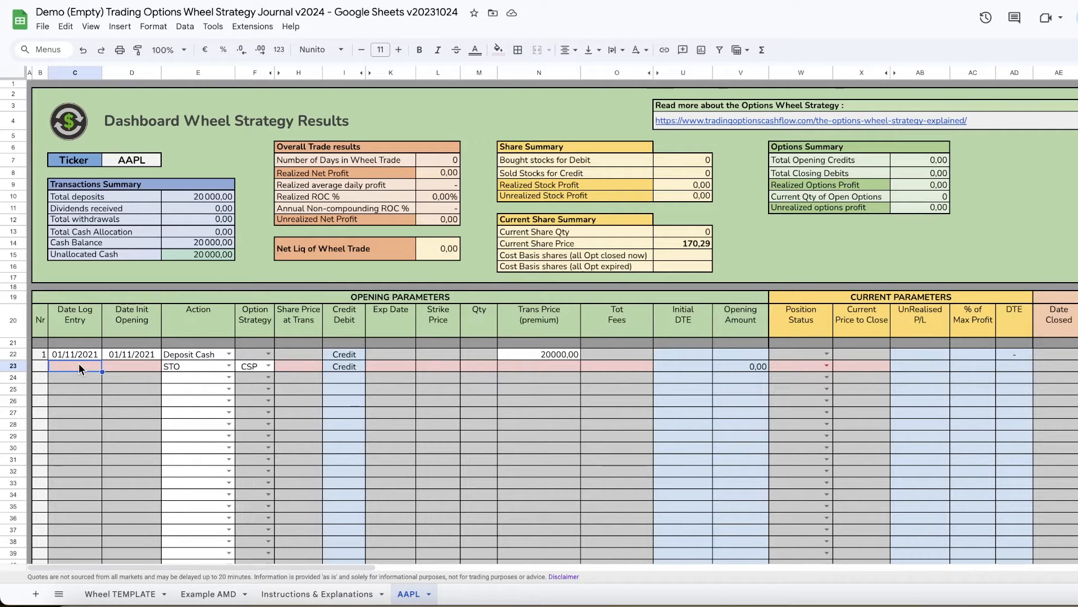
text(1/11/2021)
key(Tab)
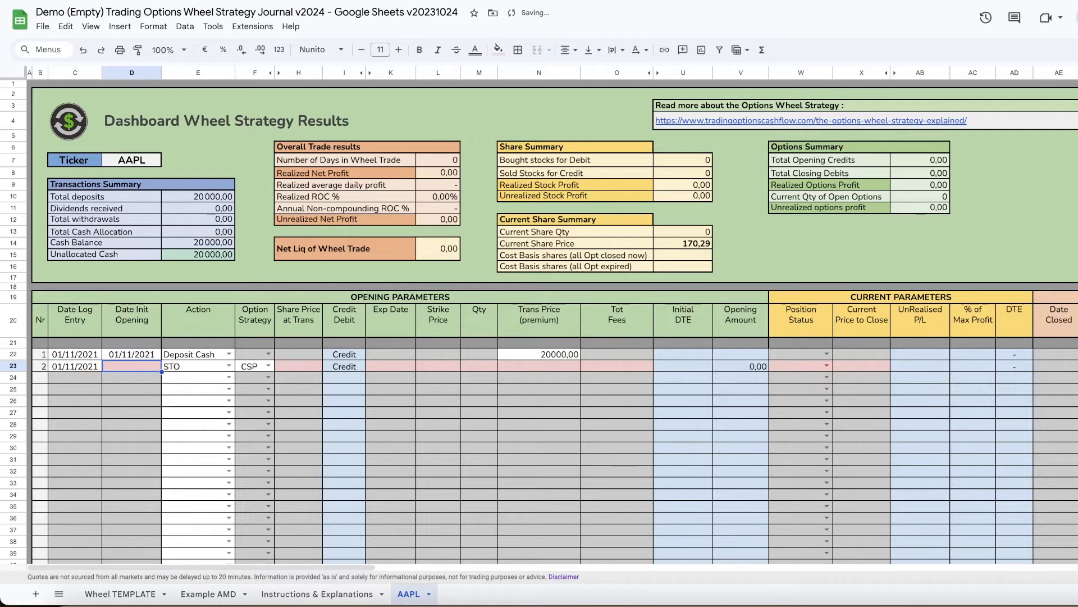
text(1/11)
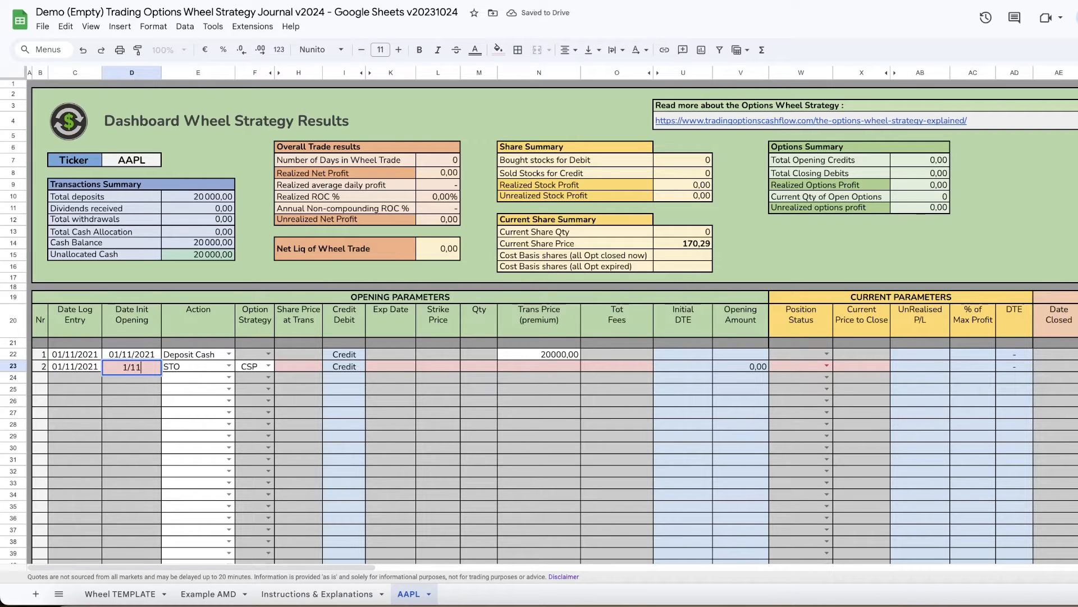
text(/2021)
key(Tab)
- Enter 150 as the share price at transaction for the STO trade in row 23
key(Tab)
key(Tab)
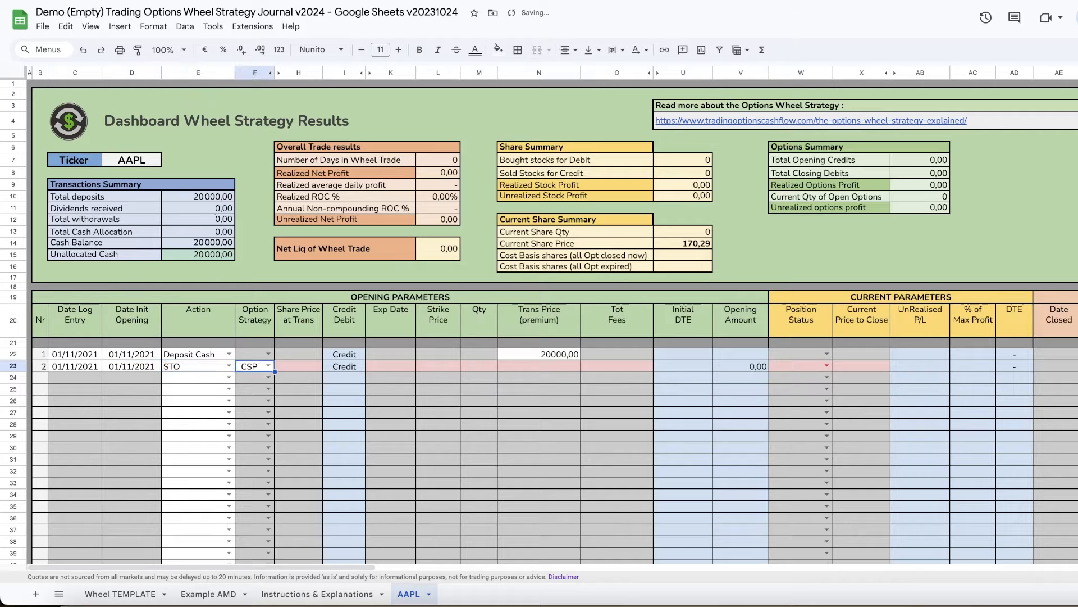
text(150)
key(Tab)
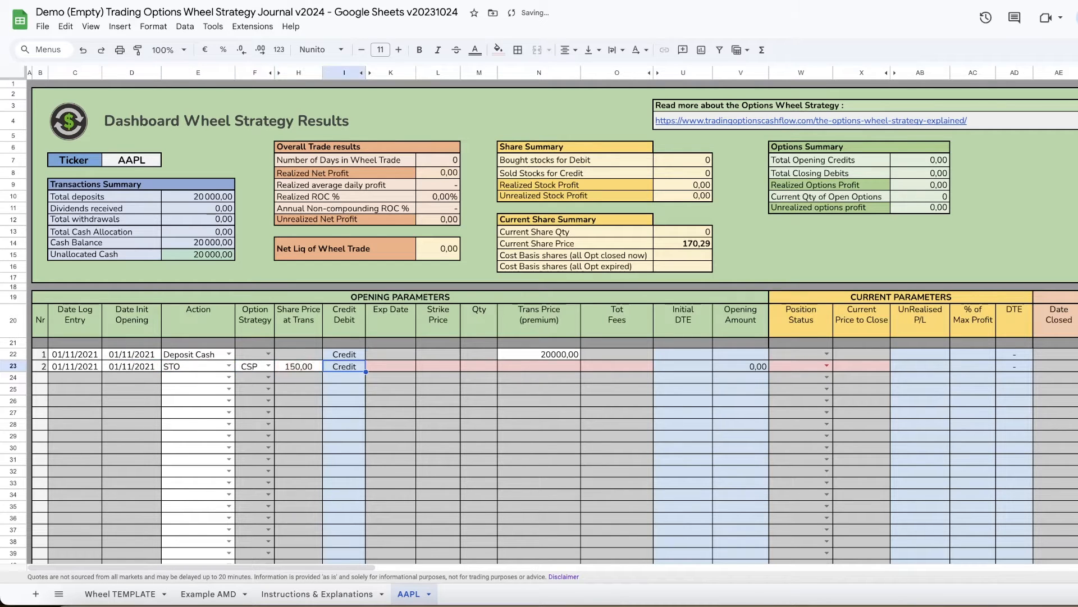
- Give the row 23 option an expiration date of 15/12/2021 and a strike price of 120
click(394, 366)
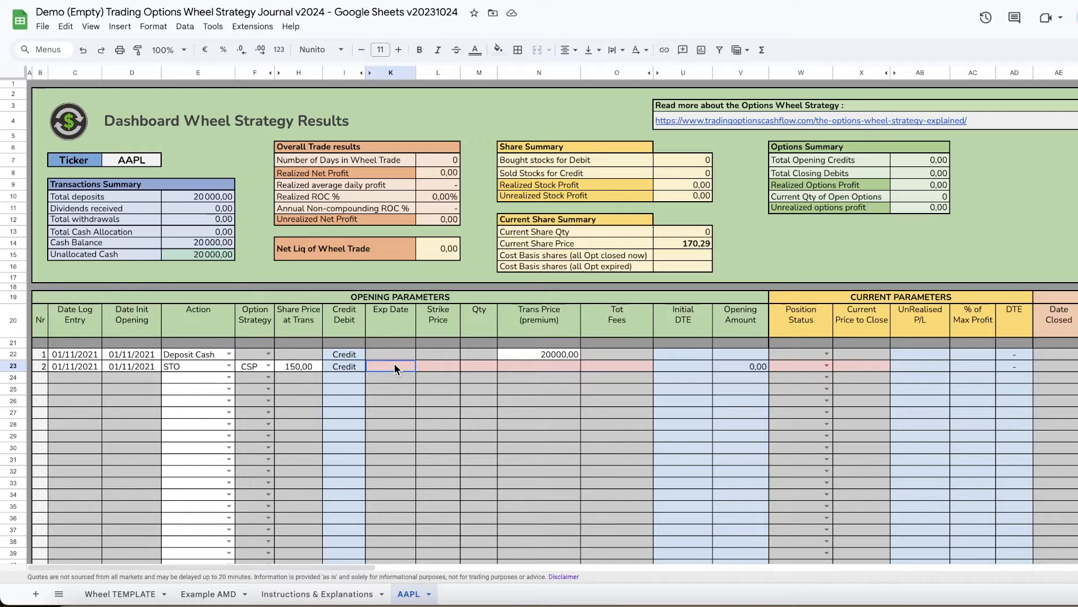
text(15)
text(/12)
text(/2021)
key(Tab)
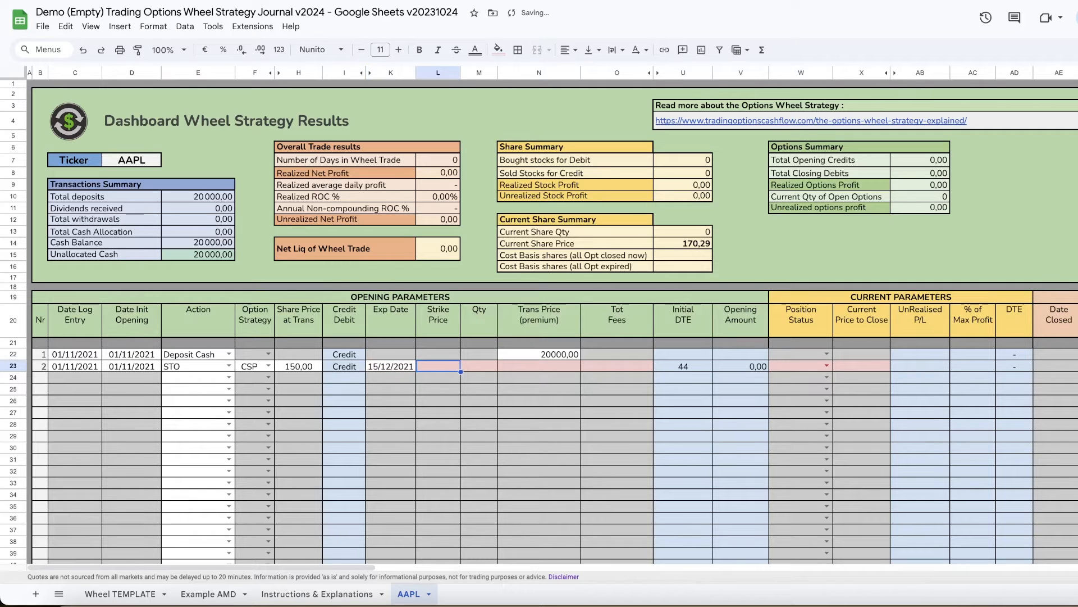
text(120)
key(Tab)
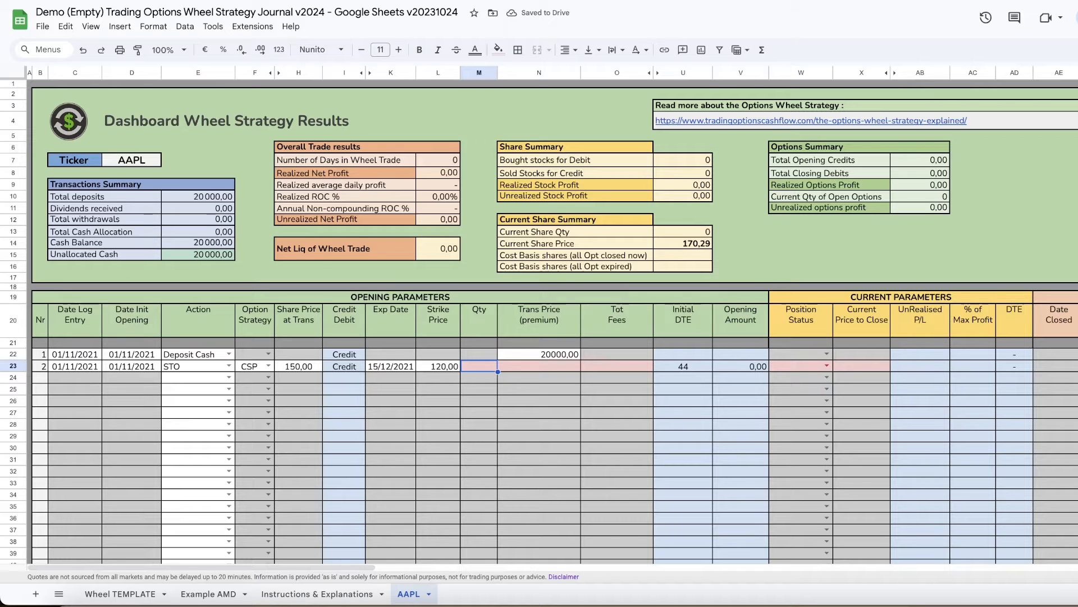
- Enter a quantity of 1 and a premium of 3,50 for the option trade in row 23
text(1)
key(Tab)
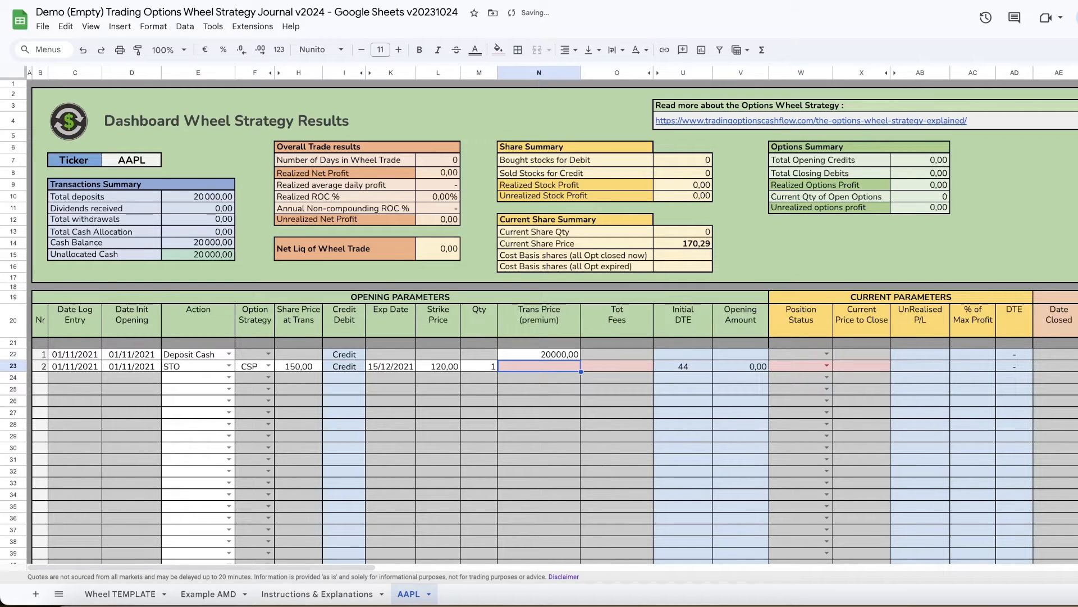
text(3)
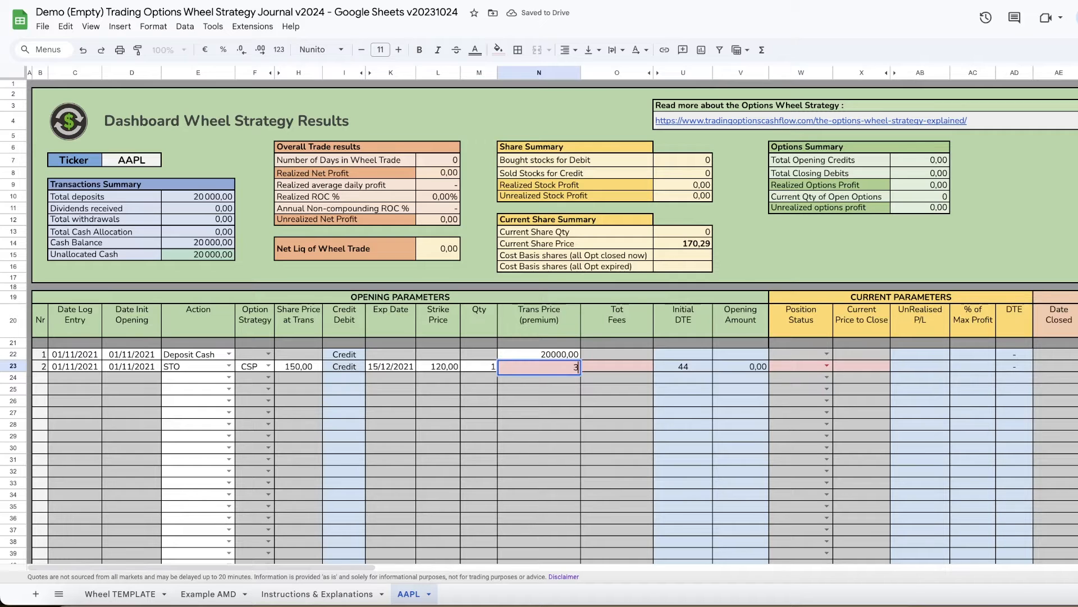
text(,50)
key(Tab)
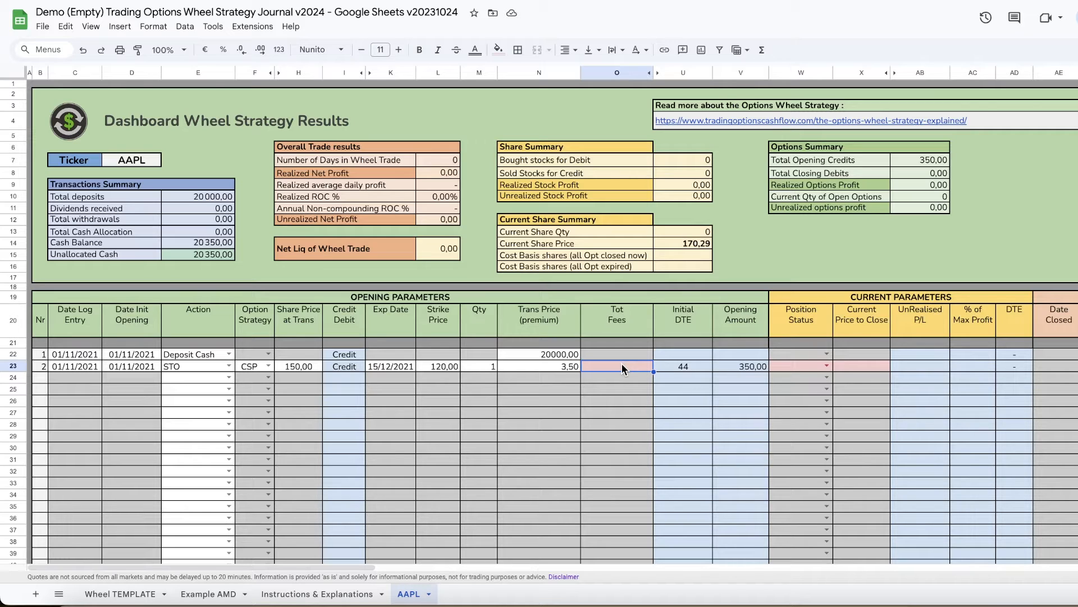
- Enter 2 as the total fees in row 23 and set its position status to Open
text(2)
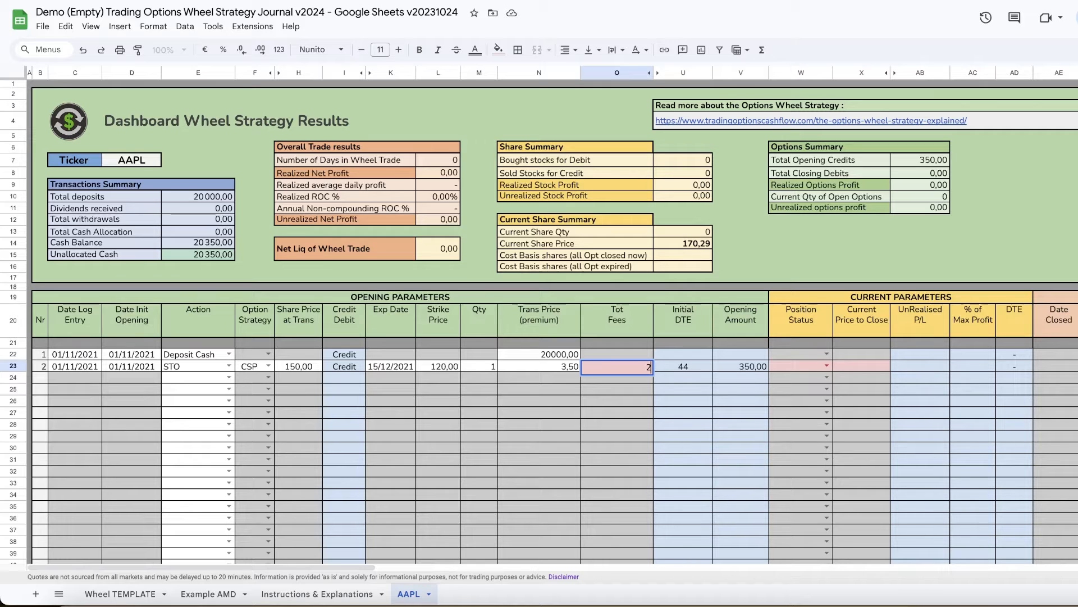
key(Tab)
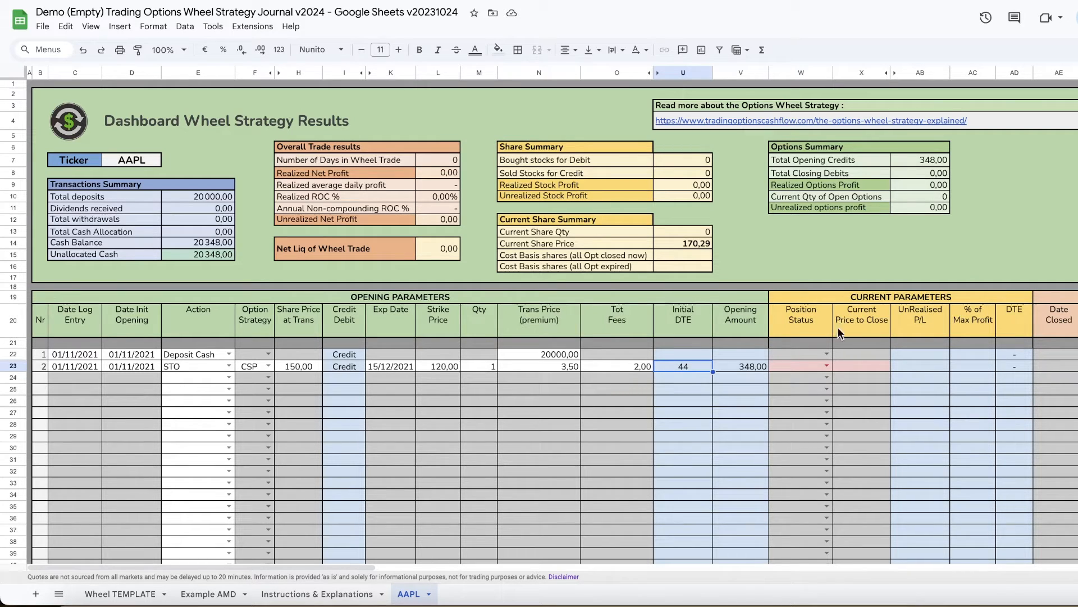
click(826, 367)
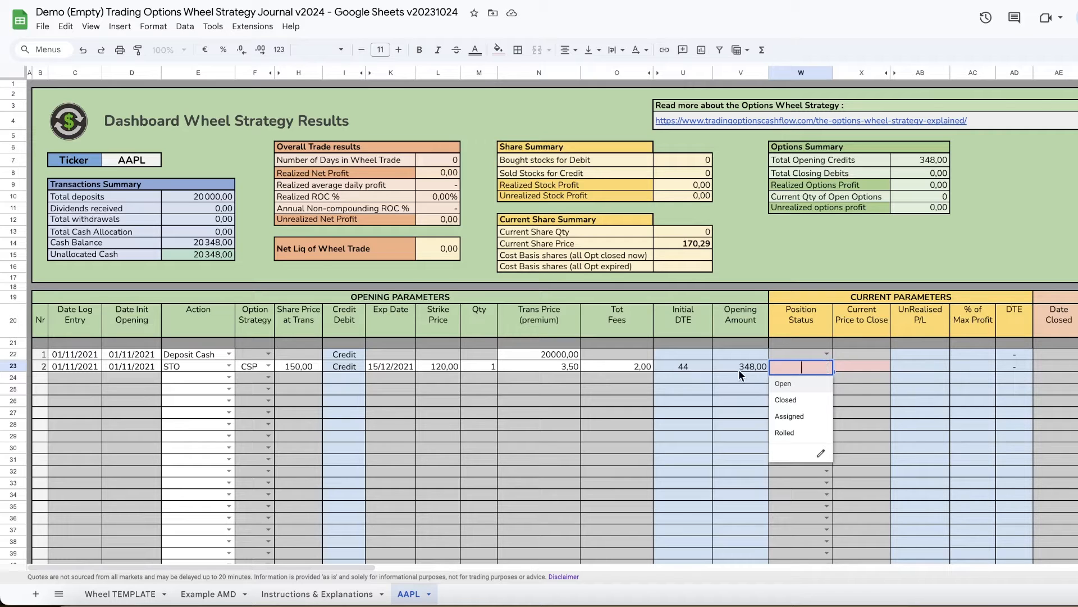
click(786, 383)
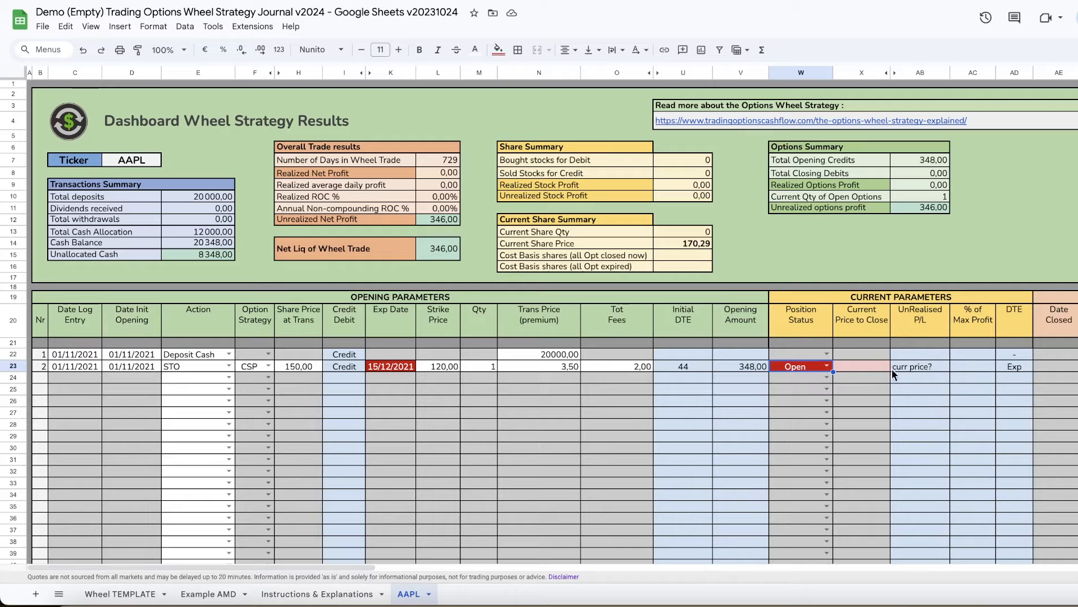
- Try 3,50 and 4 as the current price to close for the open position in row 23
click(850, 366)
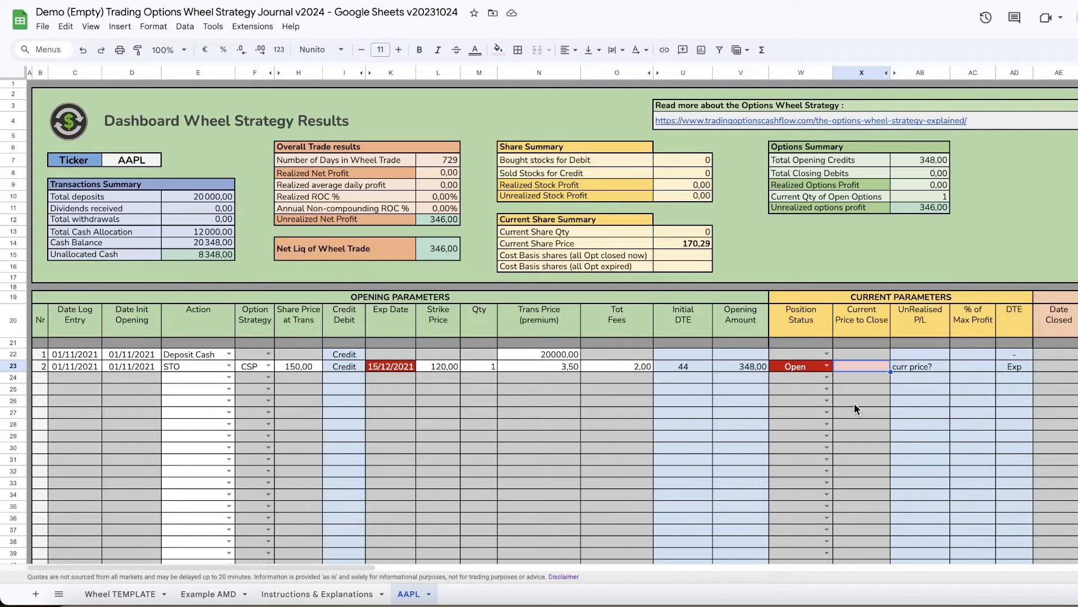
text(3,50)
key(Tab)
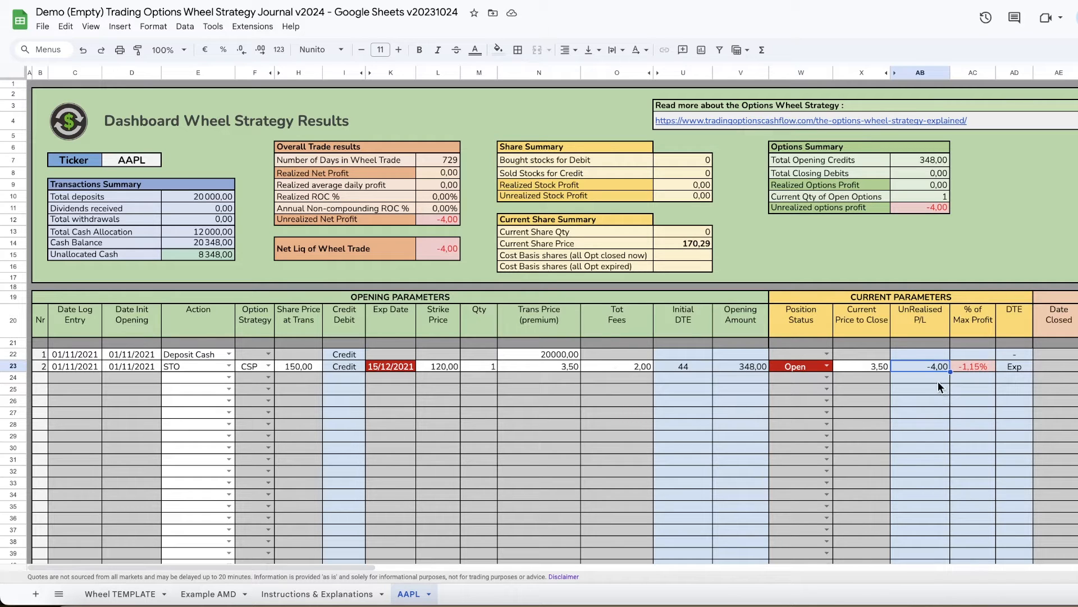
click(864, 368)
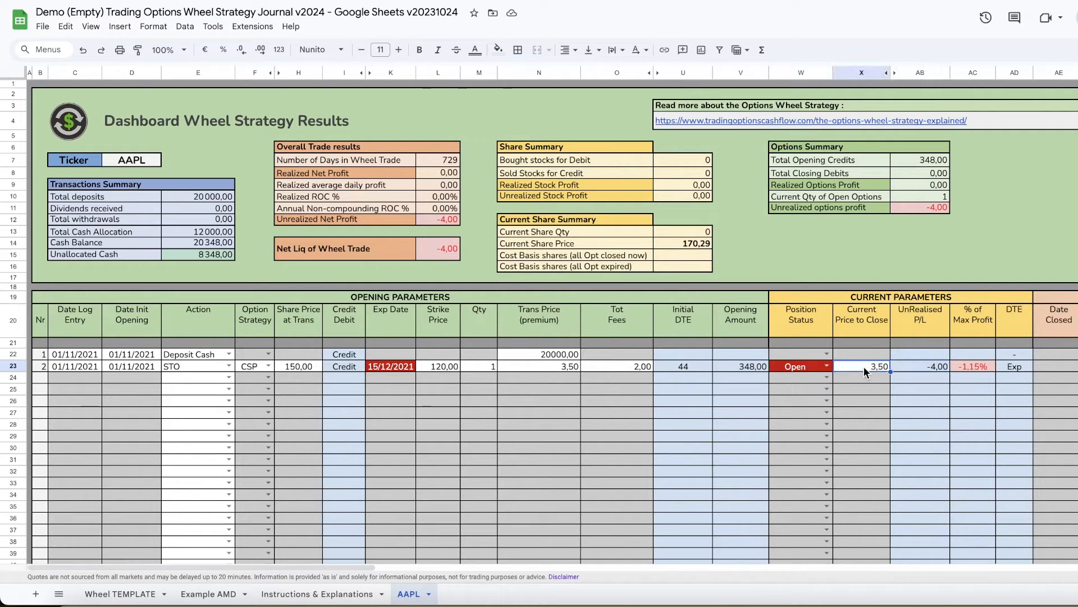
text(4)
key(Return)
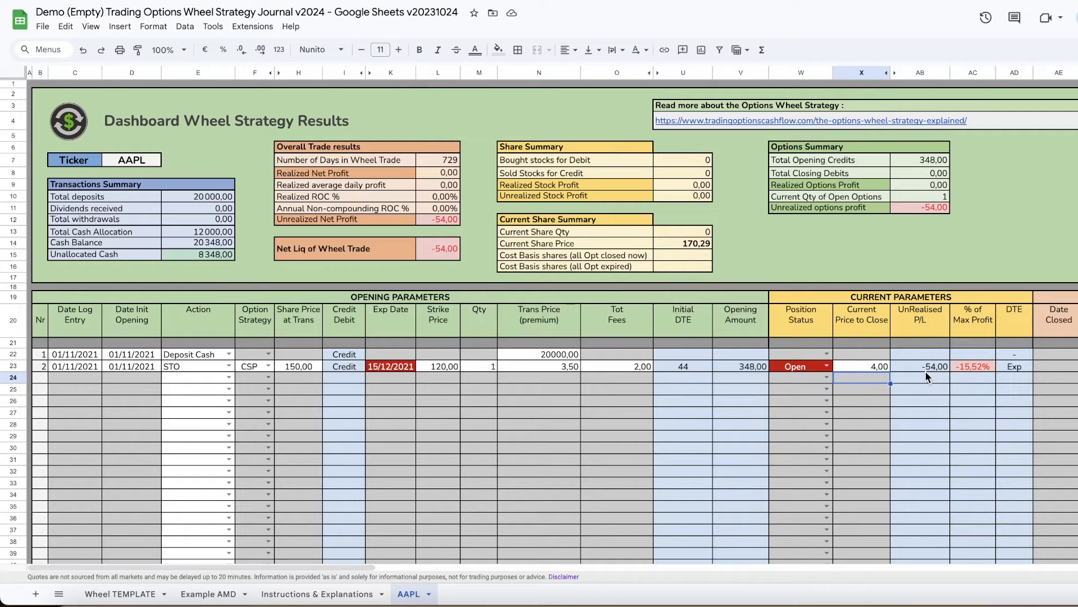
- Set the current price to close of the open position in row 23 to 2,15
click(867, 366)
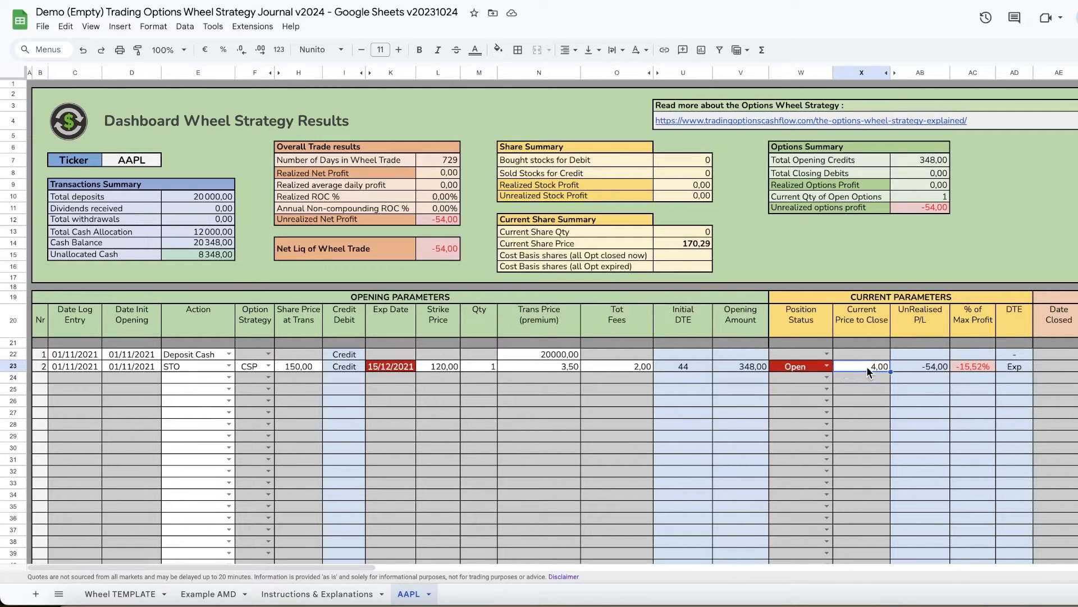
text(2,15)
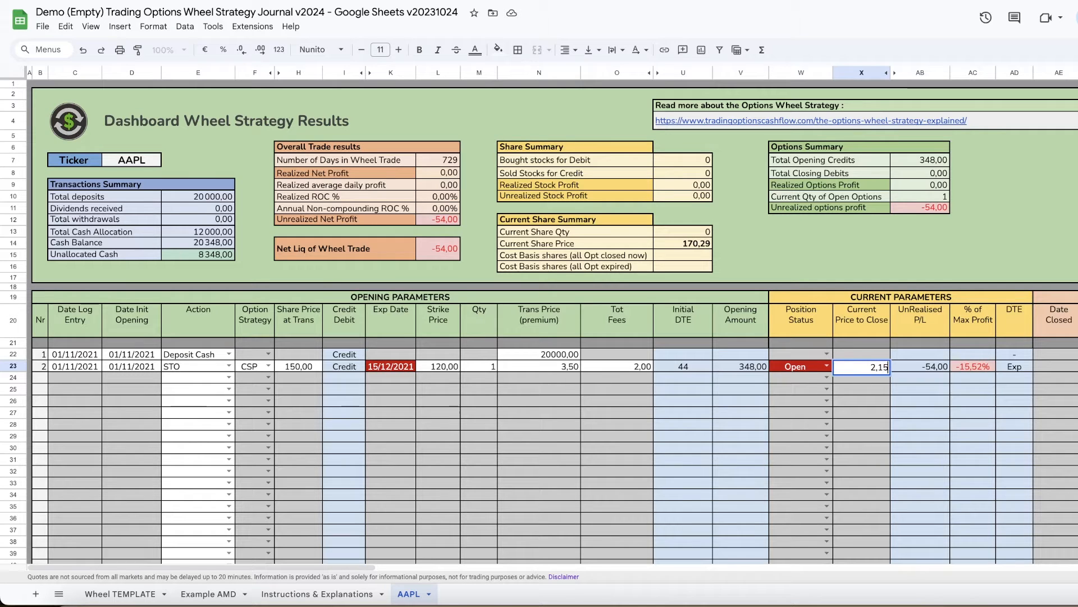
key(Tab)
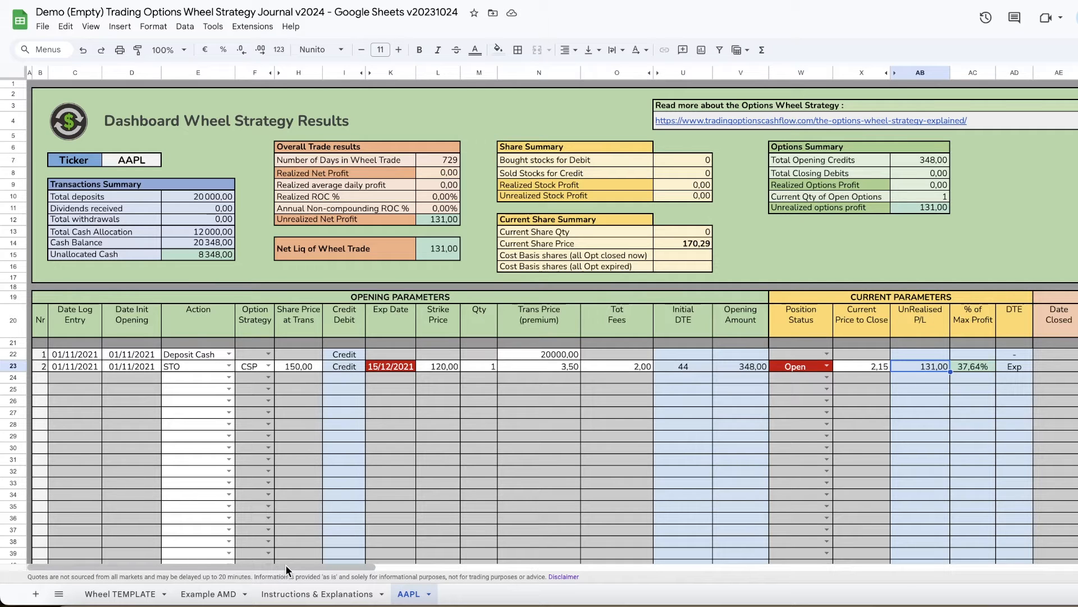
drag(286, 564, 382, 571)
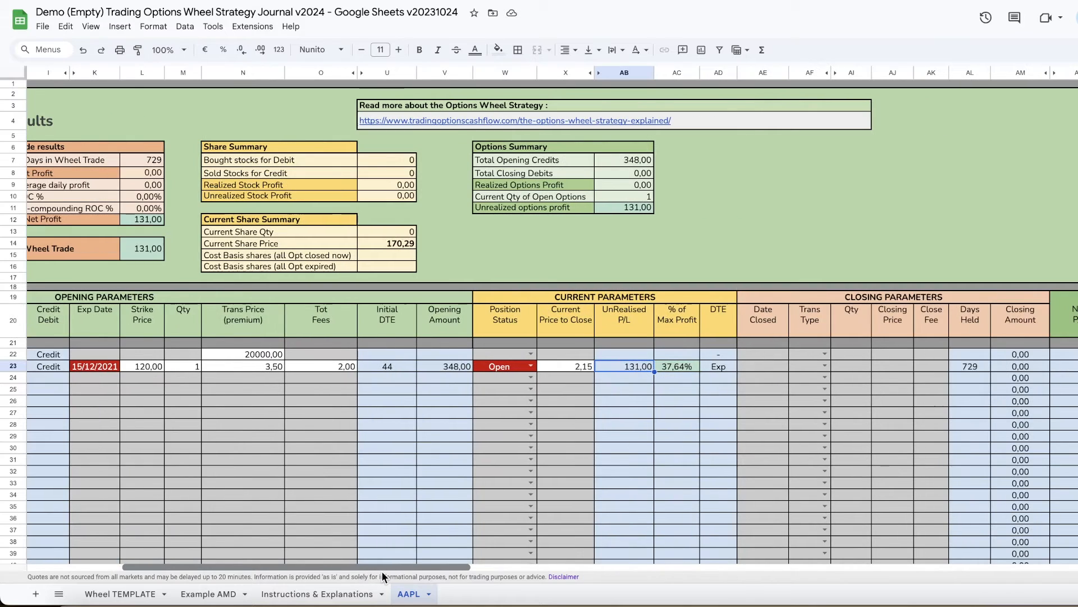
- Set the position status of the option trade in row 23 to Closed
scroll(382, 573, right, 2)
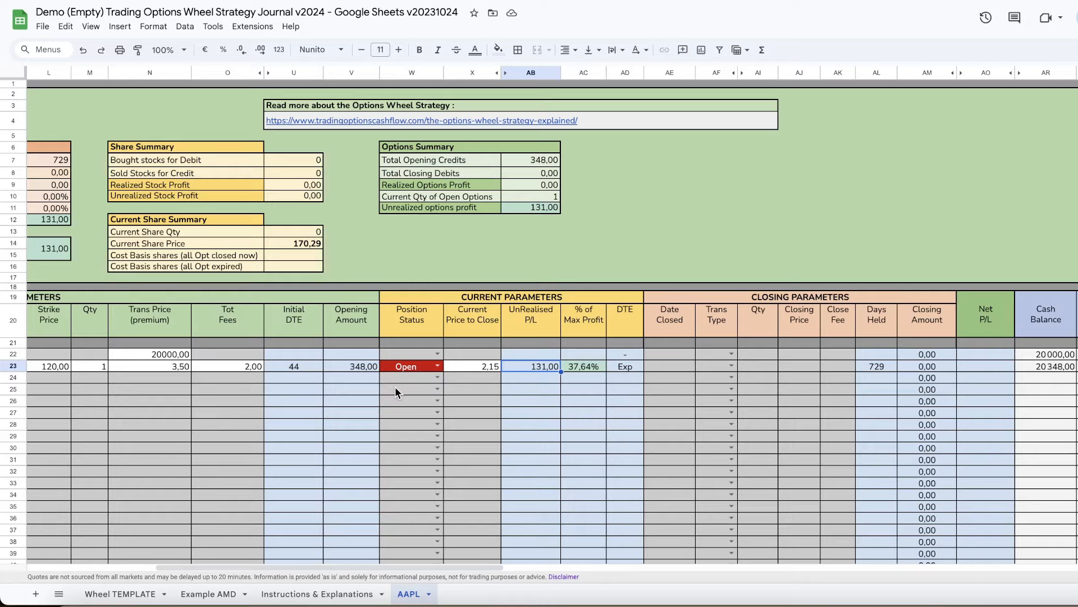
click(438, 367)
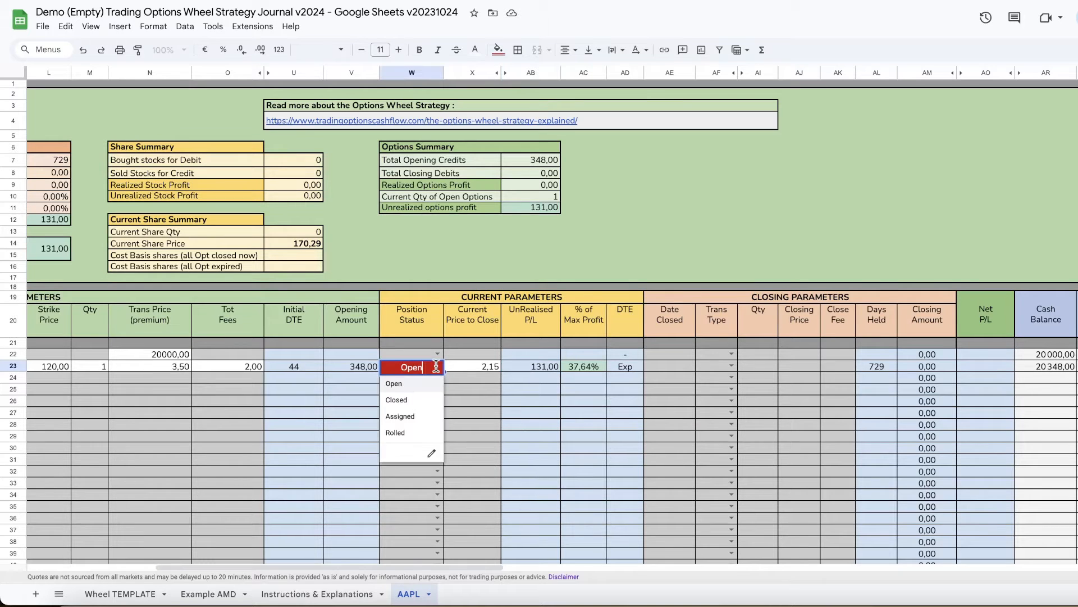
click(399, 400)
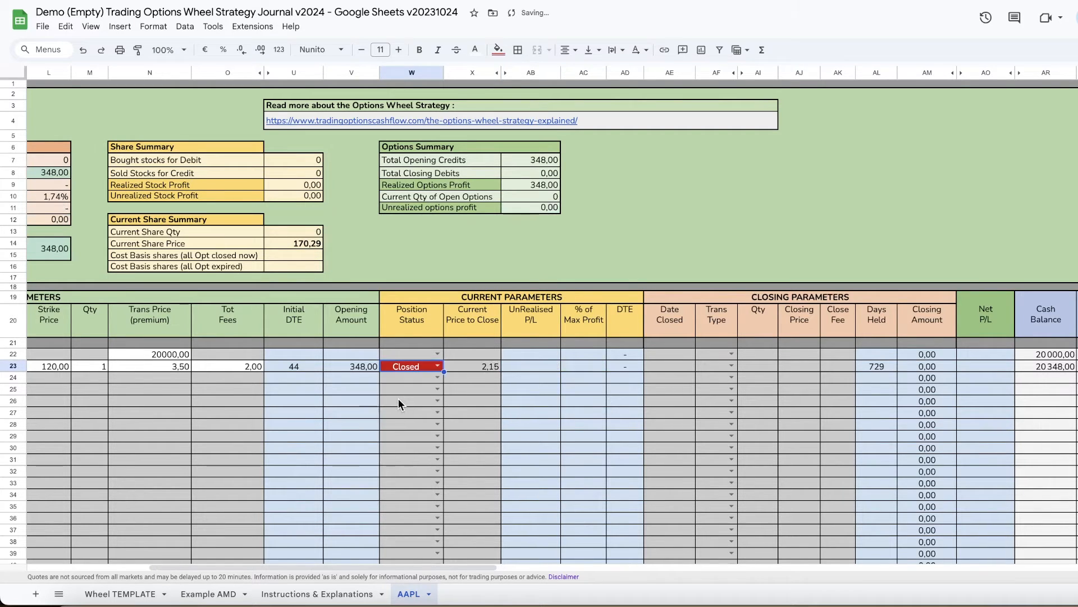
- Enter 15/12/2021 as the date closed for the option trade in row 23
drag(470, 565, 434, 563)
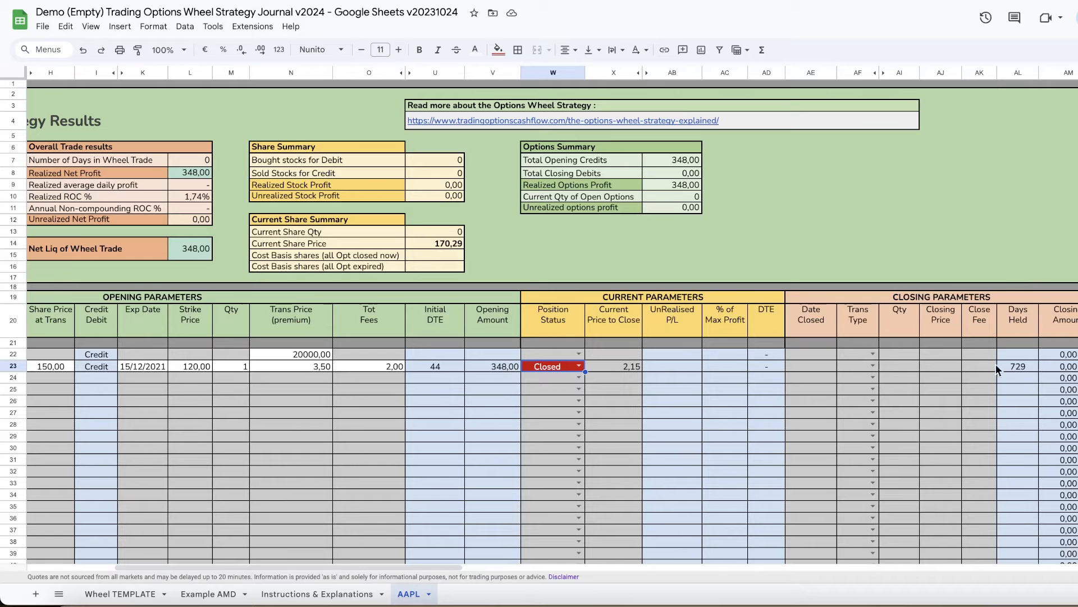
click(815, 369)
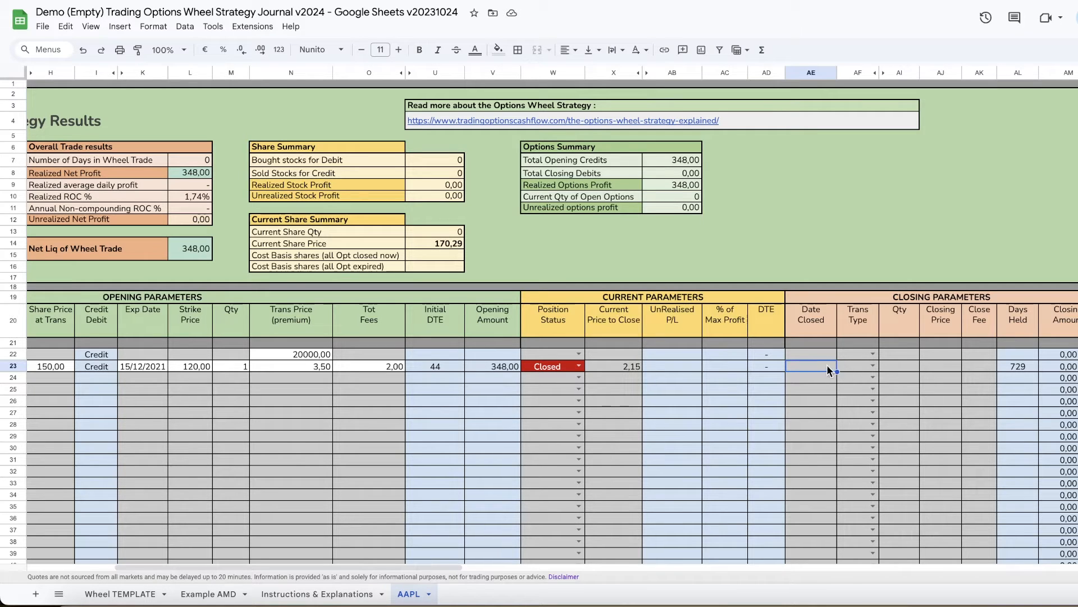
text(15/112)
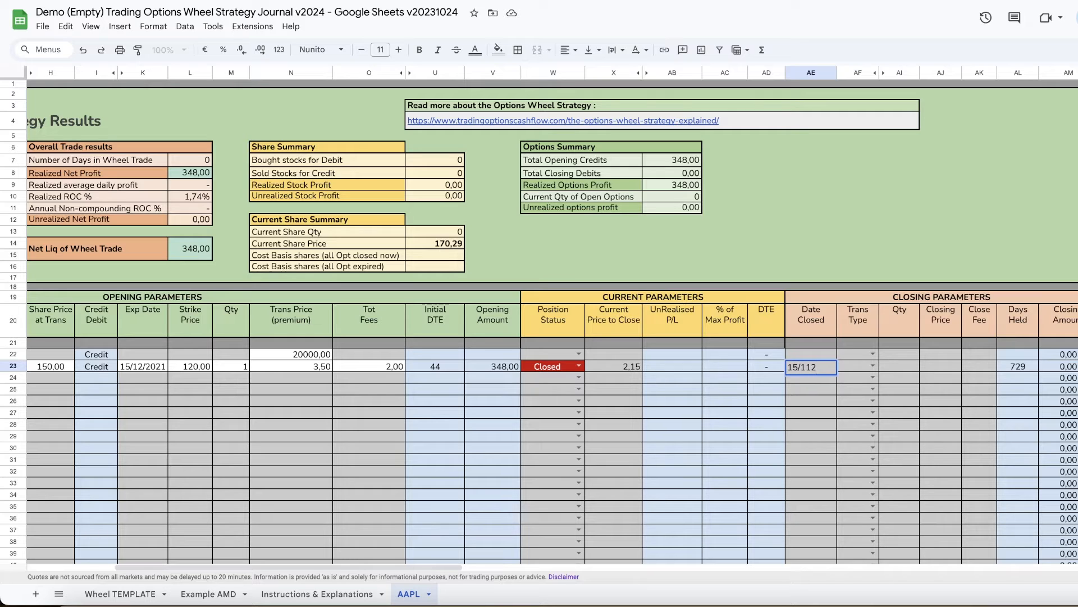
key(BackSpace)
key(BackSpace)
text(2/2021)
key(Tab)
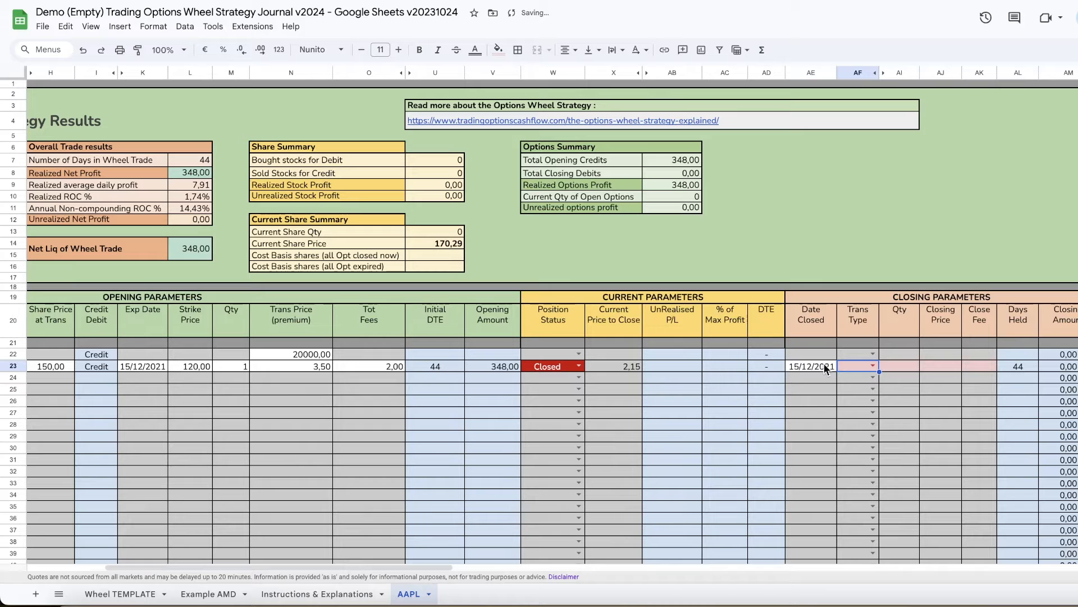
- Set the closing transaction type in row 23 to BTC with a closing quantity of 1
click(873, 366)
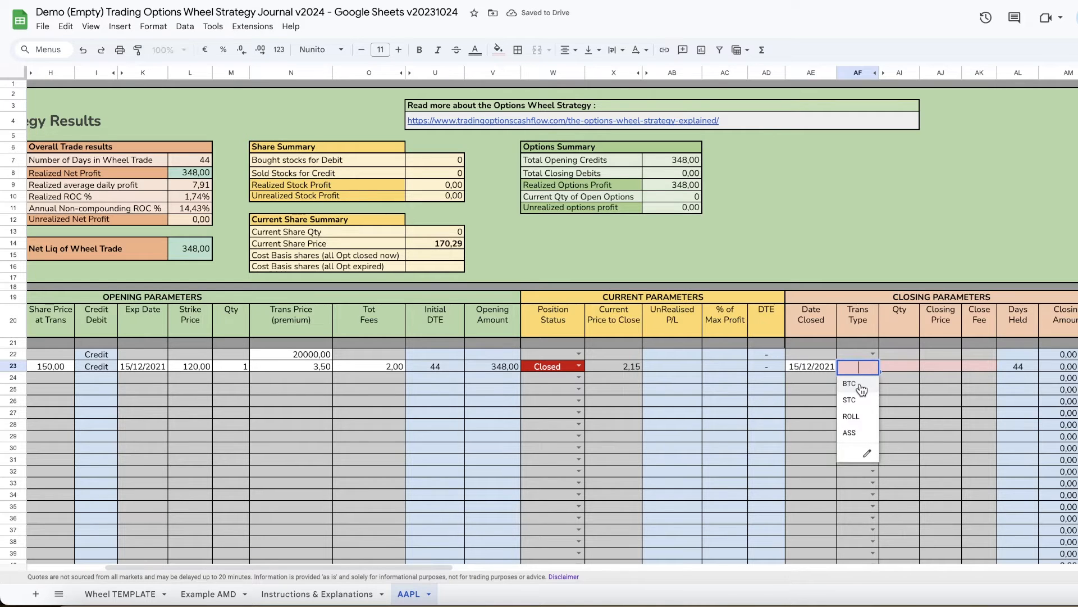
click(861, 386)
click(899, 366)
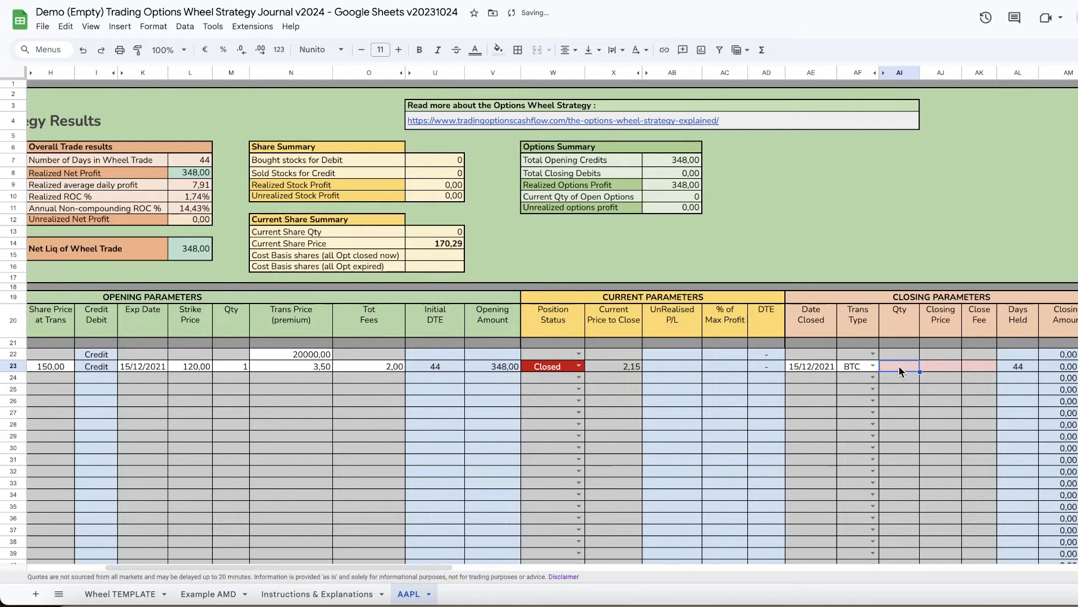
text(1)
- Enter 0 as both the closing price and the close fee in row 23
click(953, 371)
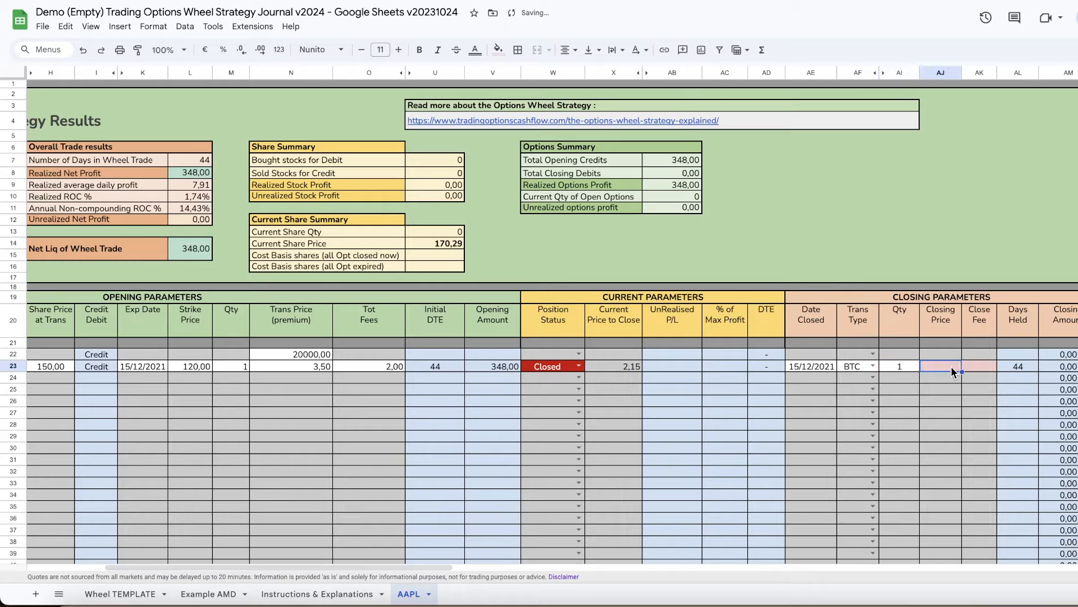
text(0)
key(Tab)
text(0)
key(Tab)
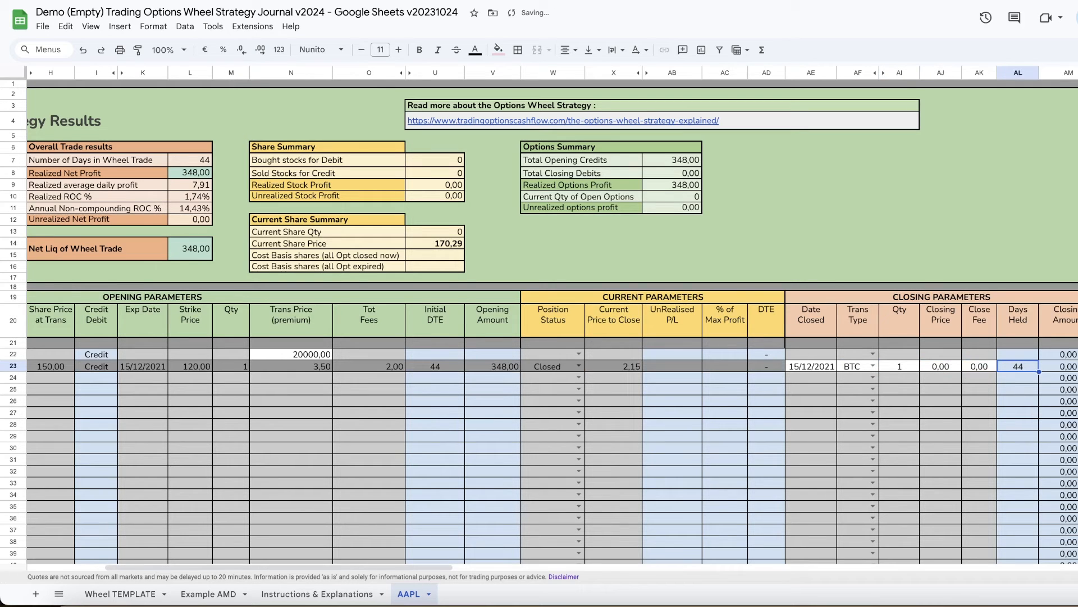
- Change the date closed of the option trade in row 23 to 10/12/2021
drag(440, 565, 514, 565)
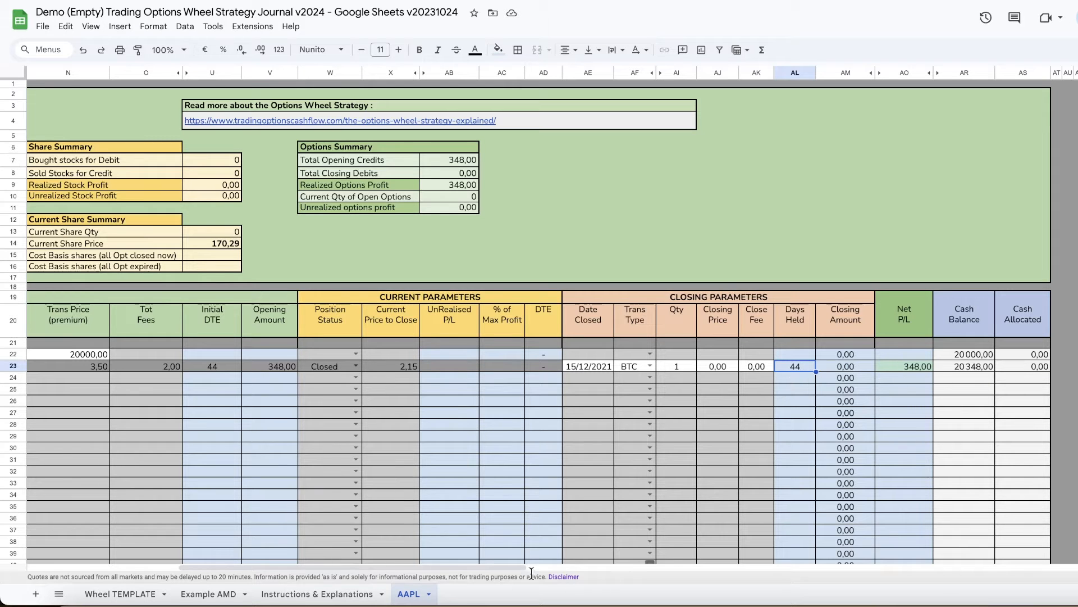
drag(517, 567, 360, 571)
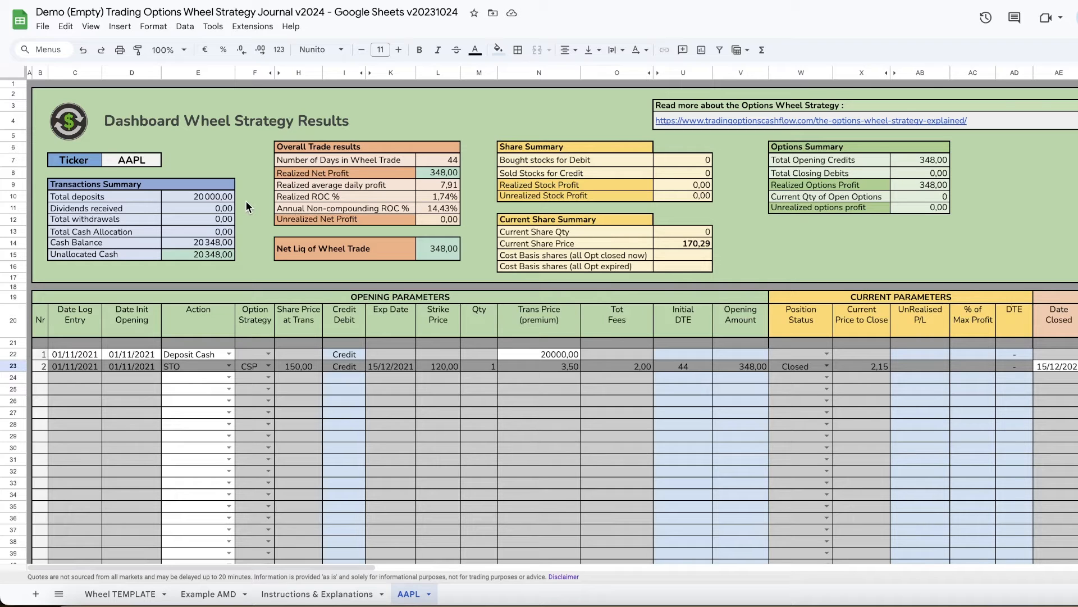
drag(326, 567, 503, 566)
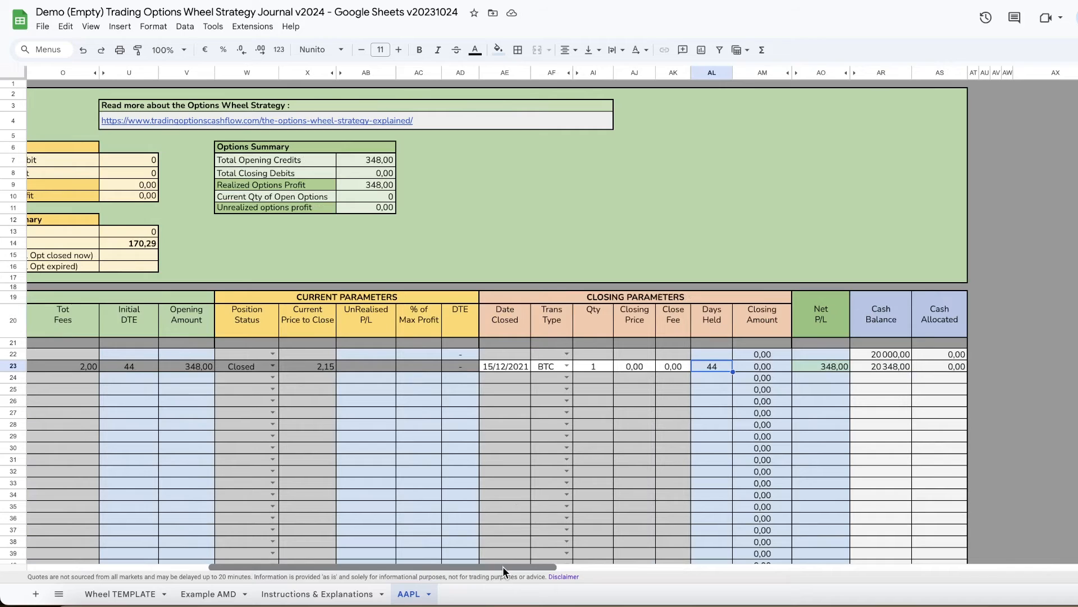
click(509, 365)
double_click(510, 367)
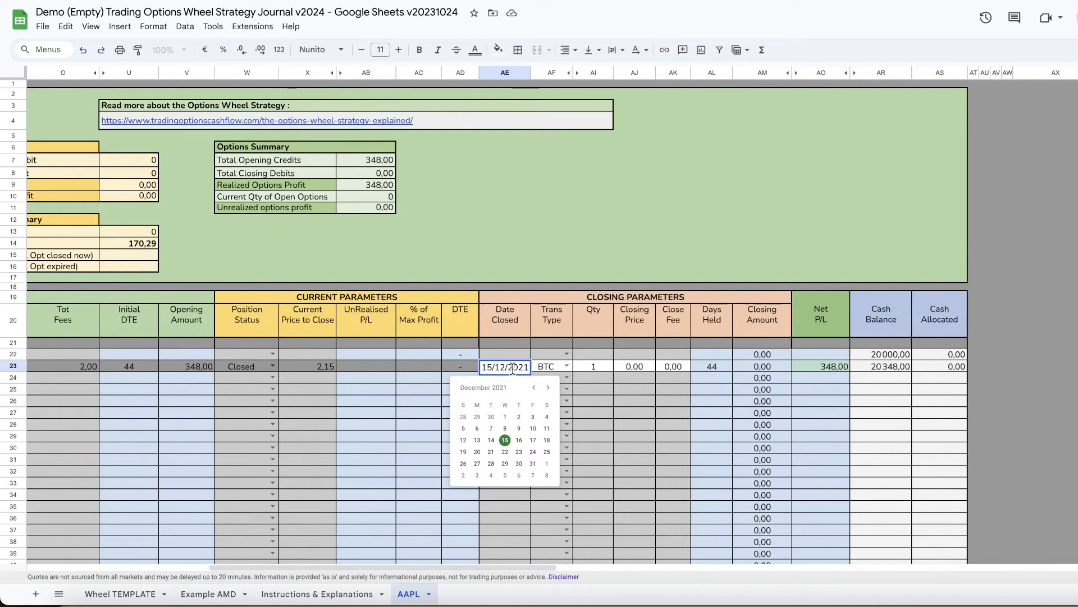
click(533, 428)
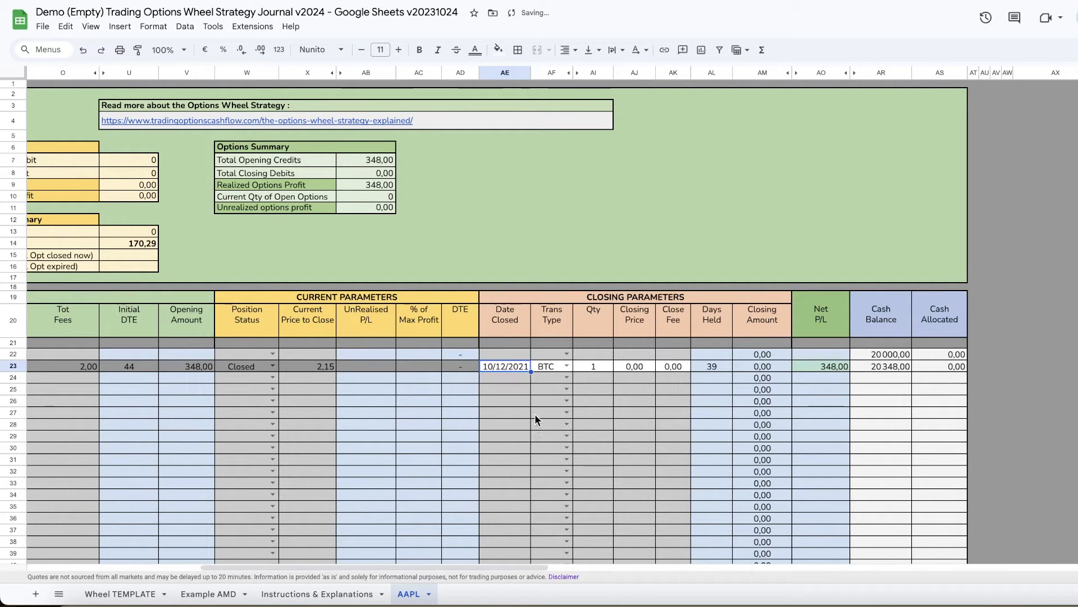
- Set the closing price in row 23 to 0,75 and the close fee to 2
click(638, 365)
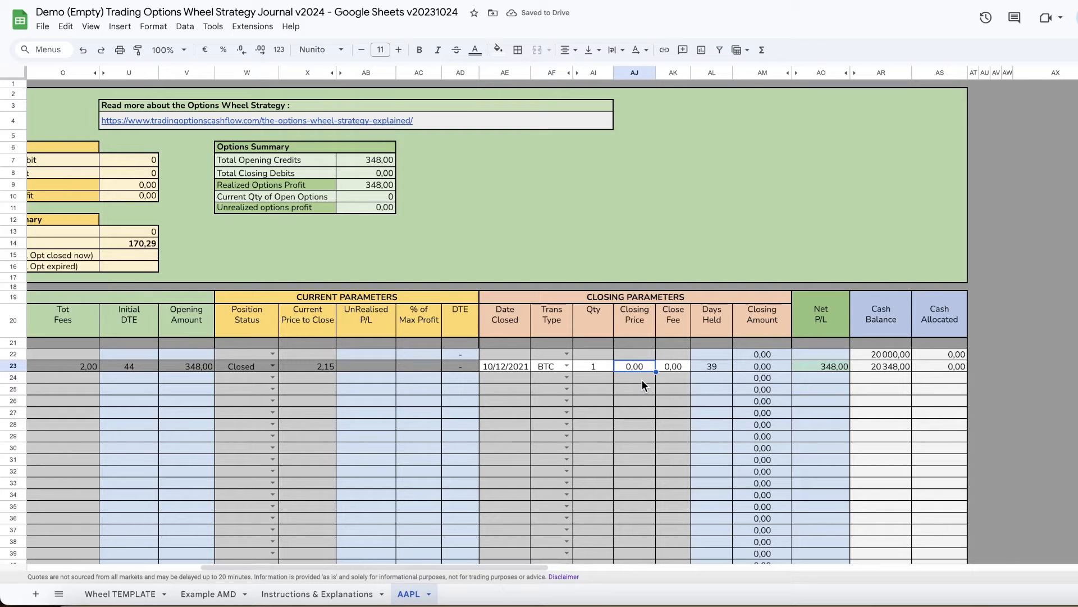
text(0,75)
key(Tab)
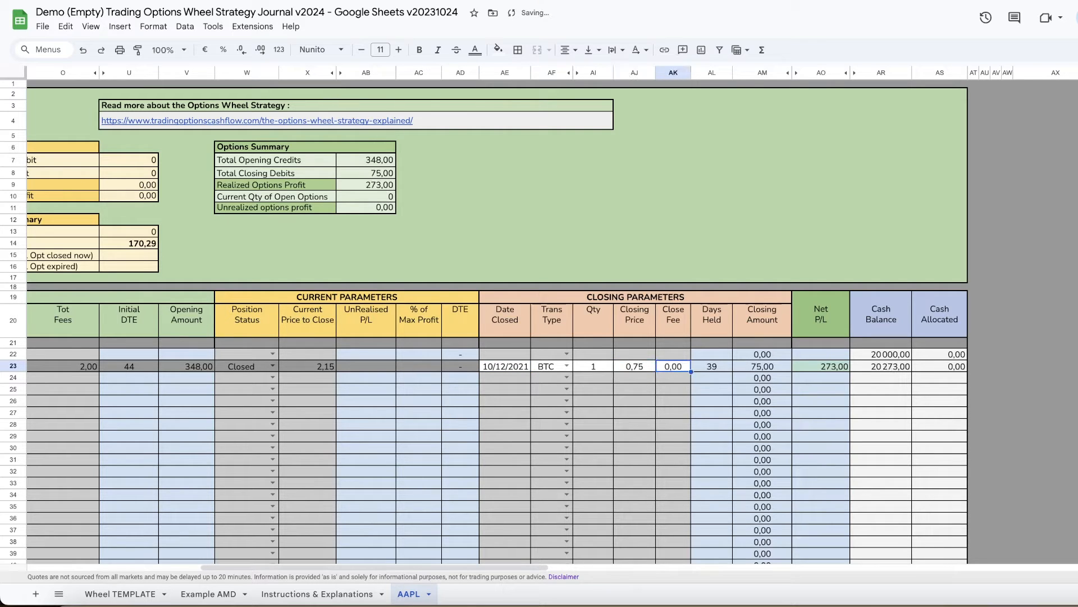
text(2)
key(Tab)
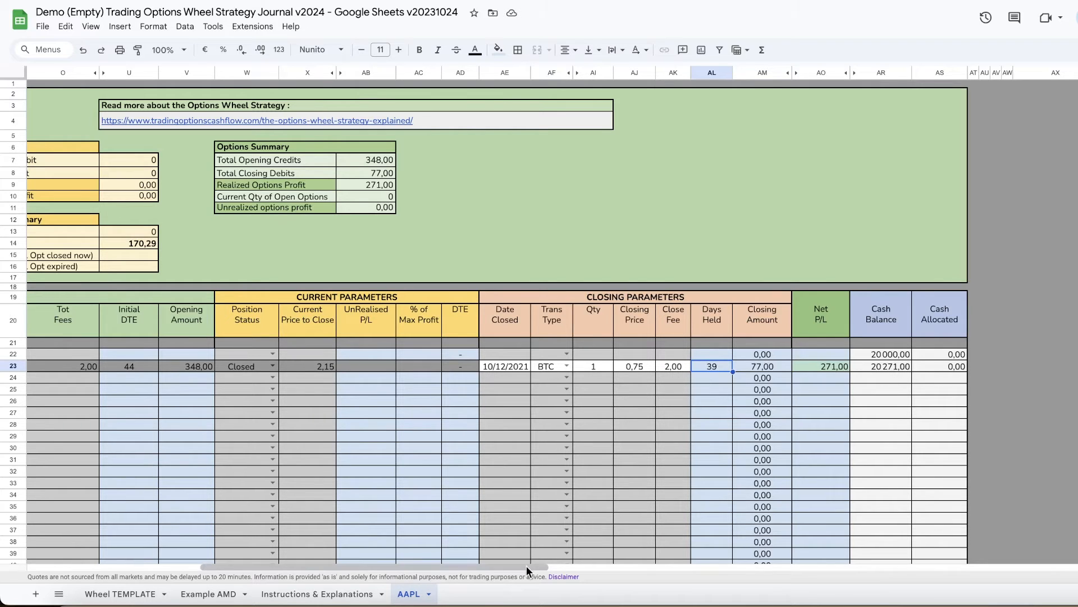
- Start a new trade in row 24 with the action STO and the option strategy CSP
scroll(526, 565, left, 2)
drag(525, 564, 311, 568)
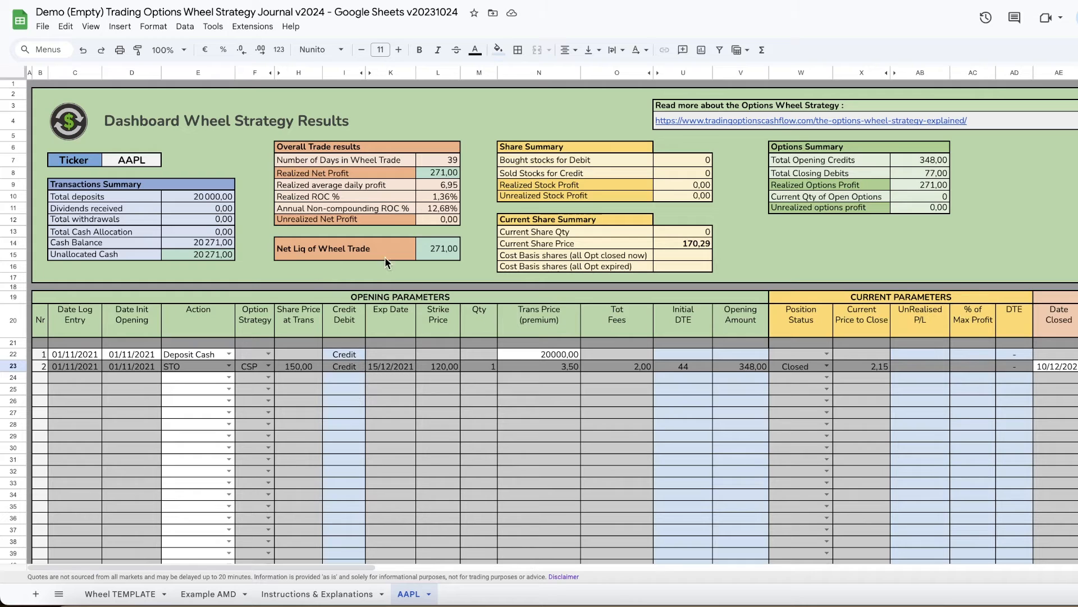
click(267, 378)
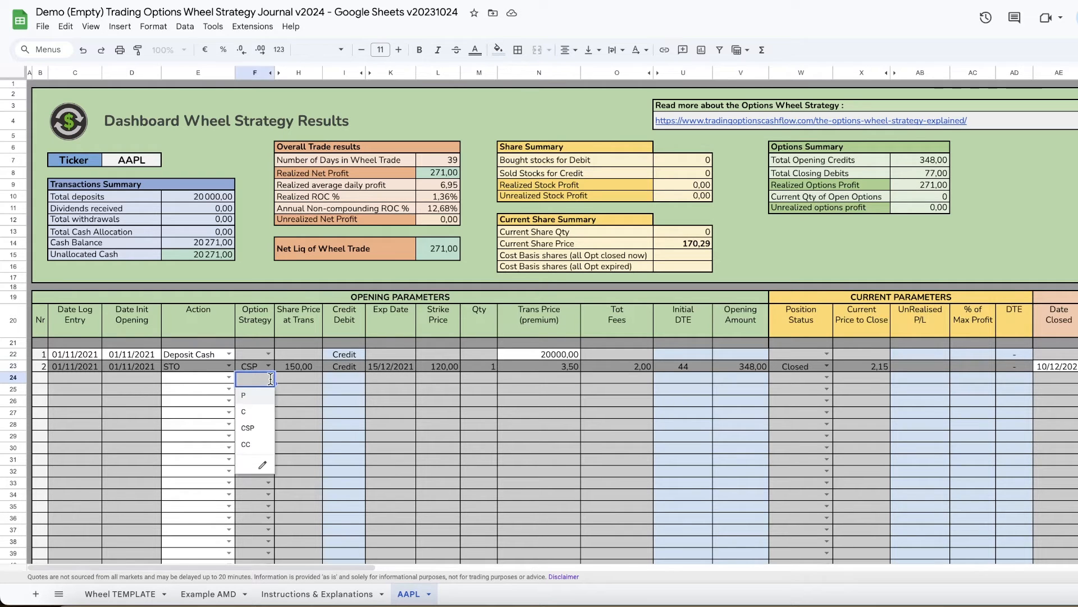
click(229, 376)
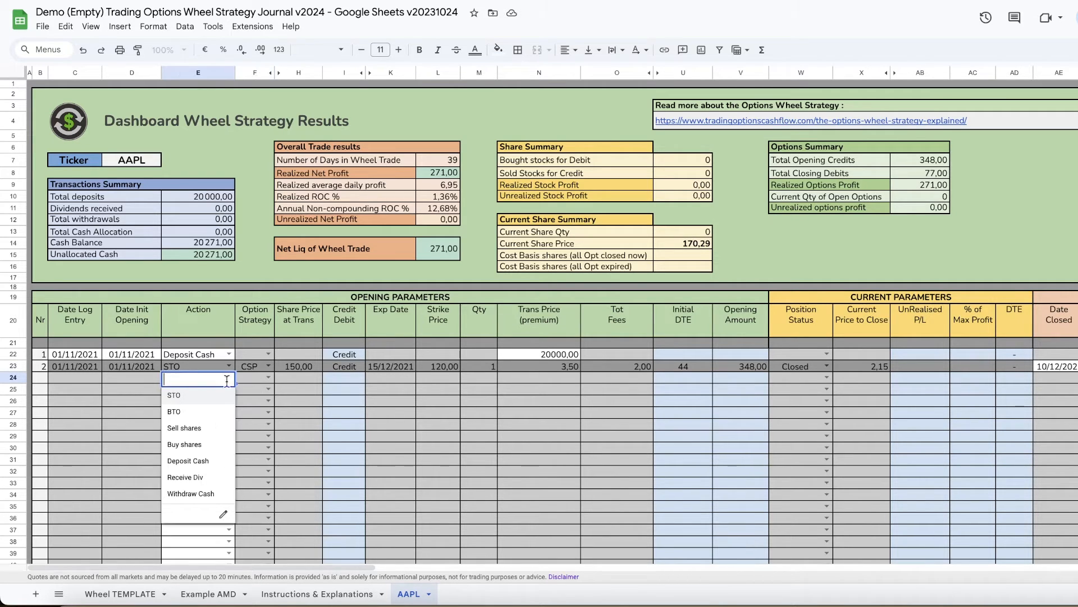
click(196, 398)
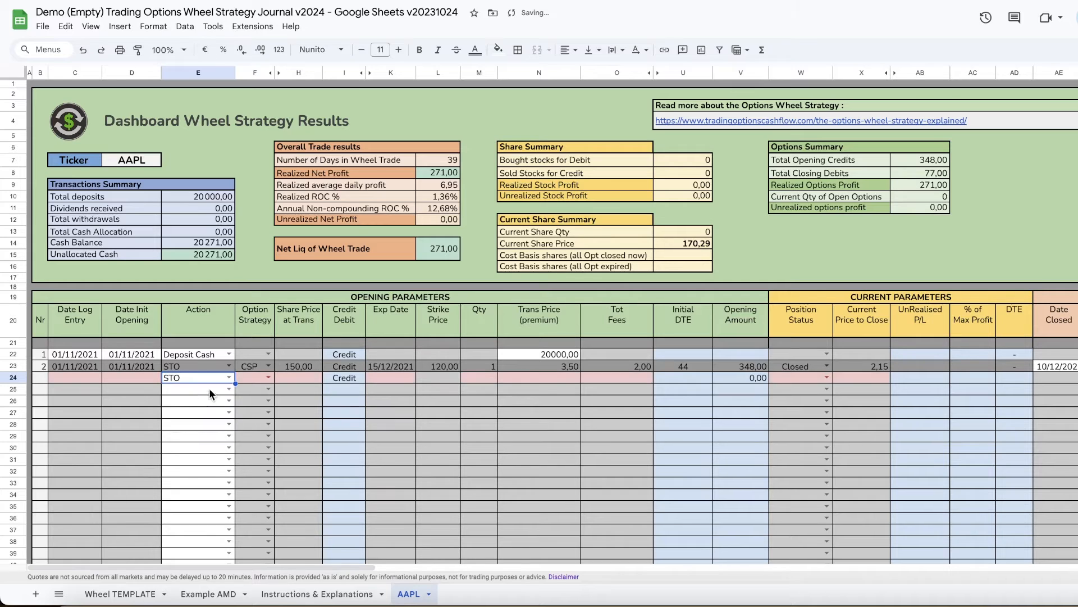
click(269, 377)
click(251, 425)
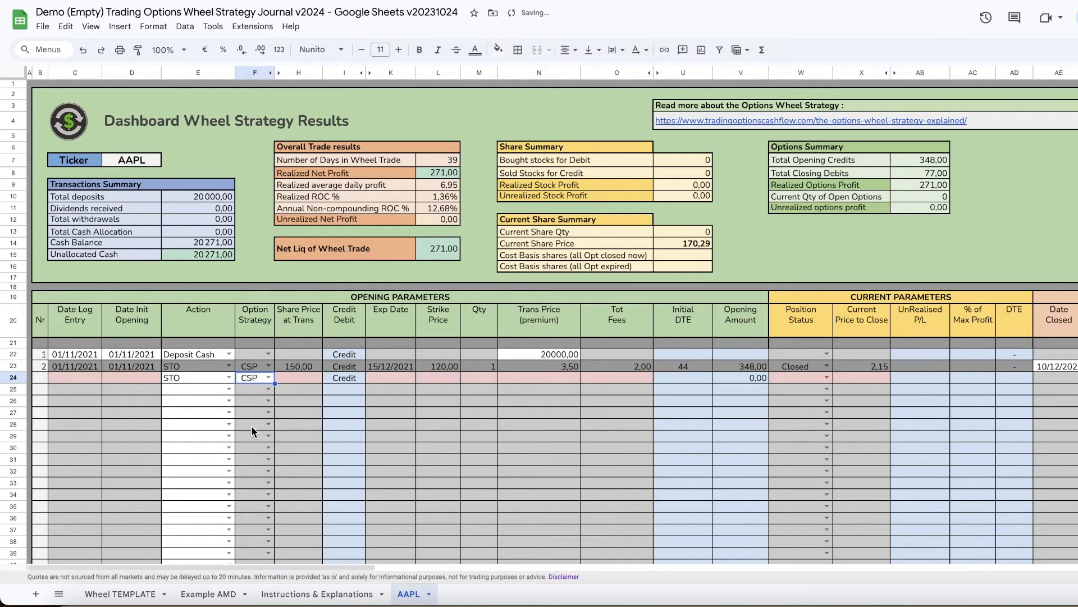
- Enter 10/12/2021 as both the log entry date and the initial opening date in row 24
click(79, 376)
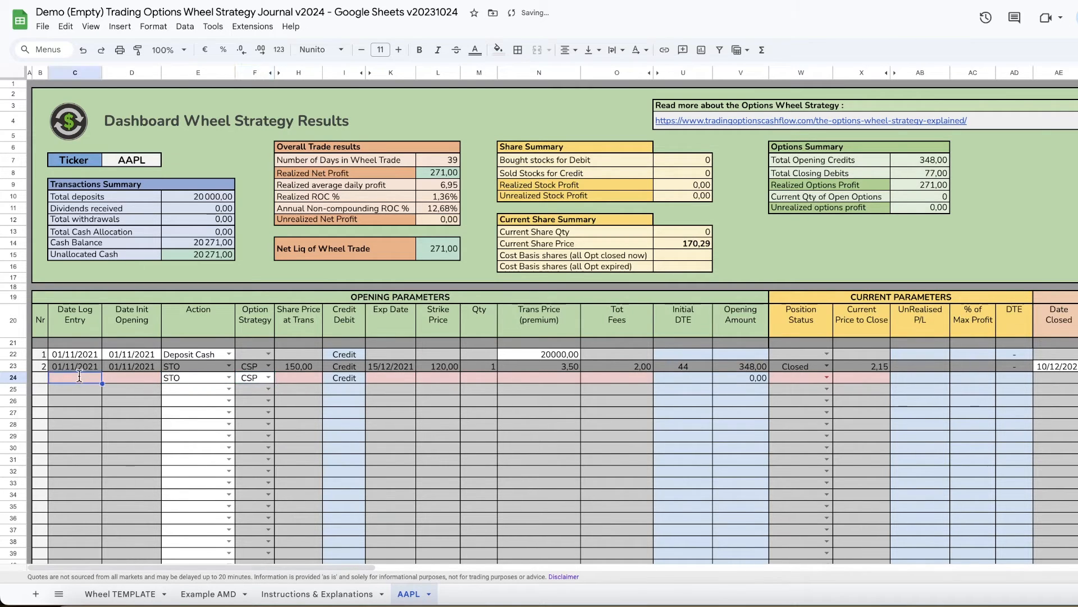
double_click(79, 376)
click(110, 417)
double_click(132, 378)
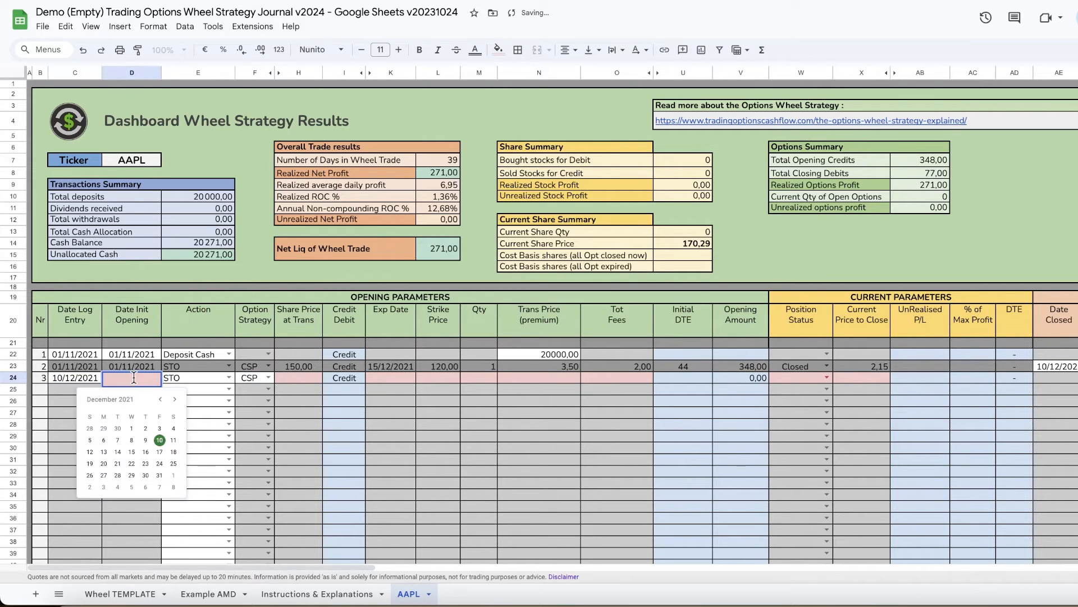
click(160, 441)
- Enter a share price at transaction of 130 and an expiration date of 20/01/2022 in row 24
click(304, 378)
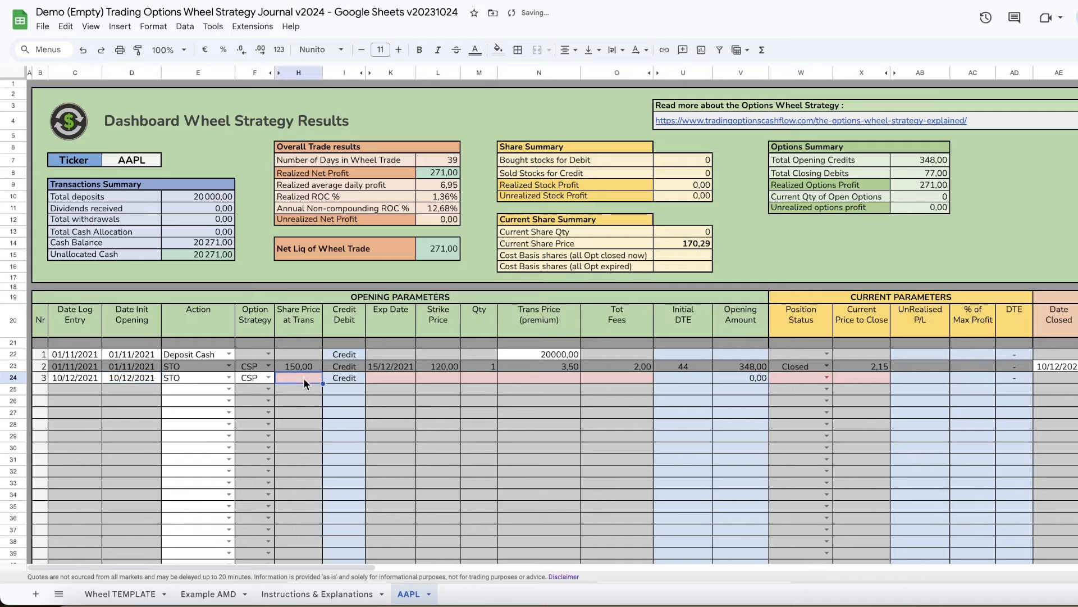
text(130)
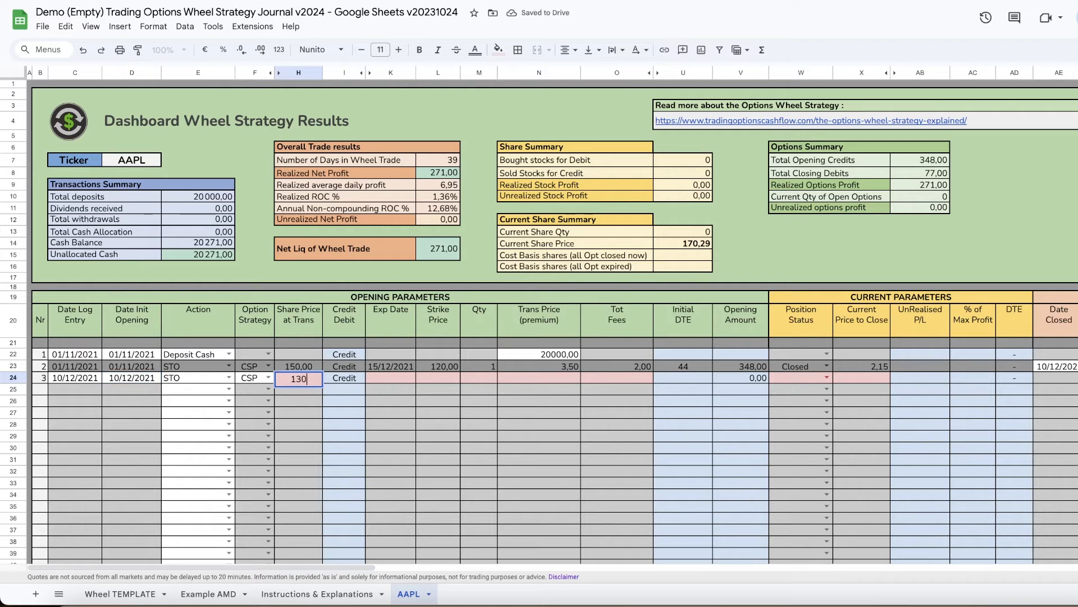
key(Tab)
key(Tab)
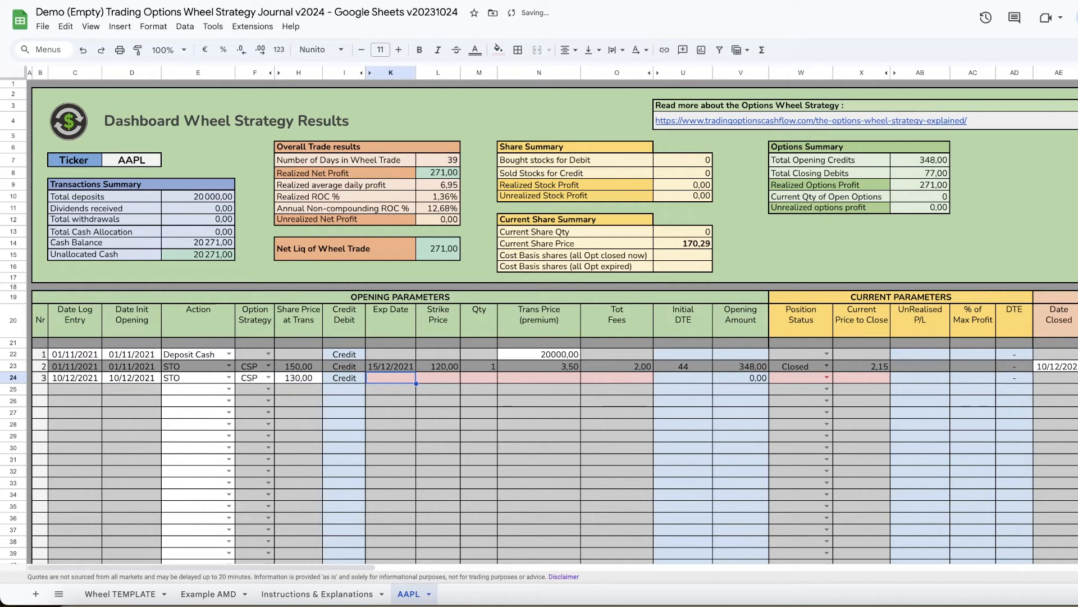
text(20/01)
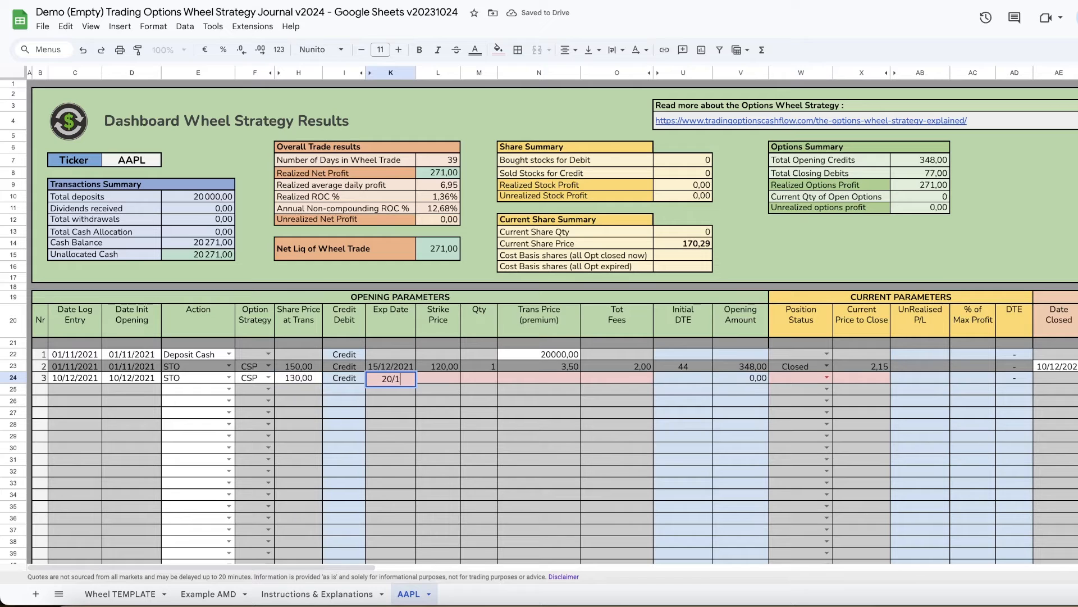
text(/2022)
key(Tab)
- Enter a strike price of 115 and a quantity of 1 for the option trade in row 24
text(115)
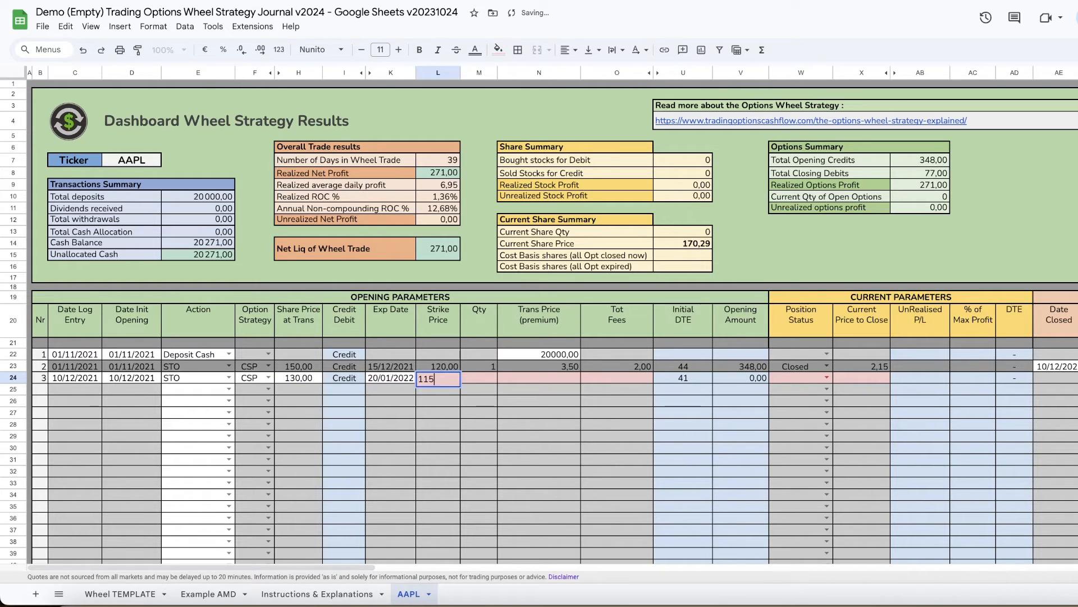
key(Tab)
text(1)
key(Tab)
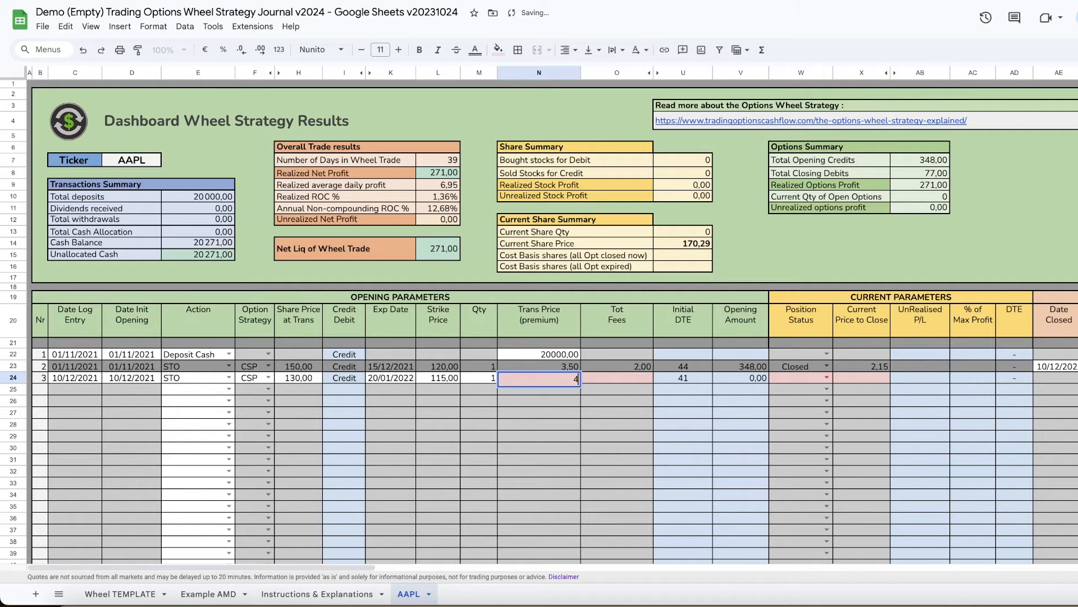
- Enter a premium of 4,25 and total fees of 2 for the option trade in row 24
text(4,25)
key(Tab)
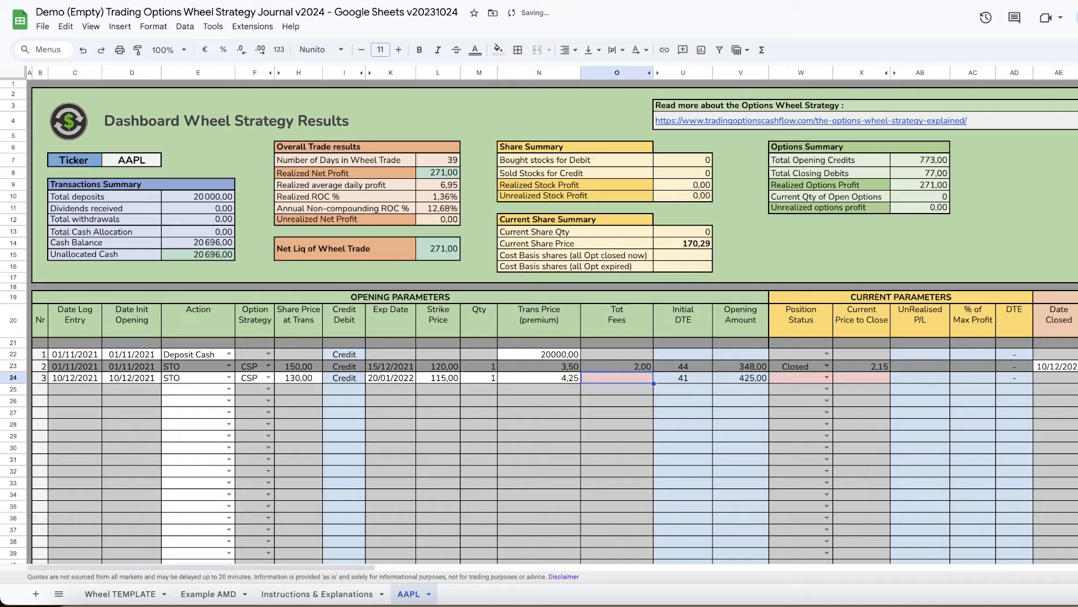
text(2)
key(Tab)
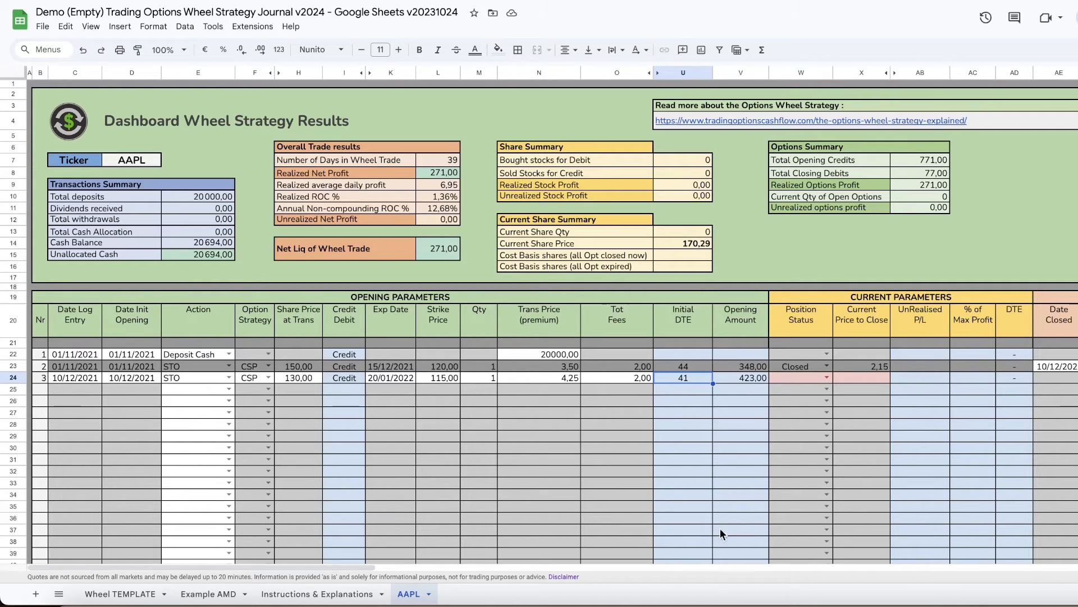
- Set the position status in row 24 to Open and enter a current price to close of 4,25
drag(358, 566, 447, 578)
click(579, 377)
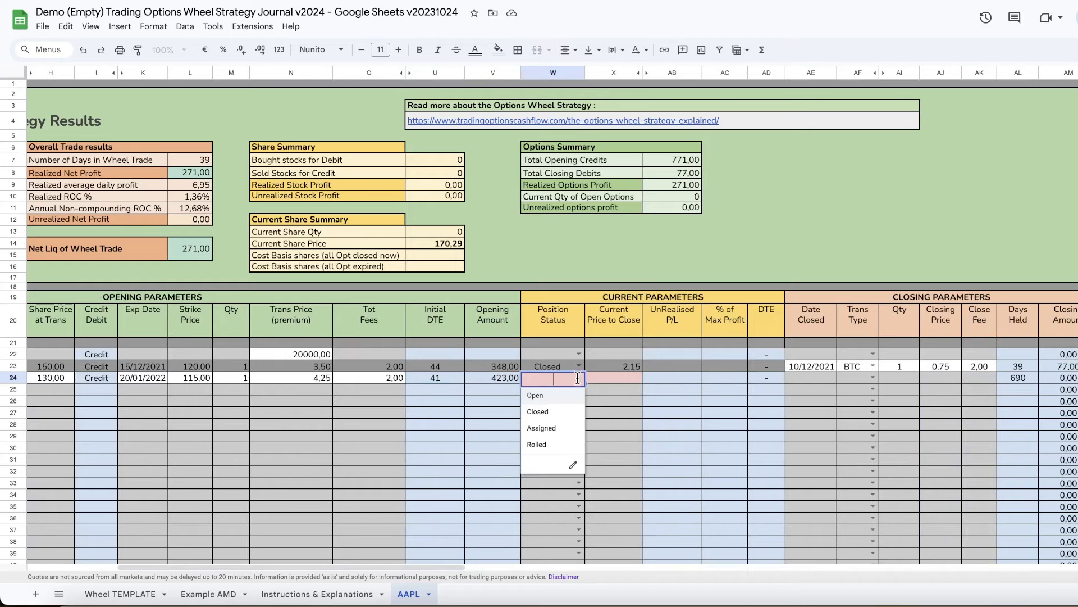
click(537, 396)
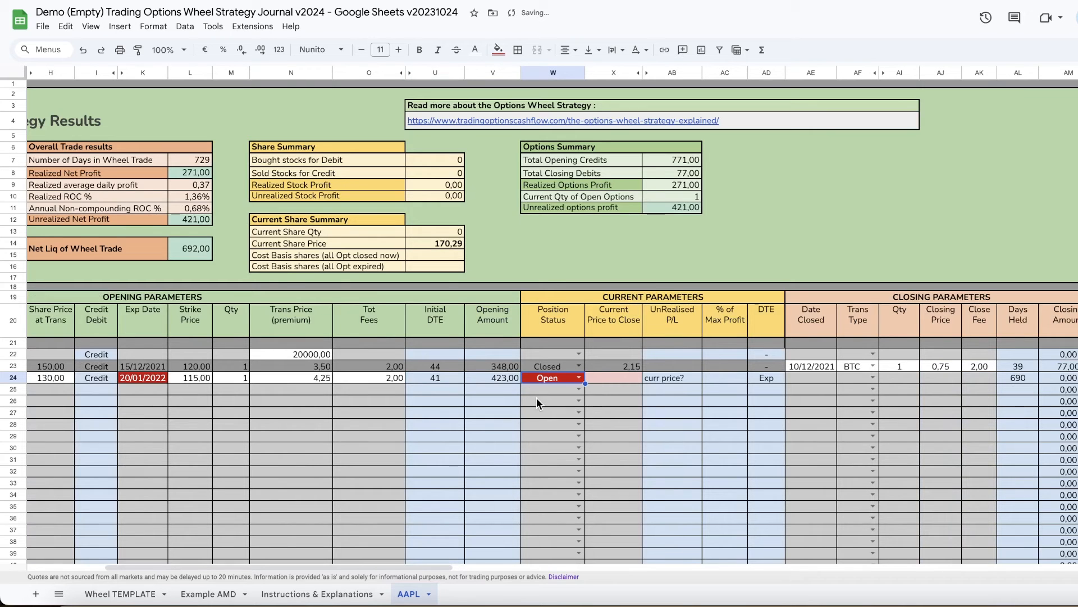
click(611, 378)
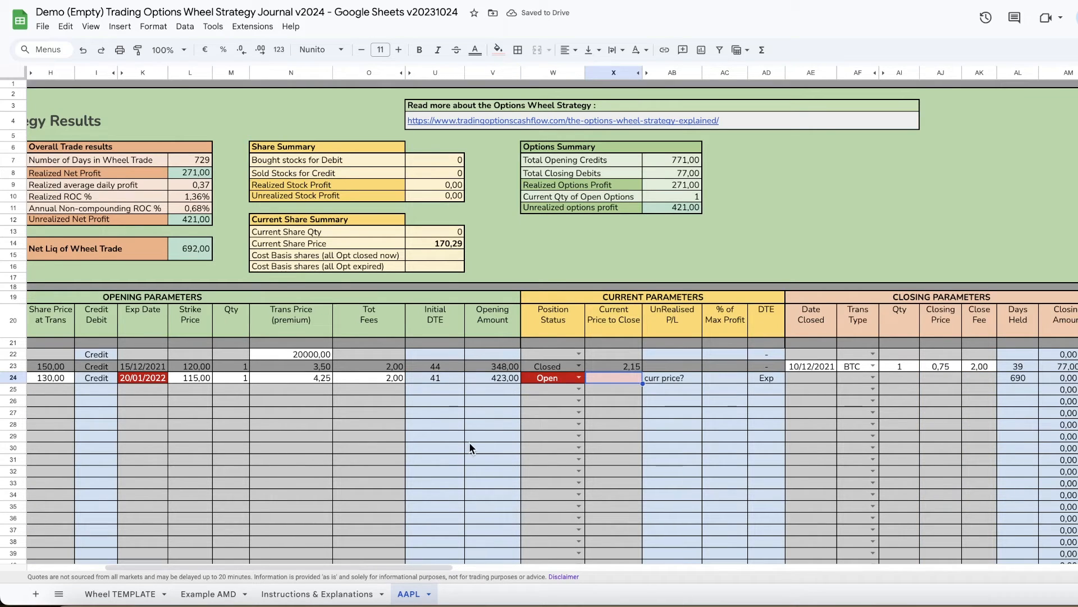
text(4,25)
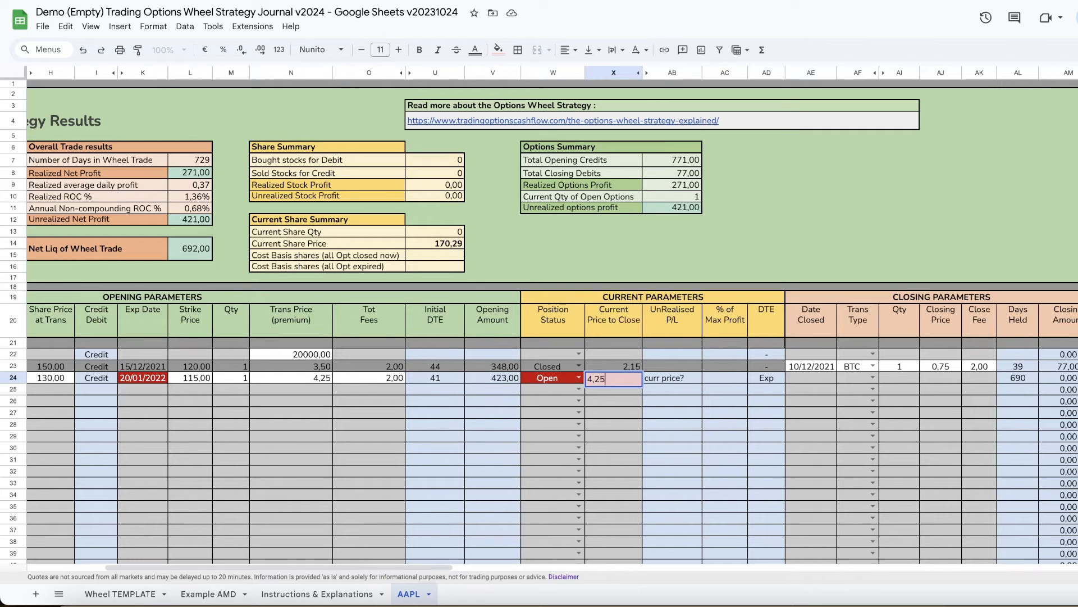
key(Tab)
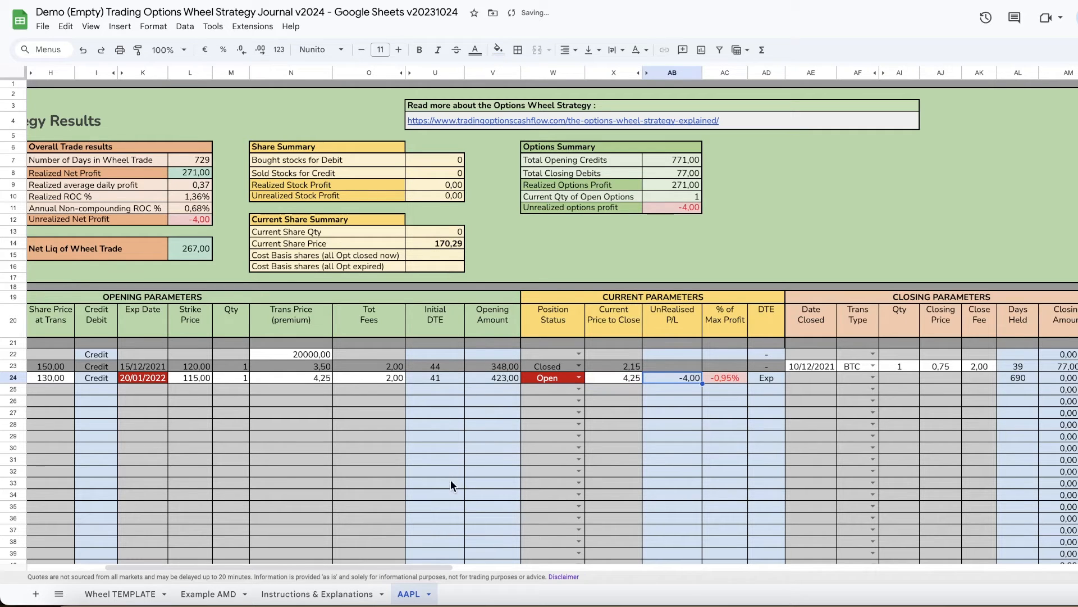
- Change the position status of the put trade in row 24 to Assigned
mouse_move(420, 567)
mouse_down()
mouse_move(491, 565)
mouse_move(403, 564)
mouse_up()
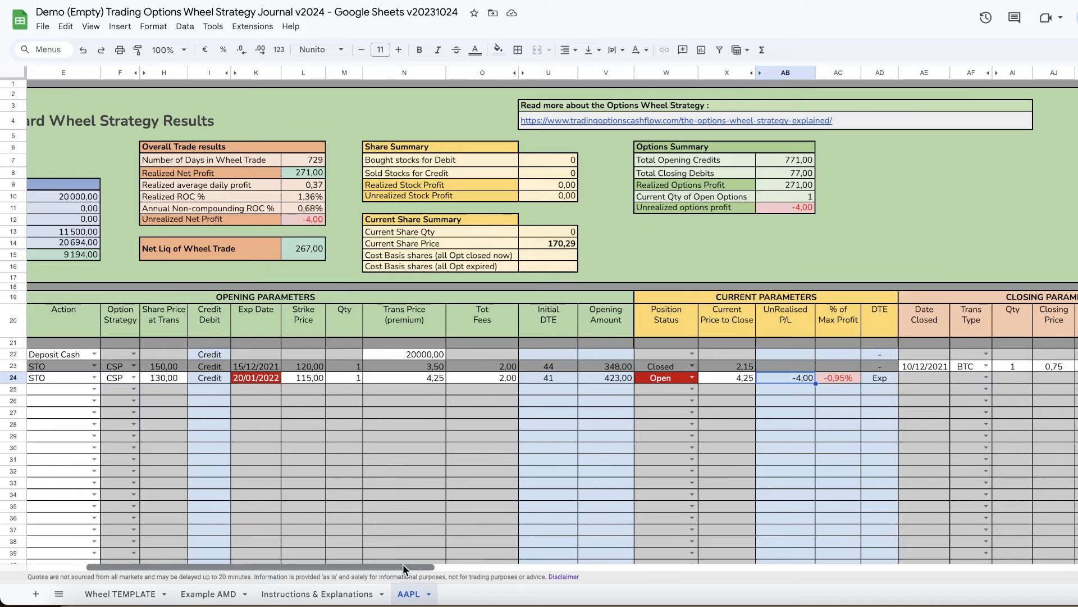
drag(403, 564, 380, 565)
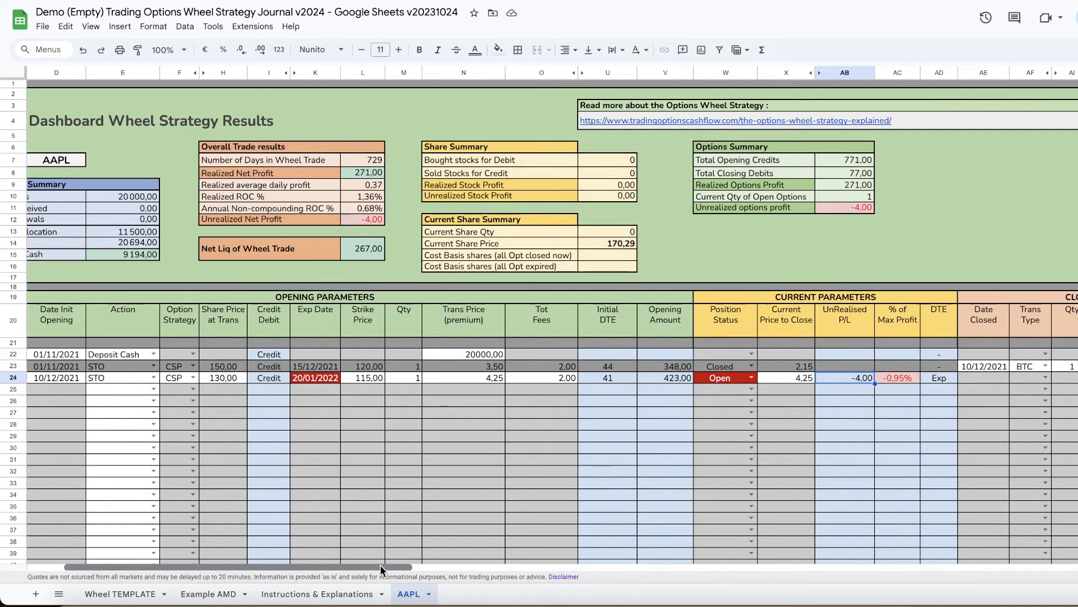
drag(381, 565, 396, 567)
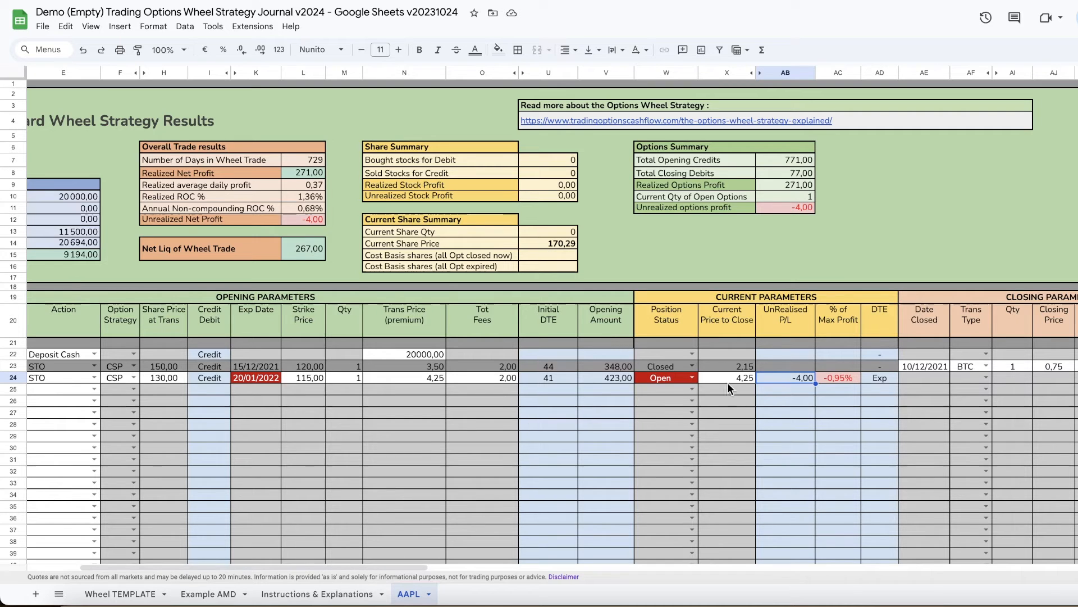
click(691, 377)
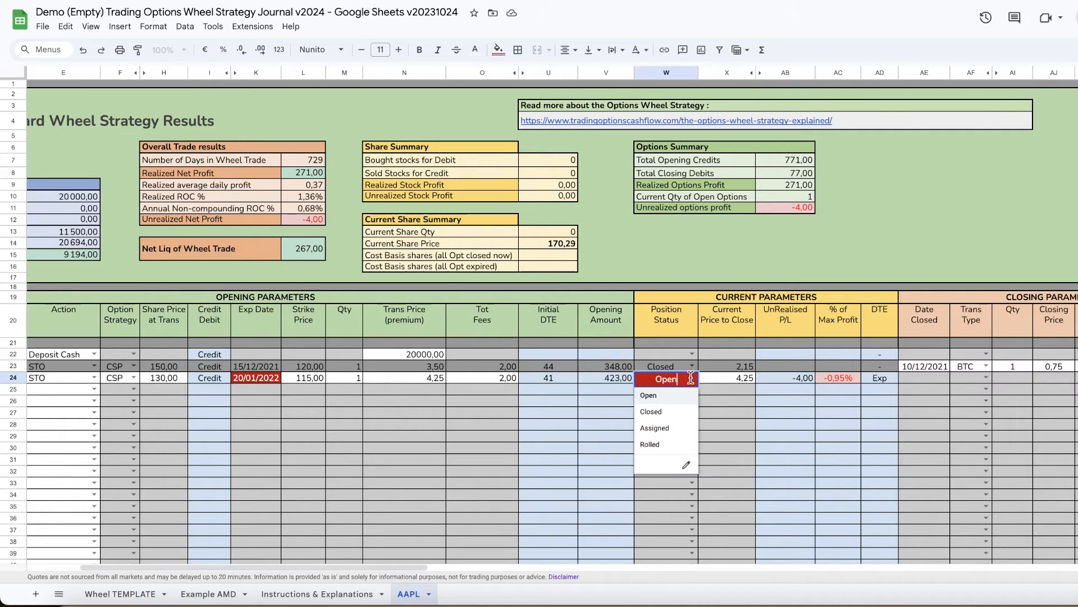
click(668, 429)
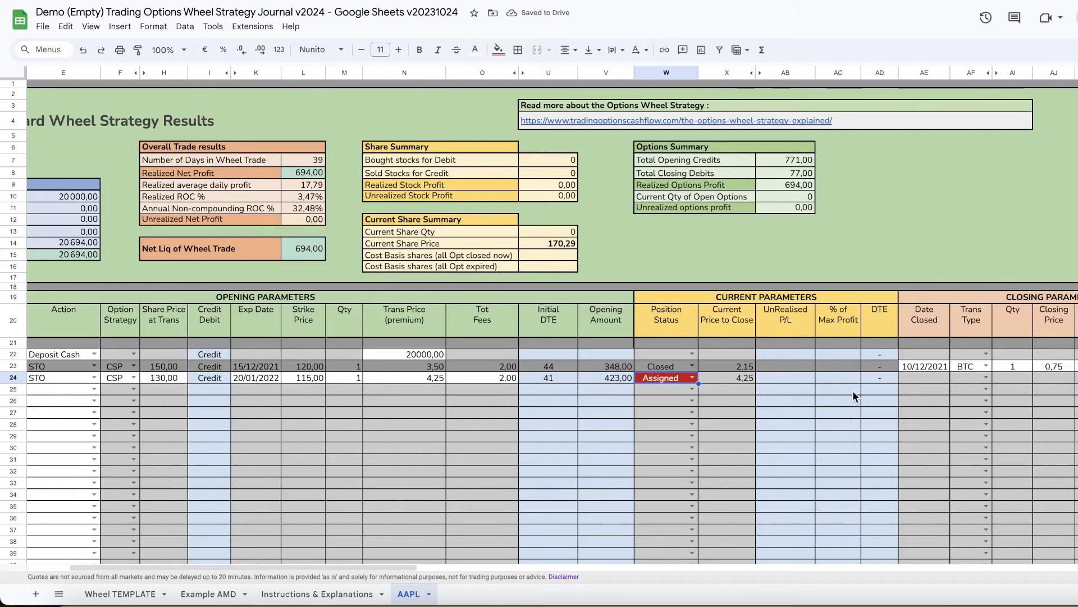
- Enter 20/01/2022 as the date closed and choose ASS as the closing transaction type in row 24
double_click(927, 379)
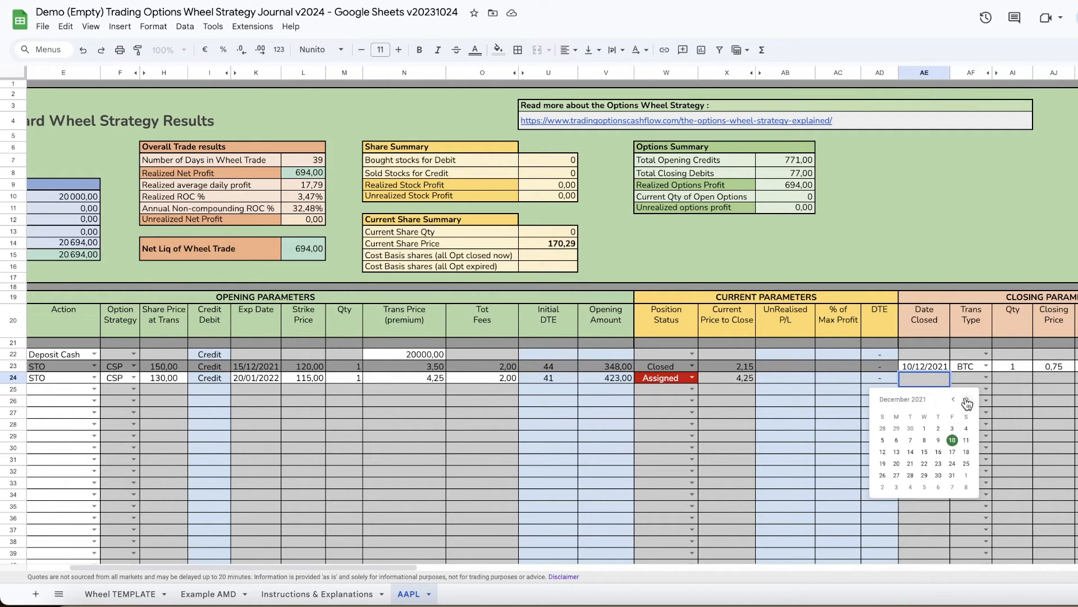
click(968, 398)
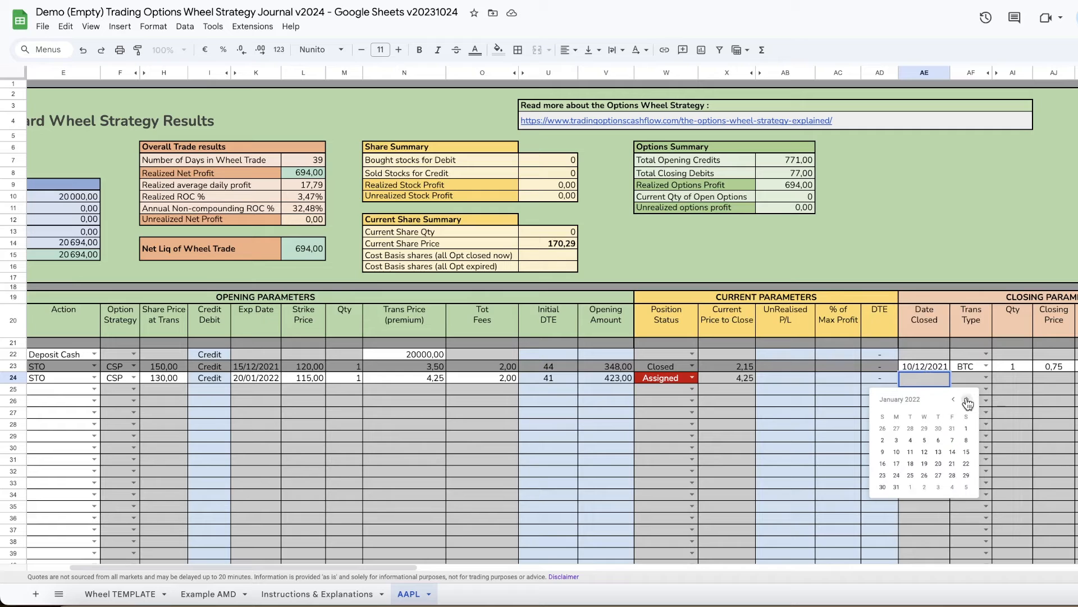
click(939, 464)
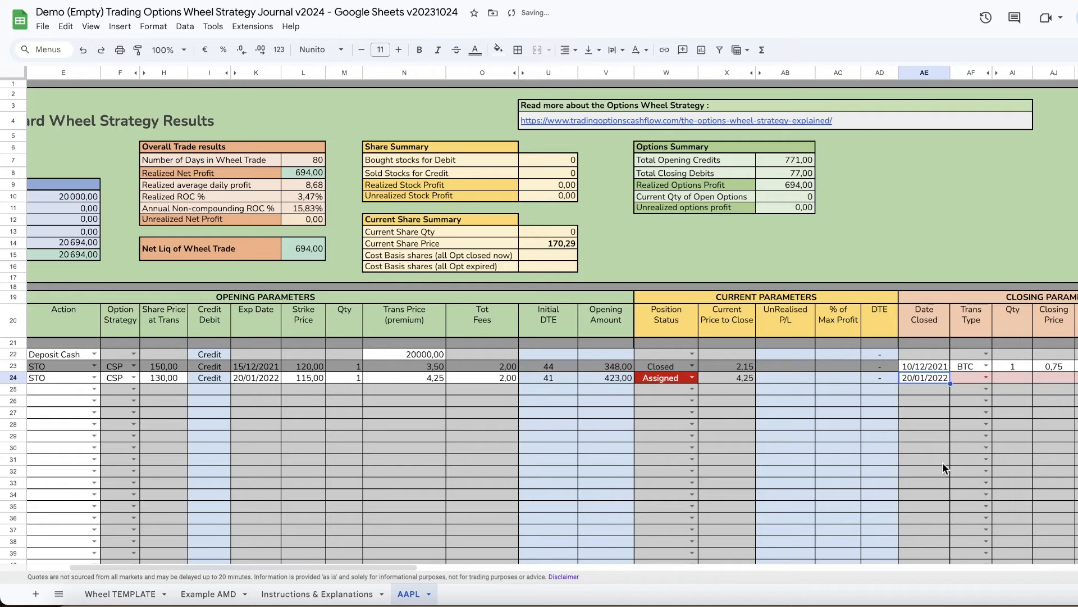
click(986, 377)
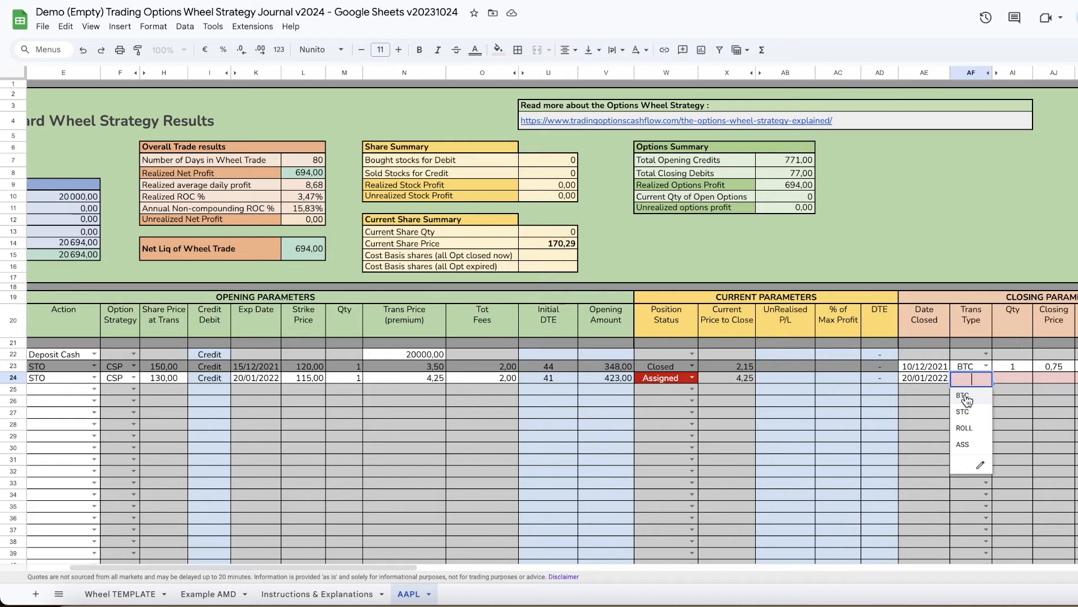
click(965, 444)
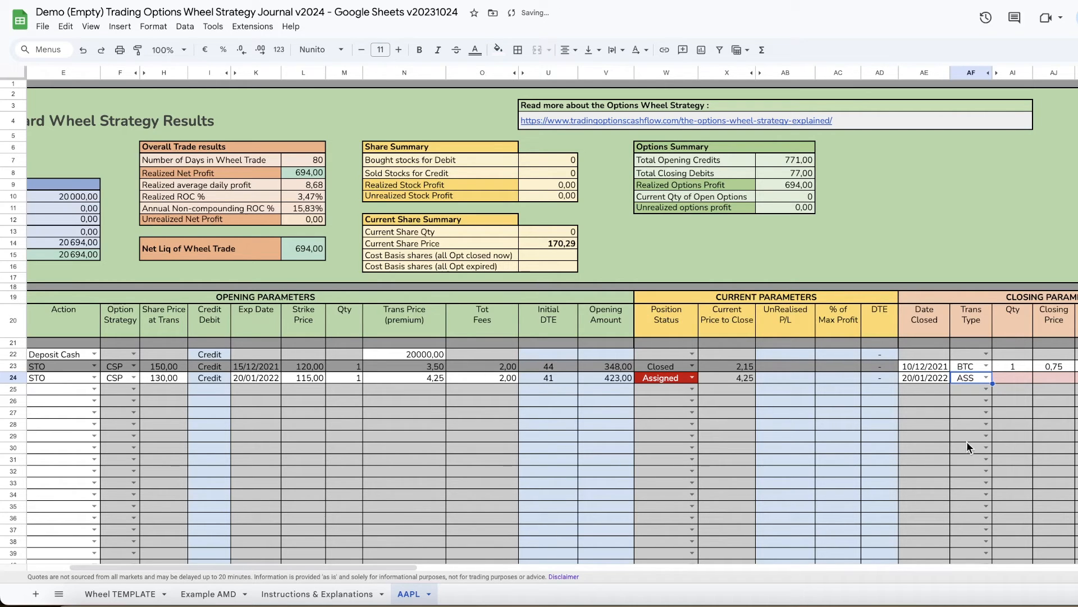
- Enter a closing quantity of 1, a closing price of 0 and a close fee of 0 in row 24
click(1013, 376)
text(1)
key(Tab)
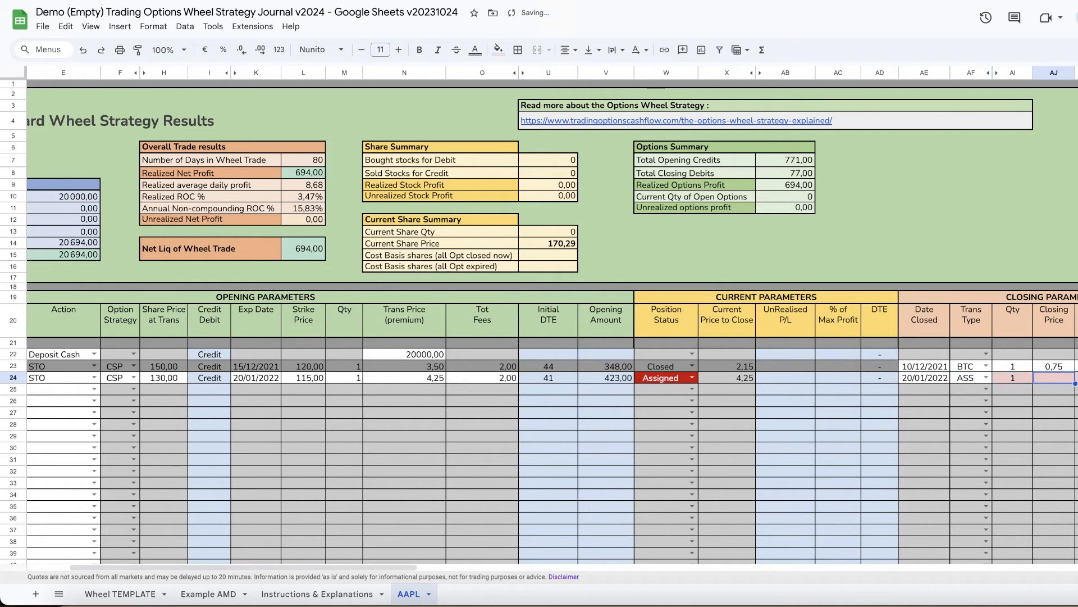
text(0)
key(Tab)
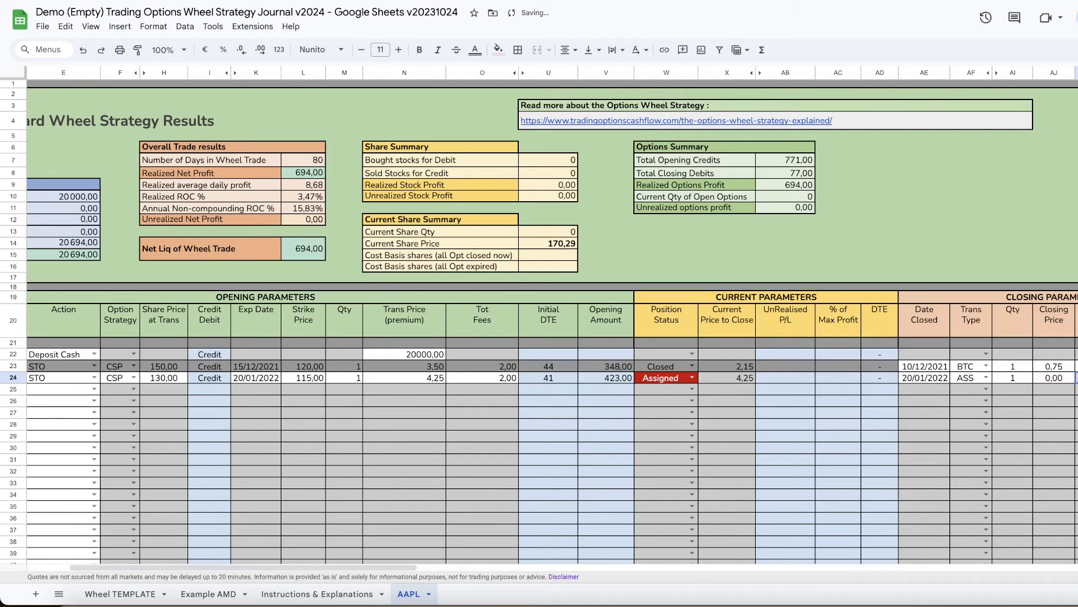
text(0)
key(Tab)
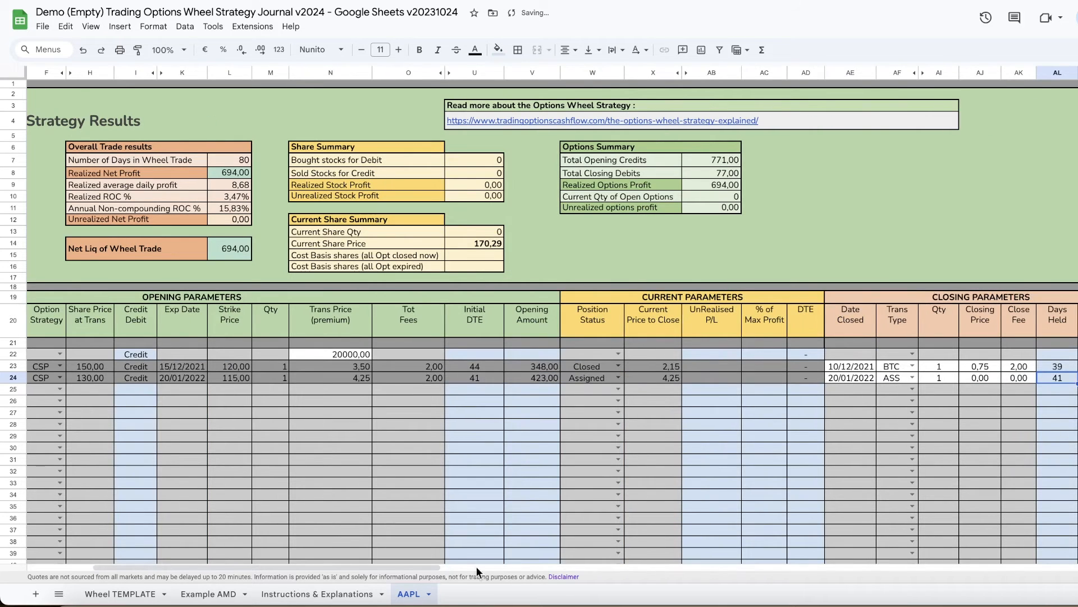
drag(430, 566, 504, 567)
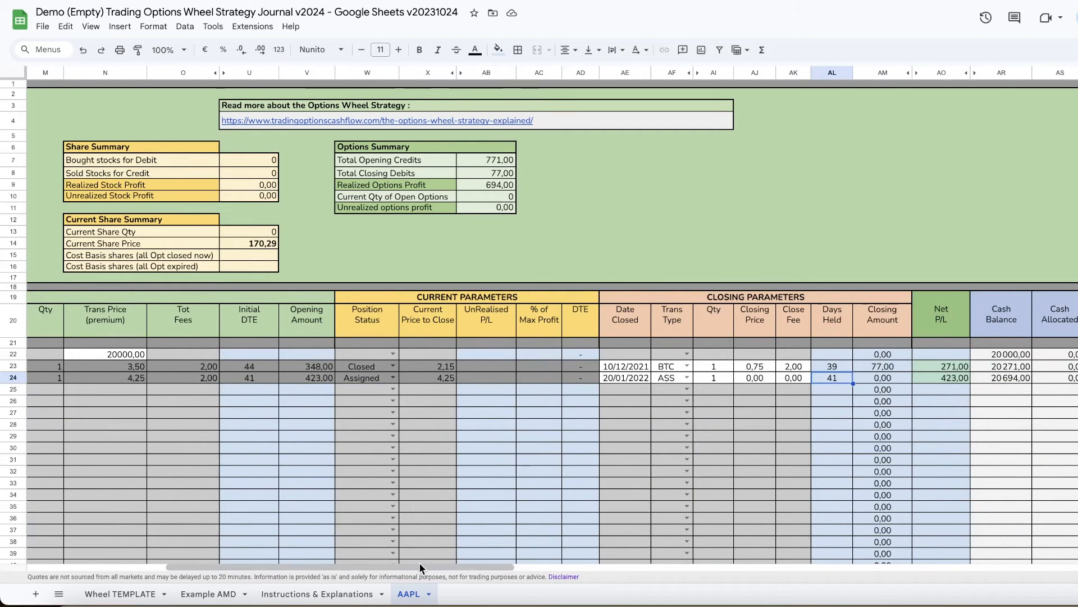
drag(430, 565, 448, 564)
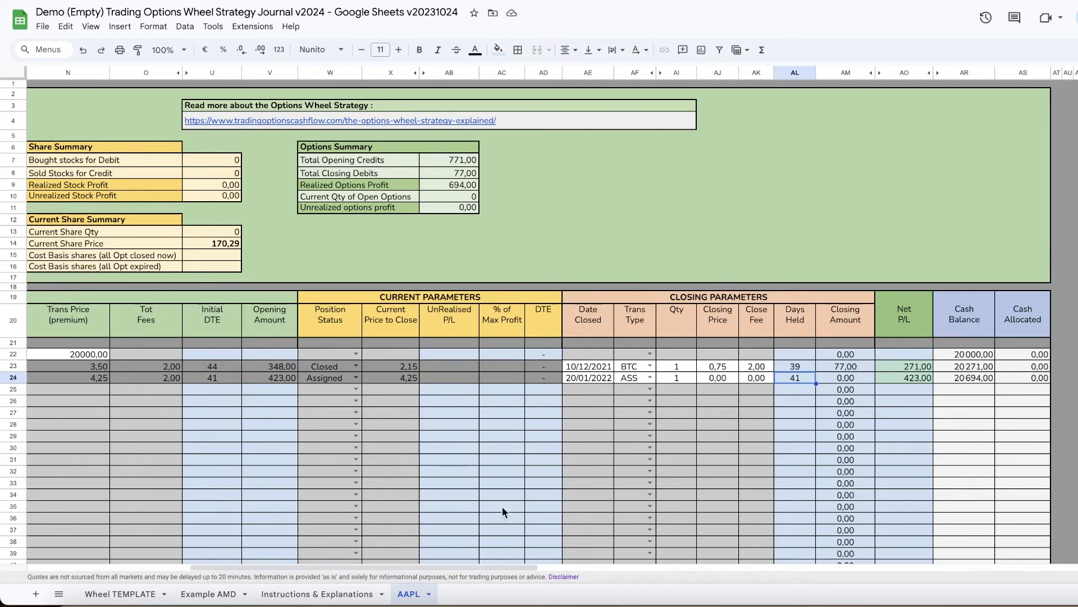
- Add a Buy shares transaction in row 25 with 20/01/2022 as both the log entry date and the initial opening date
drag(503, 565, 282, 561)
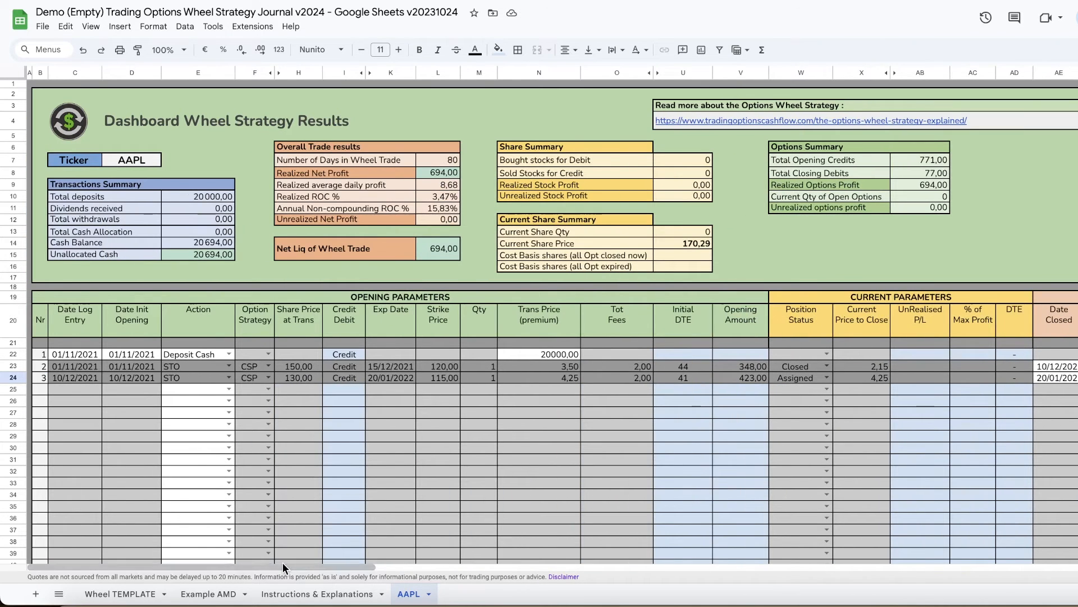
click(229, 389)
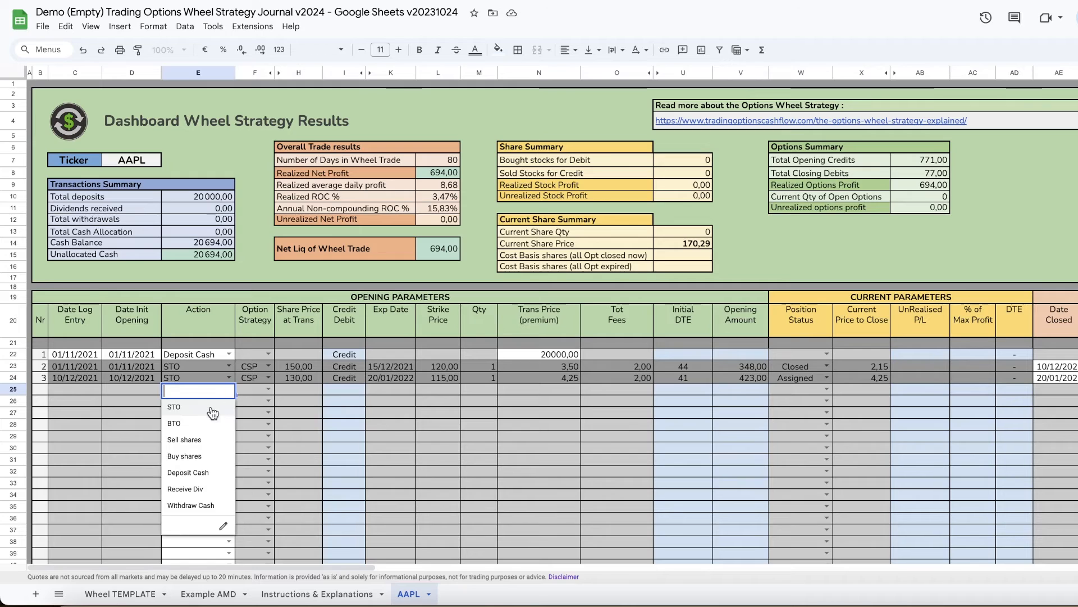
click(191, 456)
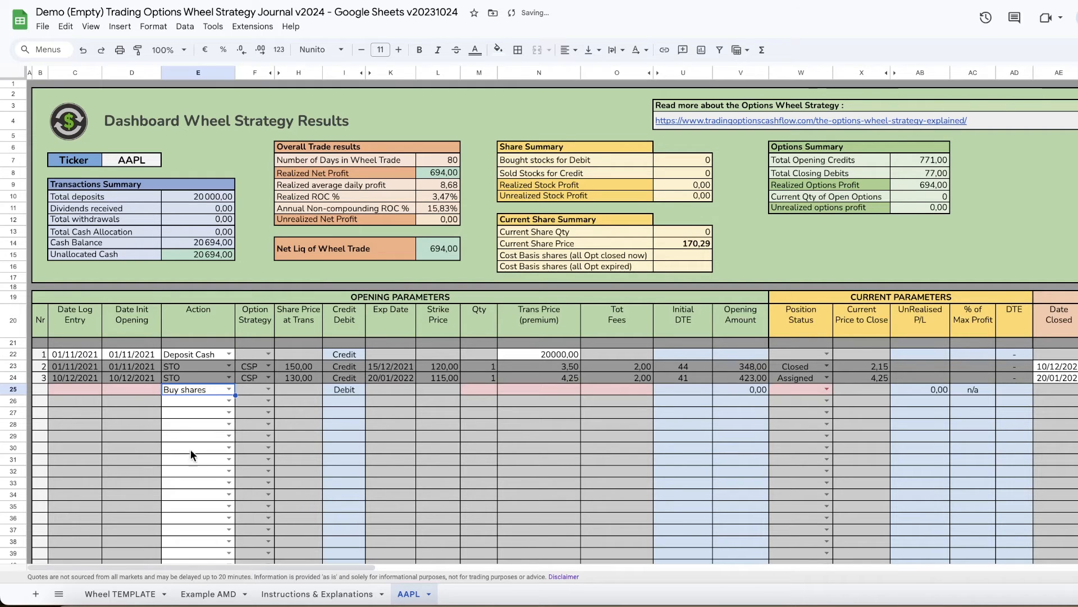
double_click(69, 387)
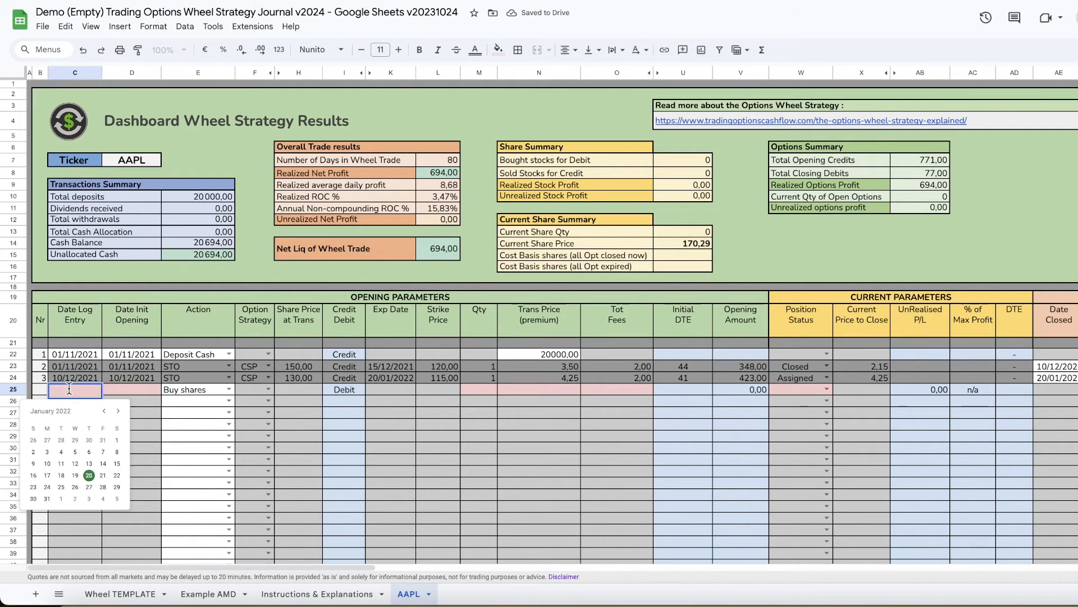
click(89, 475)
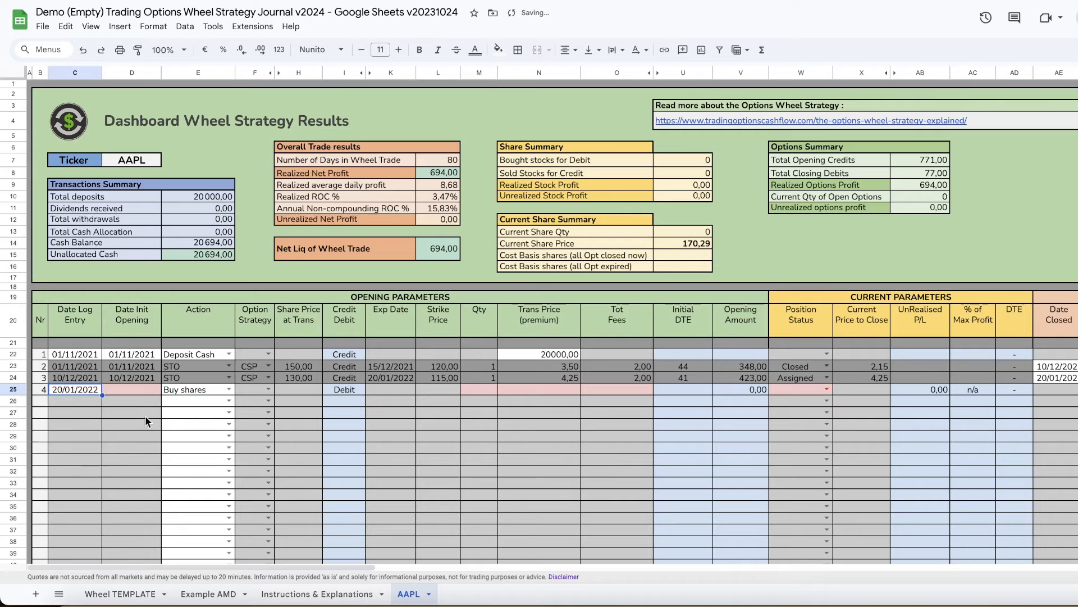
double_click(135, 388)
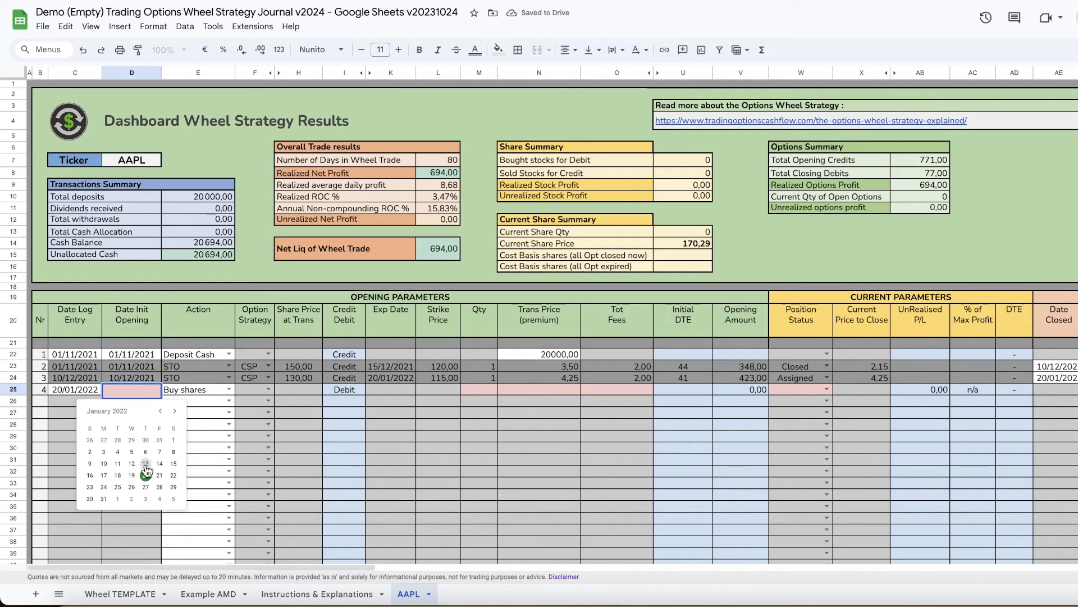
click(145, 475)
- Enter a quantity of 100 and a transaction price of 115 for the share purchase in row 25
click(499, 389)
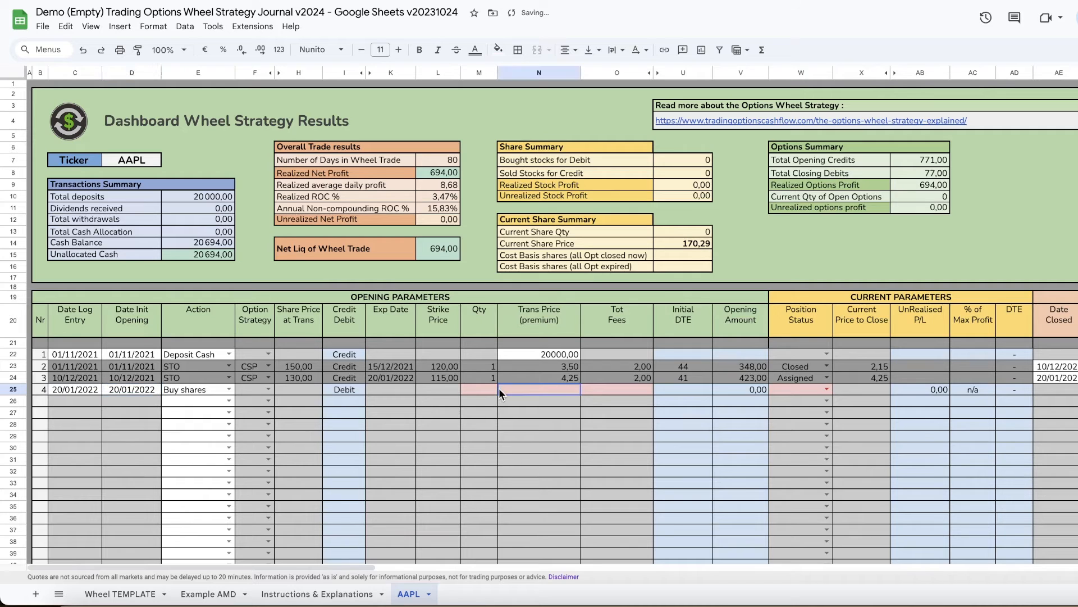
click(482, 389)
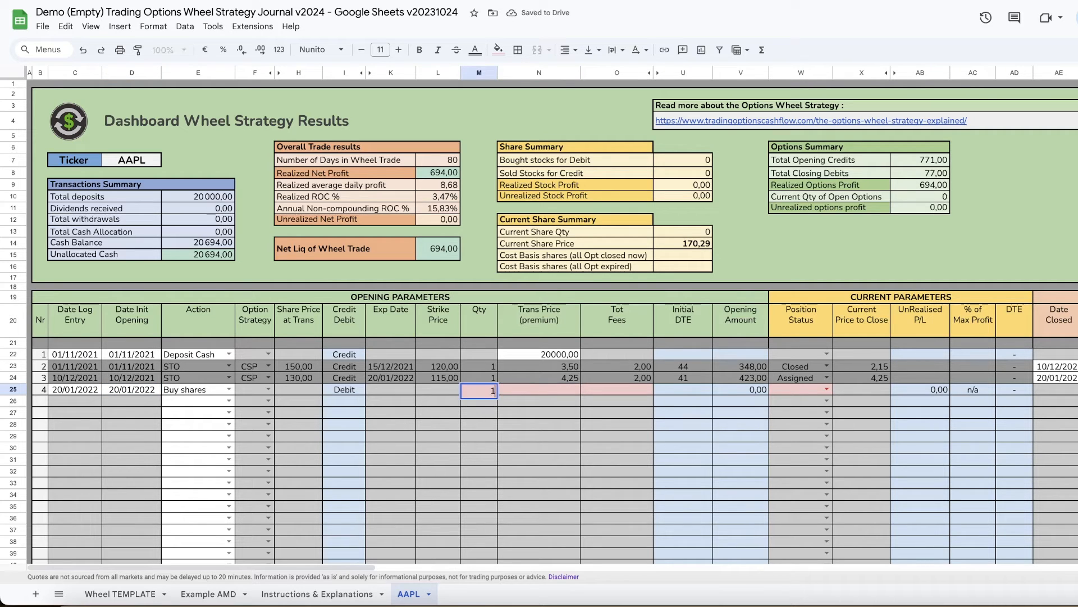
text(100)
key(Tab)
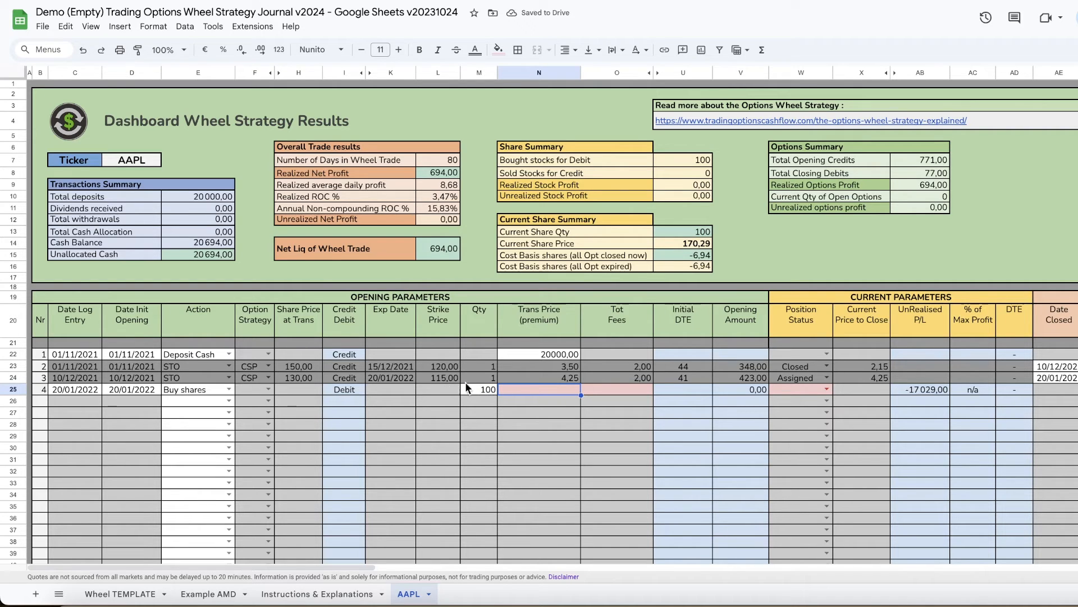
text(1)
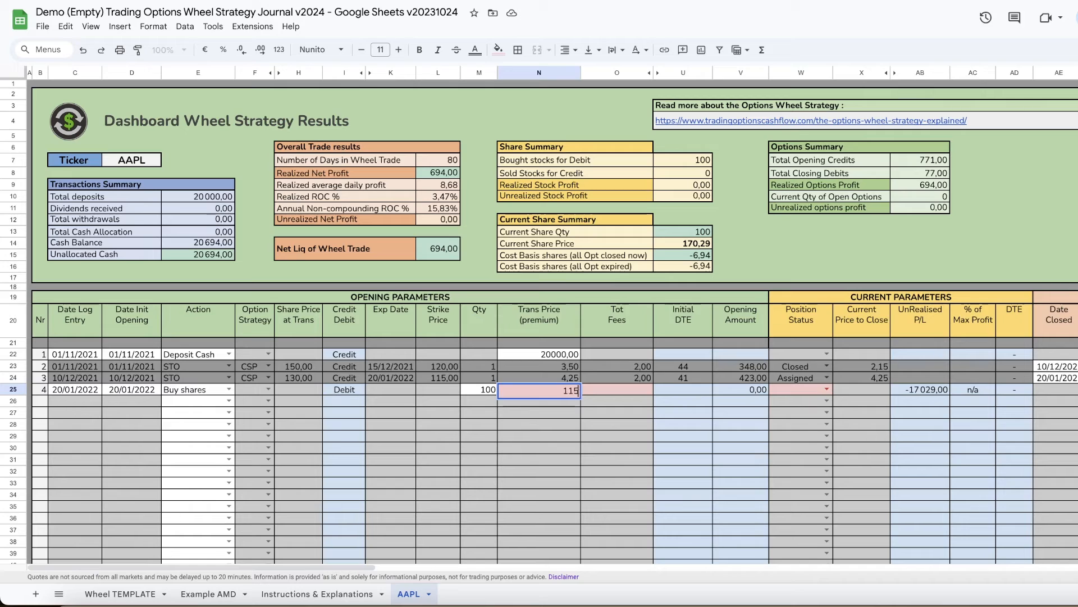
text(15)
key(Tab)
- Enter total fees of 4,95 and set the position status to Open for the share purchase in row 25
text(4)
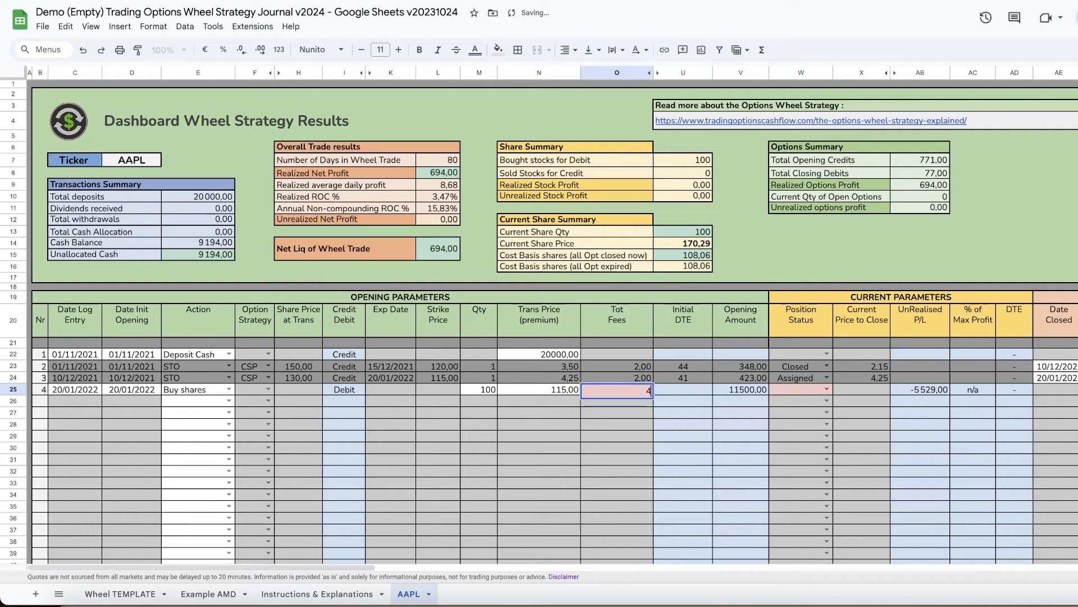
text(,95)
key(Tab)
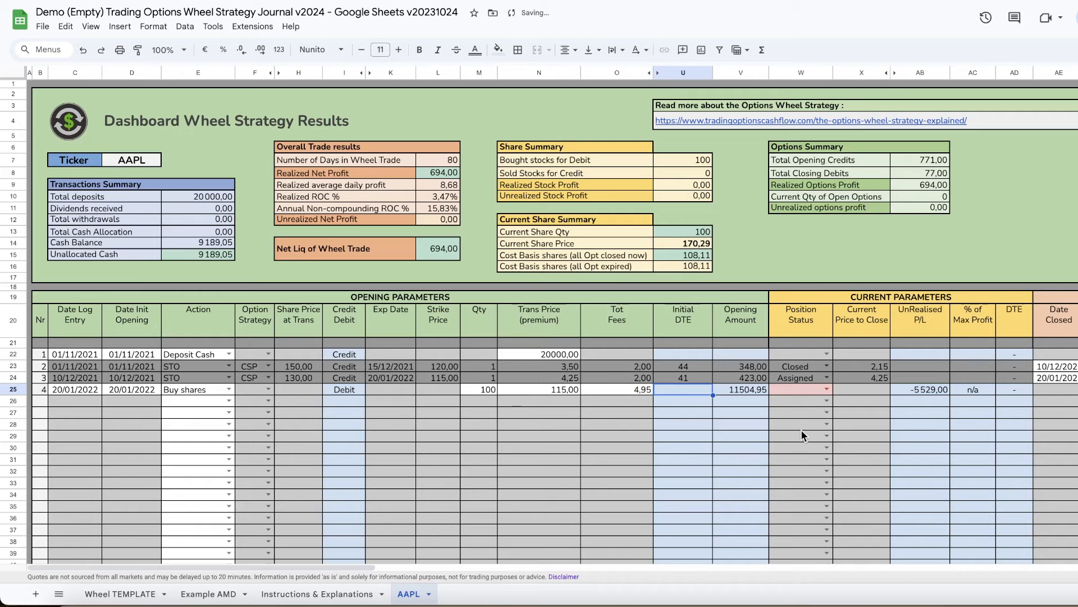
click(824, 387)
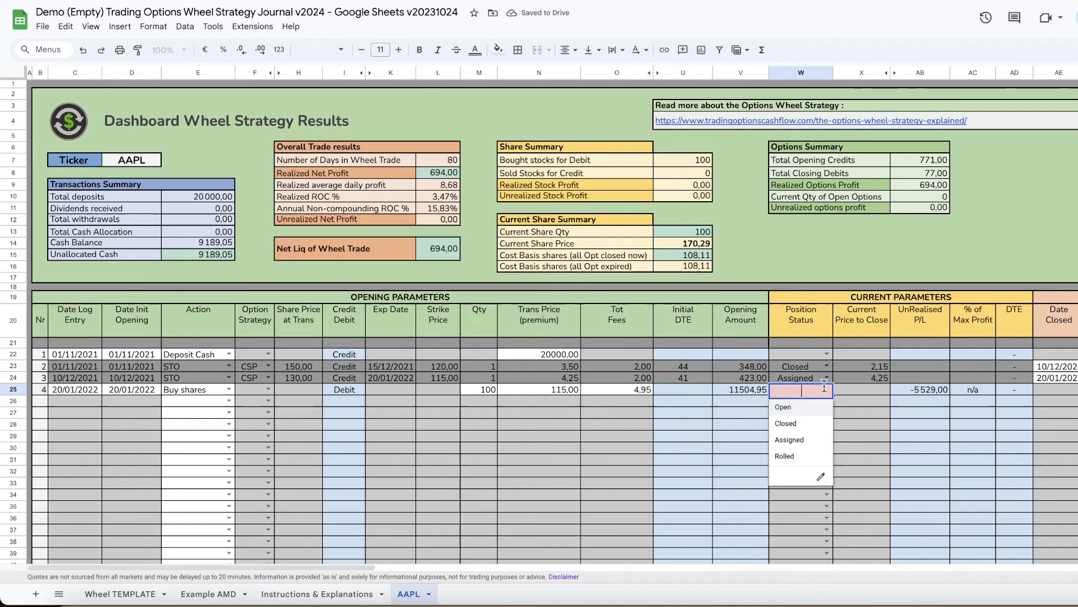
click(798, 409)
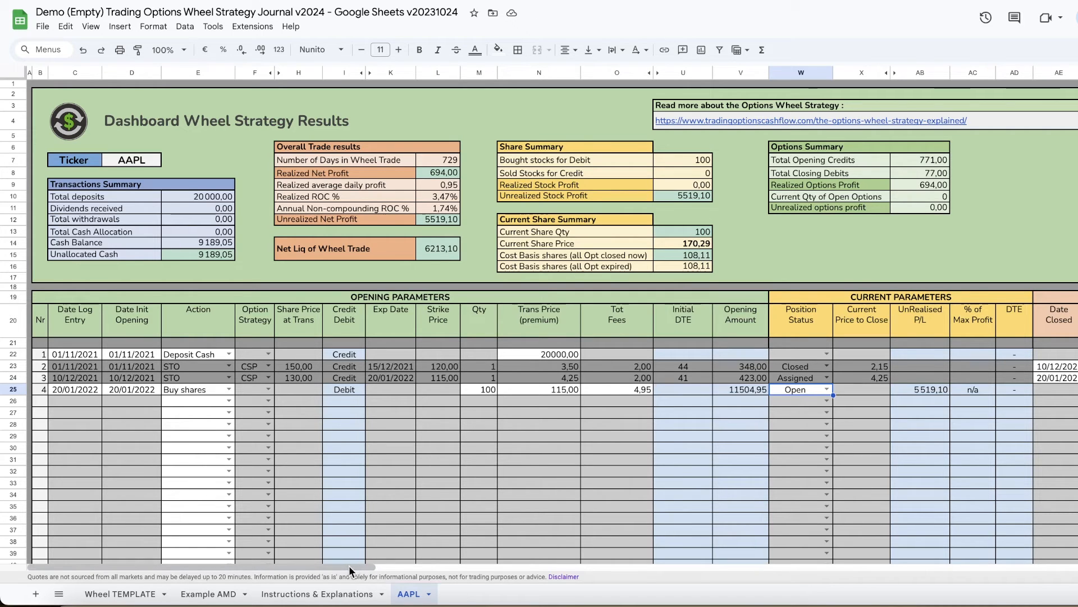
mouse_move(349, 567)
mouse_down()
mouse_move(382, 570)
mouse_move(340, 571)
mouse_up()
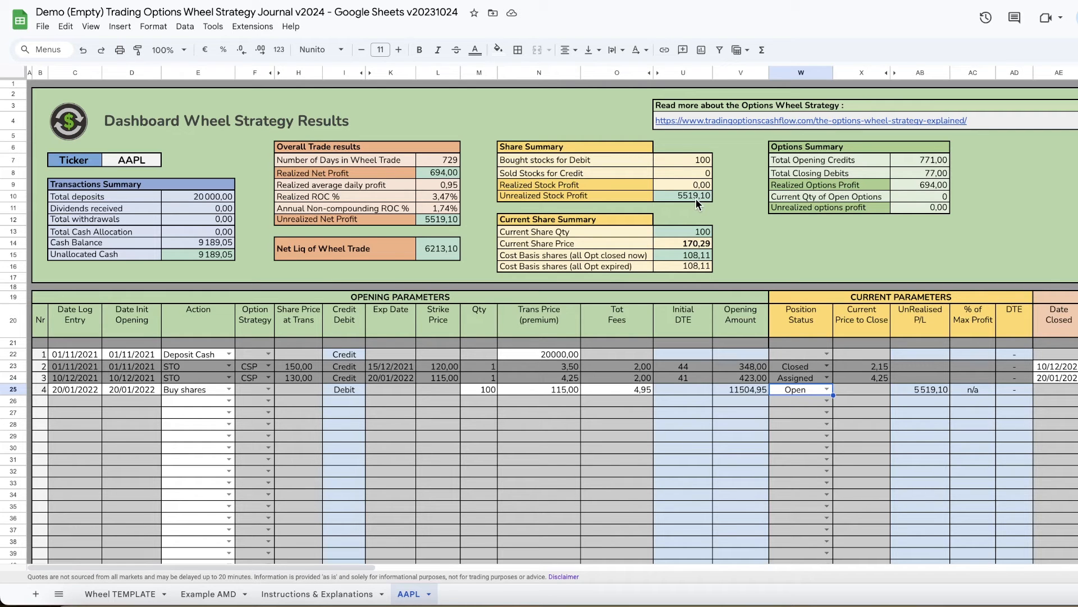
- Add an STO transaction with the CC option strategy in row 26
mouse_move(365, 564)
mouse_down()
mouse_move(520, 574)
mouse_move(346, 562)
mouse_up()
click(228, 400)
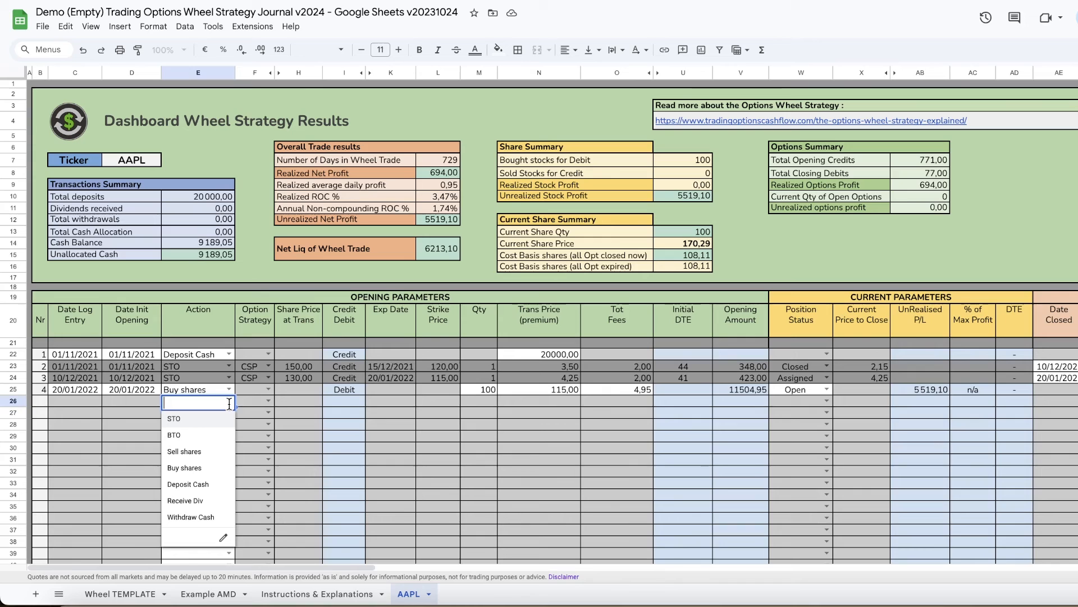
click(189, 422)
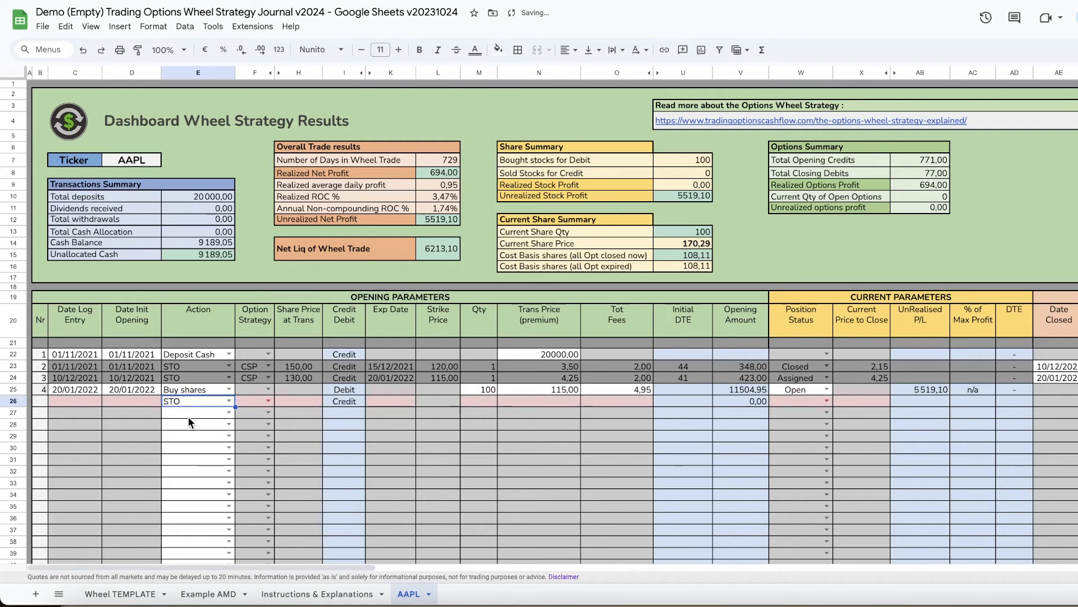
click(270, 401)
click(248, 471)
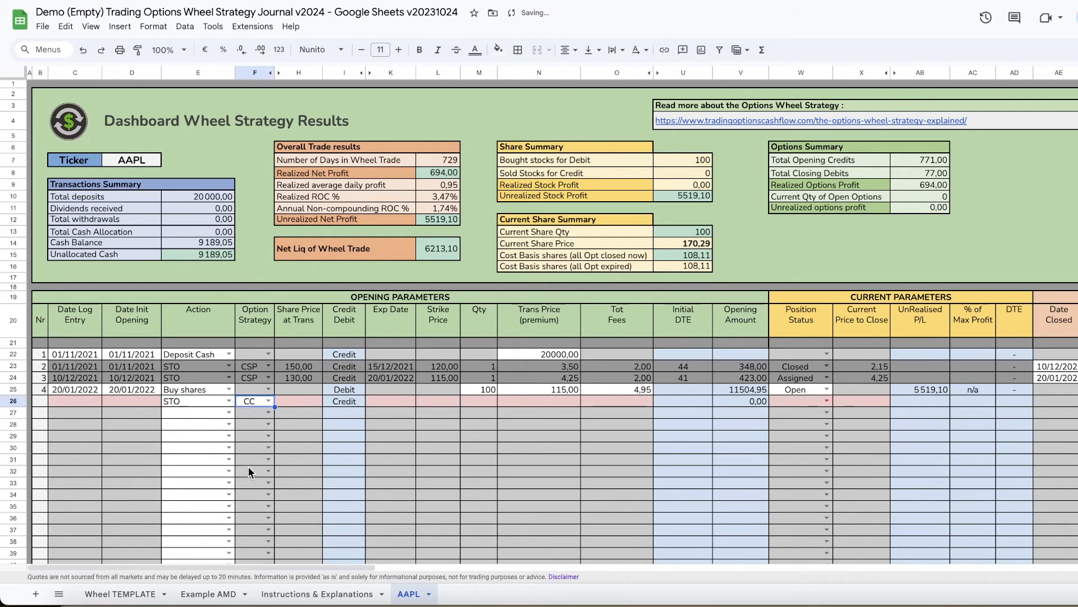
- Enter 20/01/2022 as both the log entry date and the initial opening date of the covered call in row 26
double_click(71, 398)
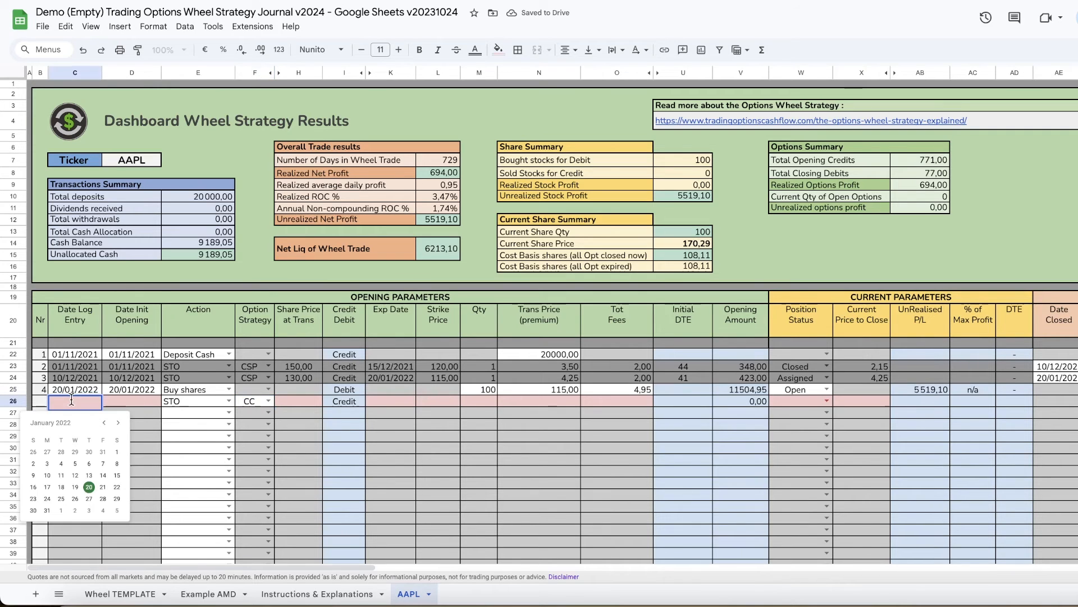
click(89, 485)
click(128, 400)
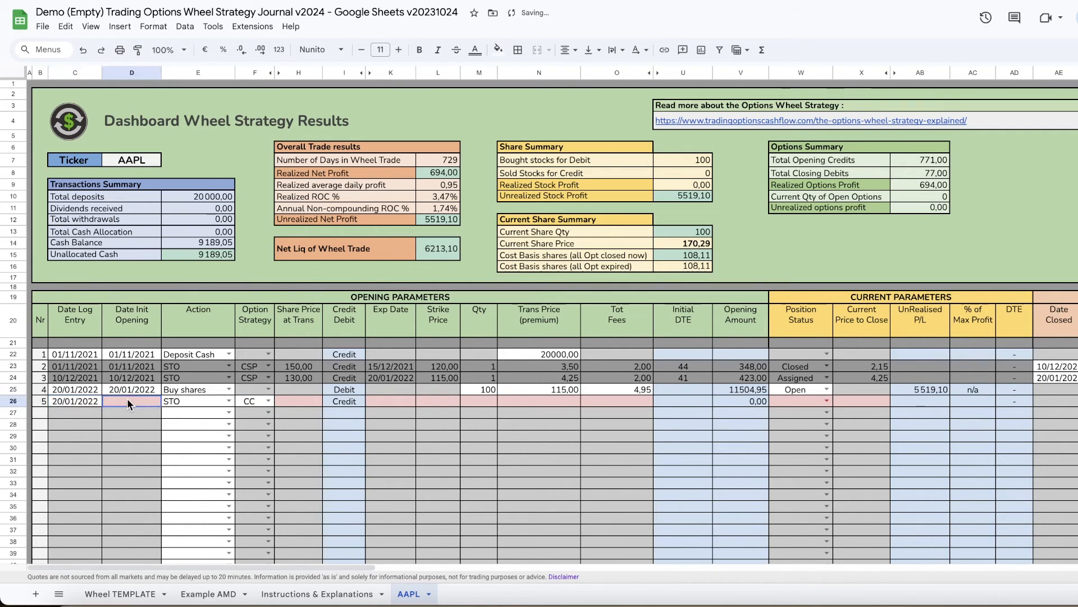
double_click(125, 399)
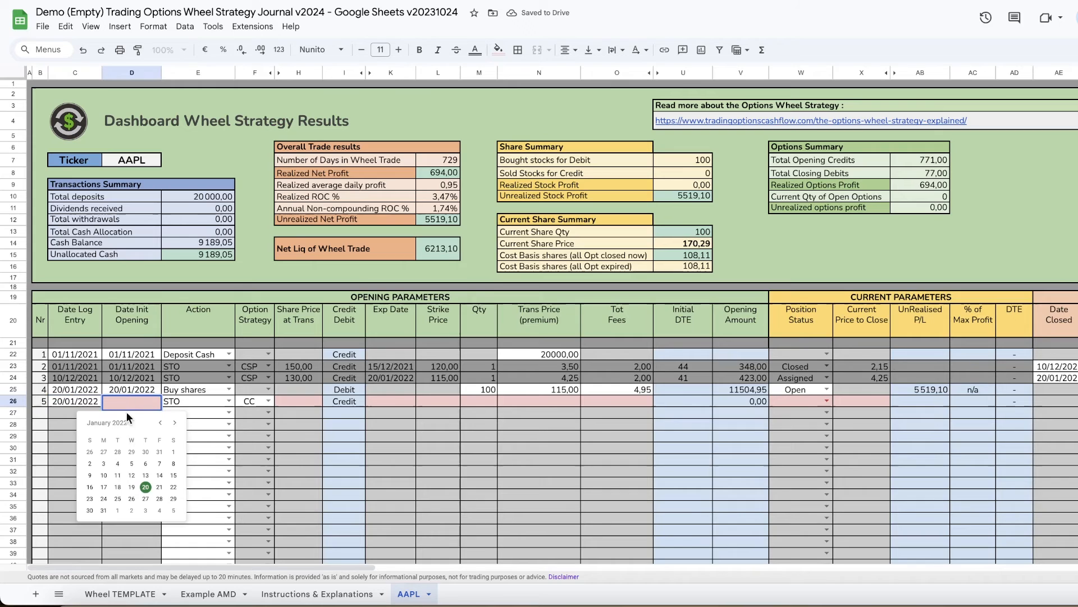
click(145, 487)
- Enter a share price at transaction of 110 and an expiration date of 15/03/2022 for the covered call
double_click(312, 400)
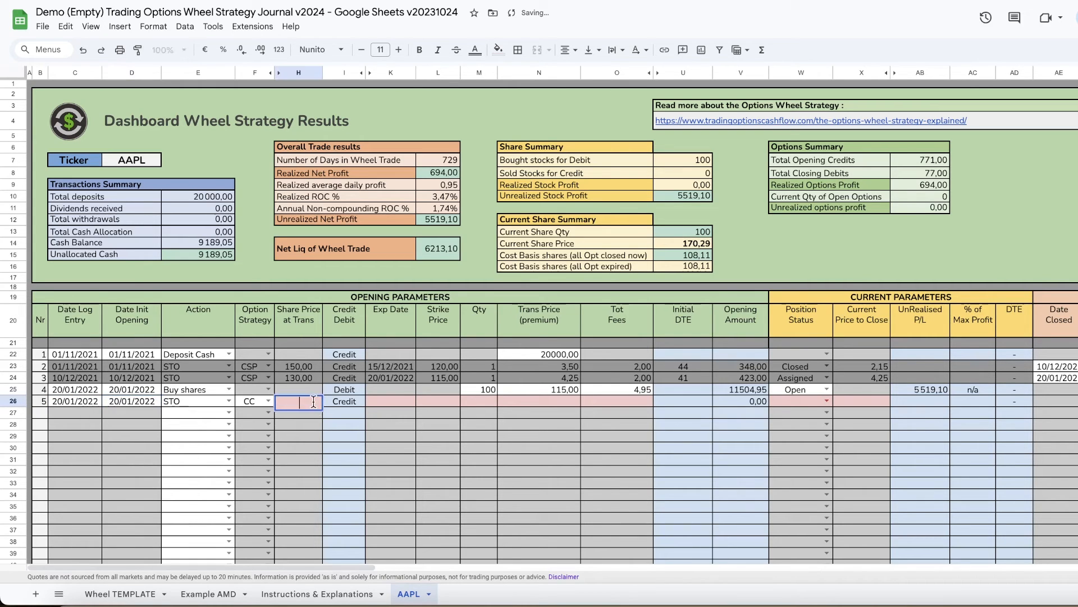
text(110)
double_click(383, 400)
click(434, 424)
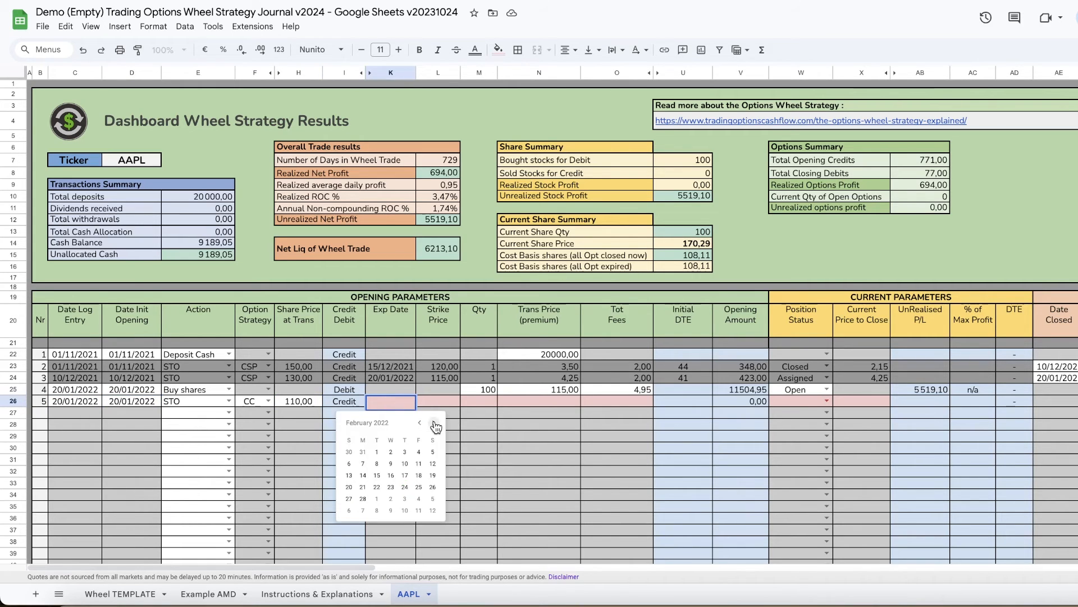
click(436, 424)
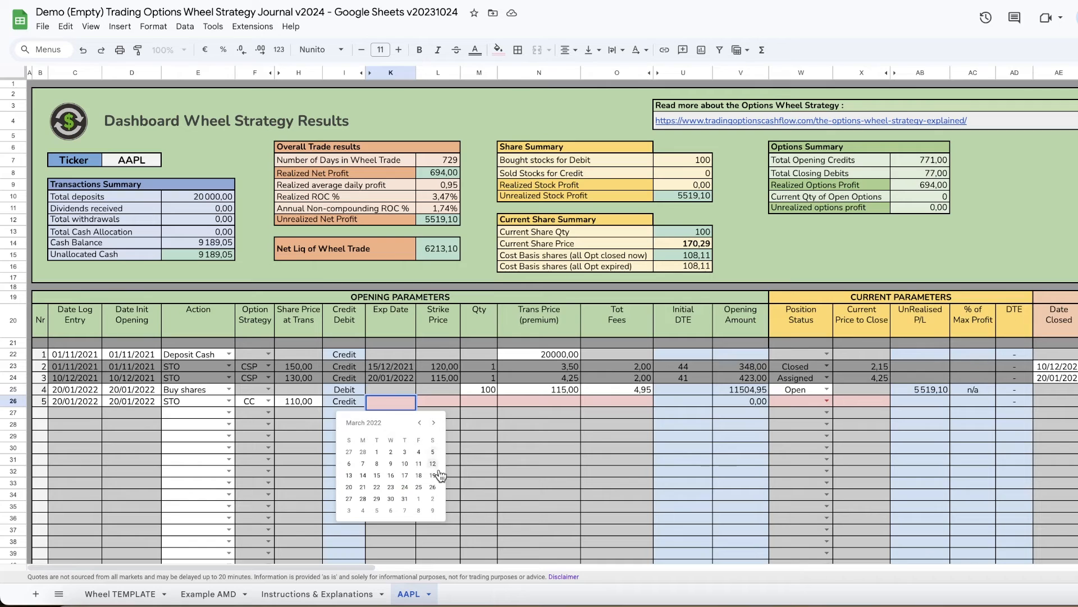
click(377, 475)
- Enter a strike price of 130, a quantity of 1 and a premium of 2,65 for the covered call in row 26
click(439, 400)
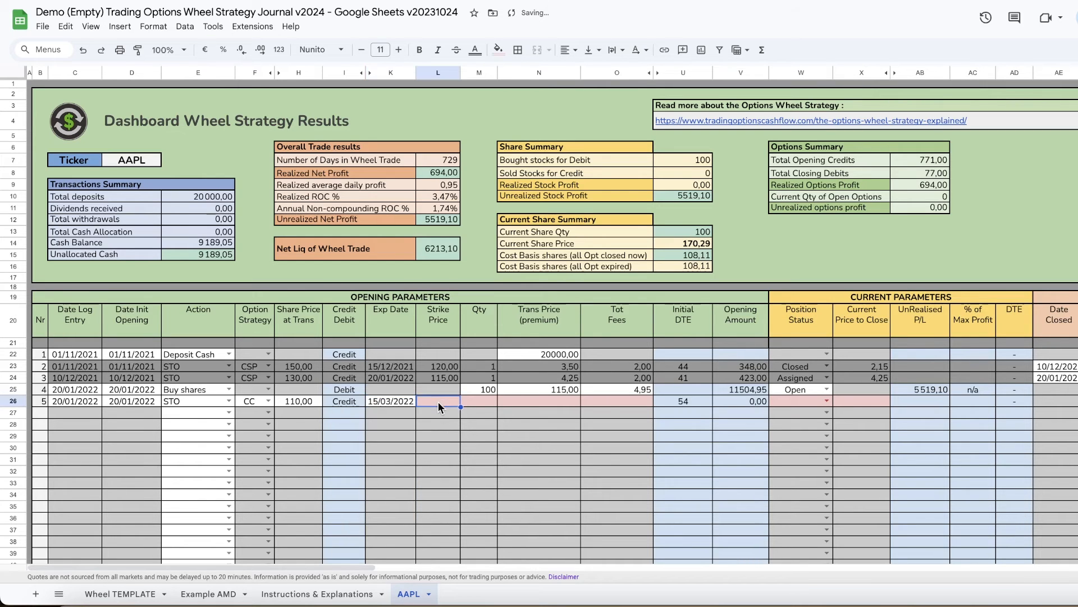
text(130)
key(Tab)
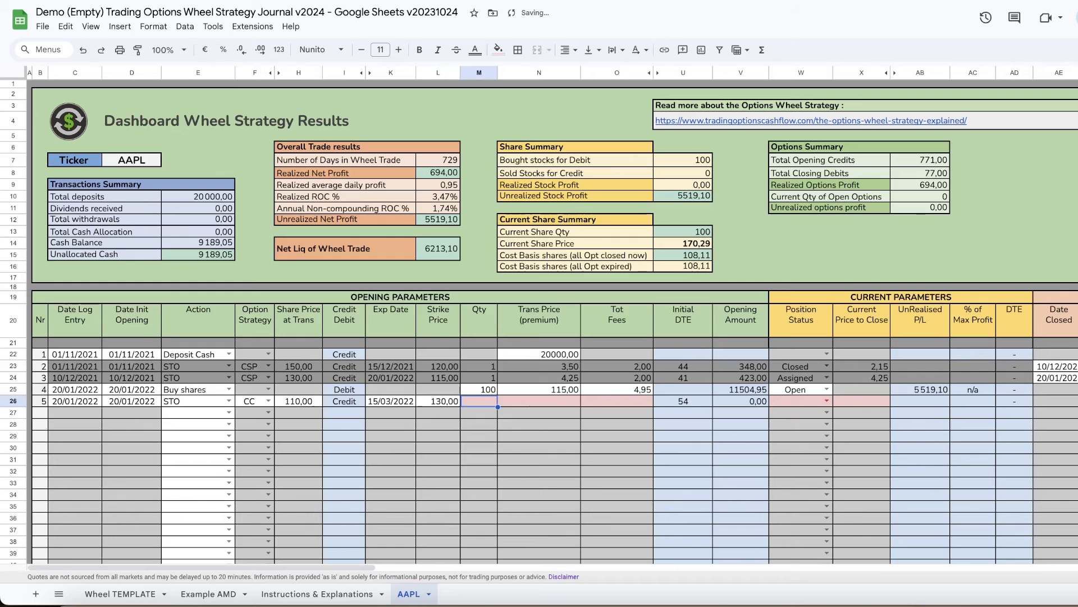
text(1)
click(544, 401)
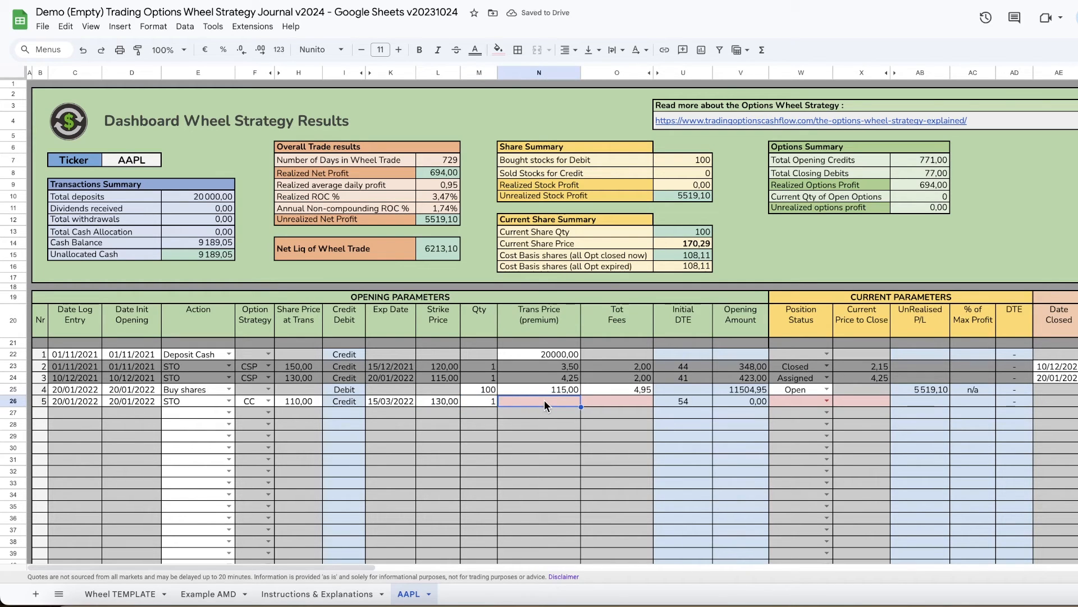
text(2,65)
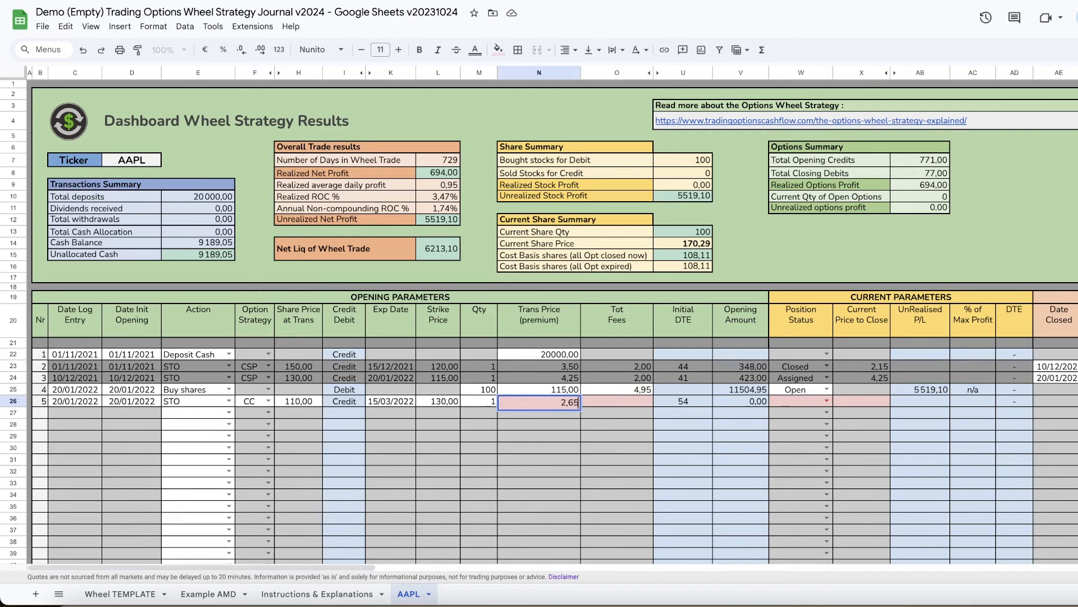
key(Tab)
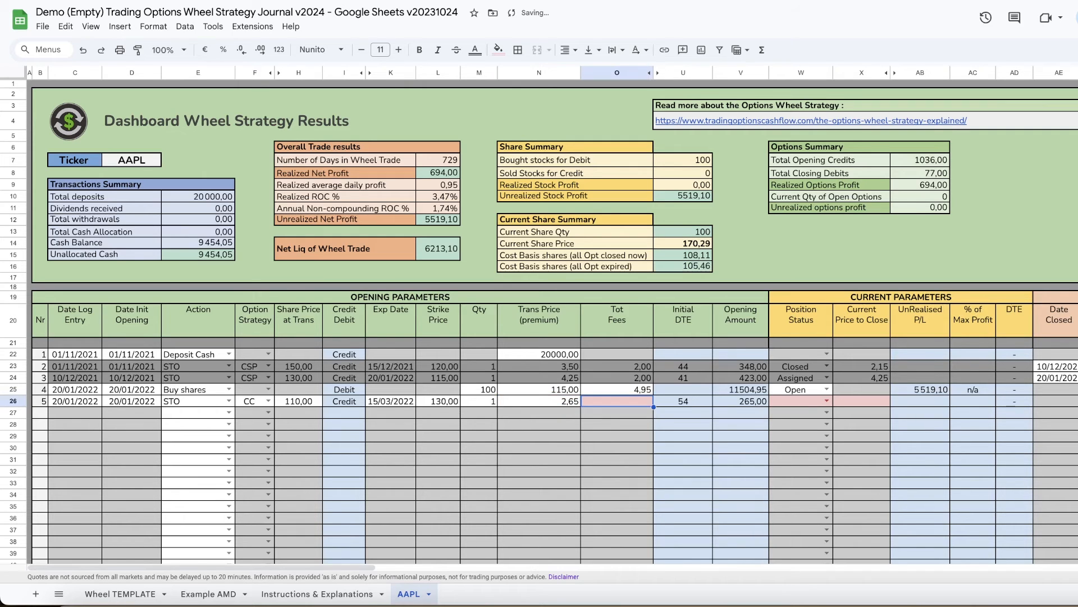
- Enter total fees of 2 and set the position status to Open for the covered call in row 26
text(2)
key(Tab)
key(Tab)
key(Tab)
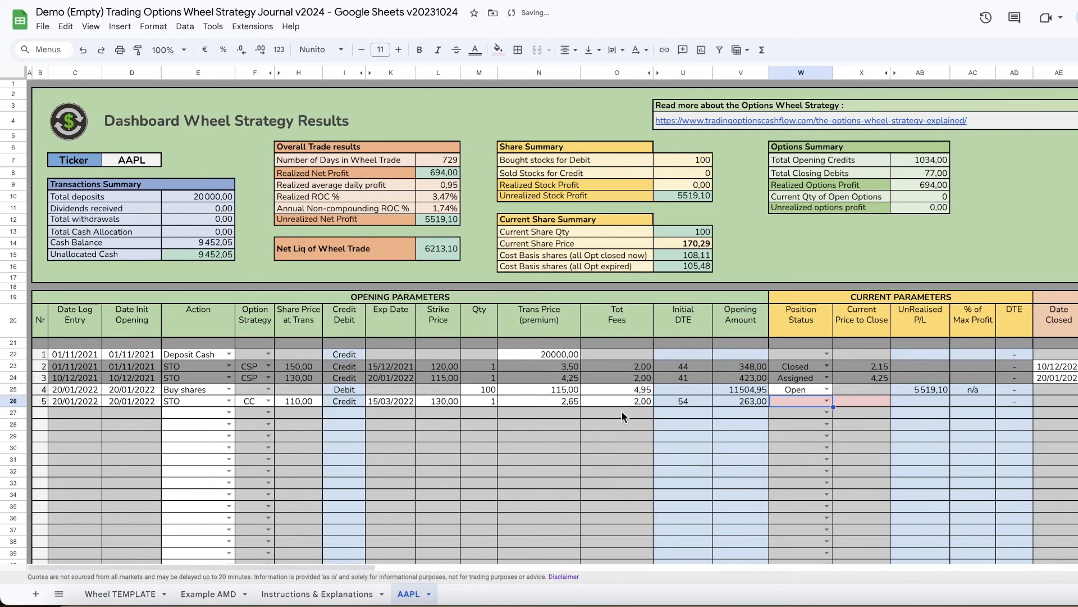
click(827, 400)
click(784, 418)
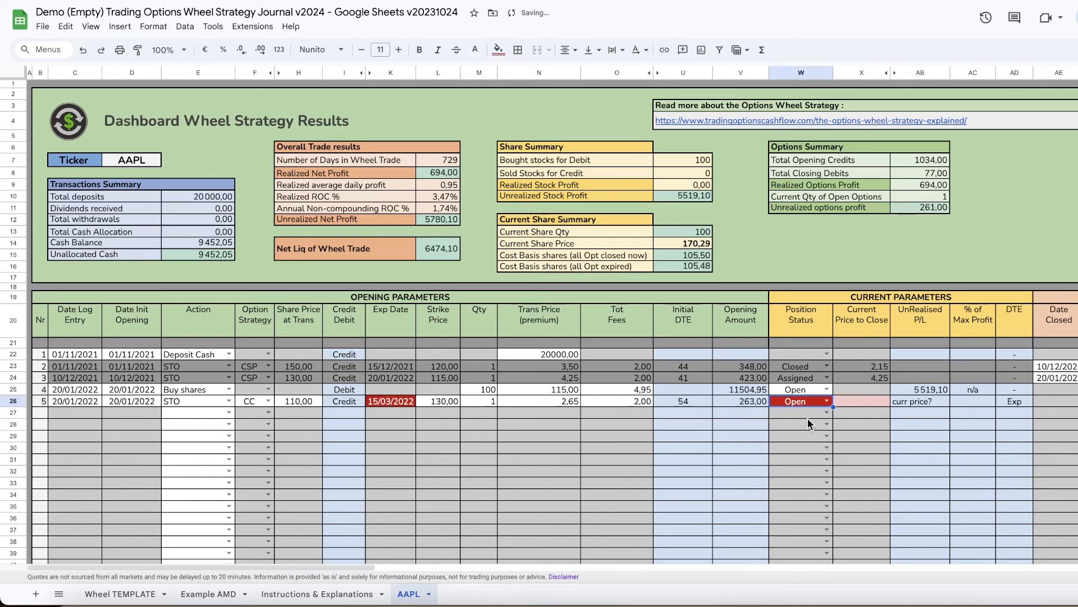
- Enter 2,65 as the current price to close of the covered call in row 26
click(864, 402)
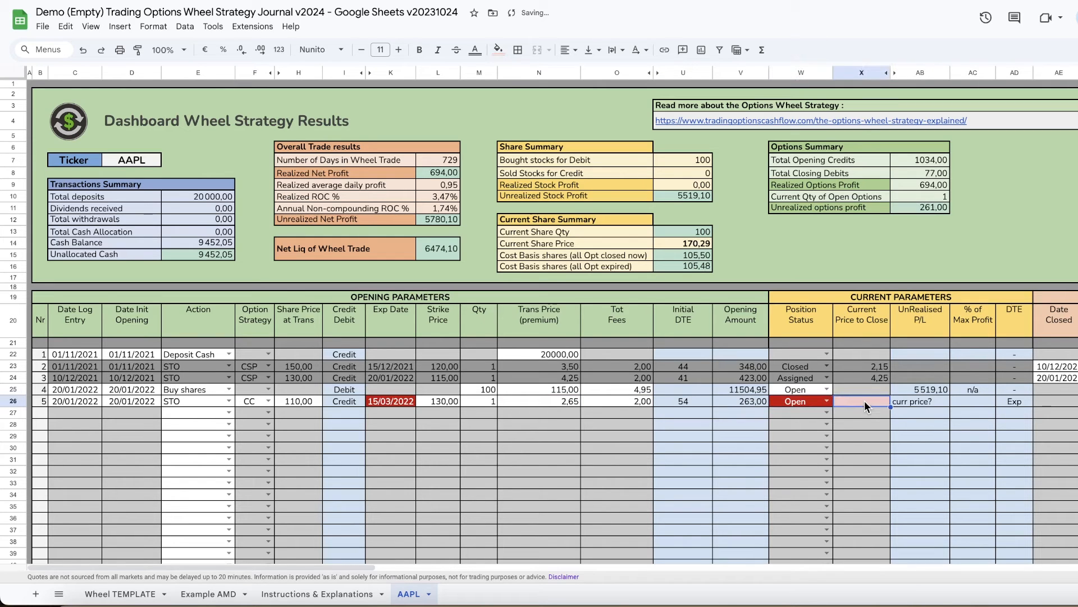
text(2,65)
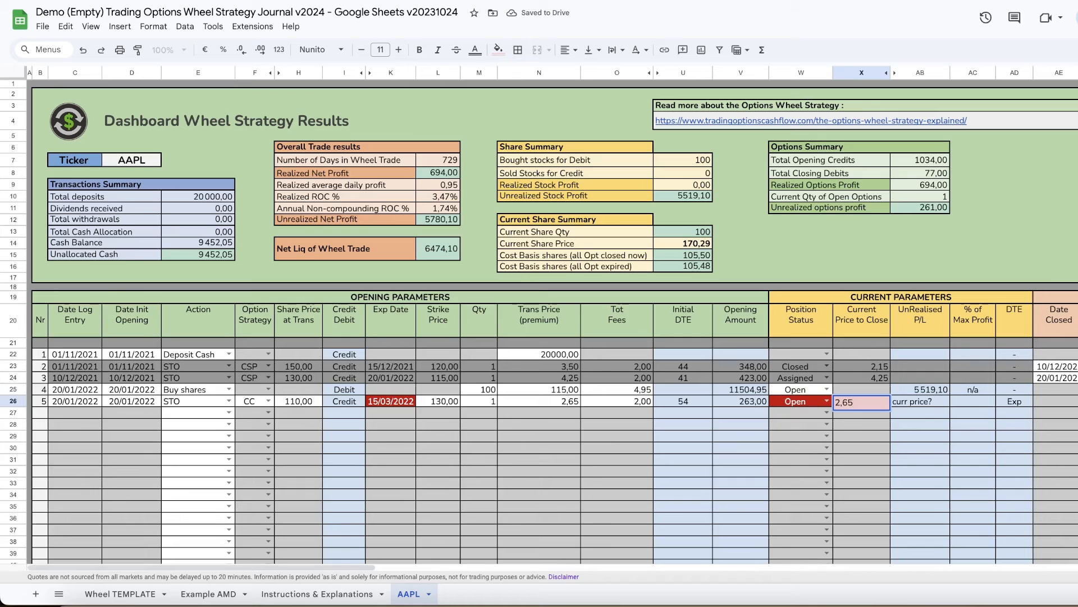
key(Tab)
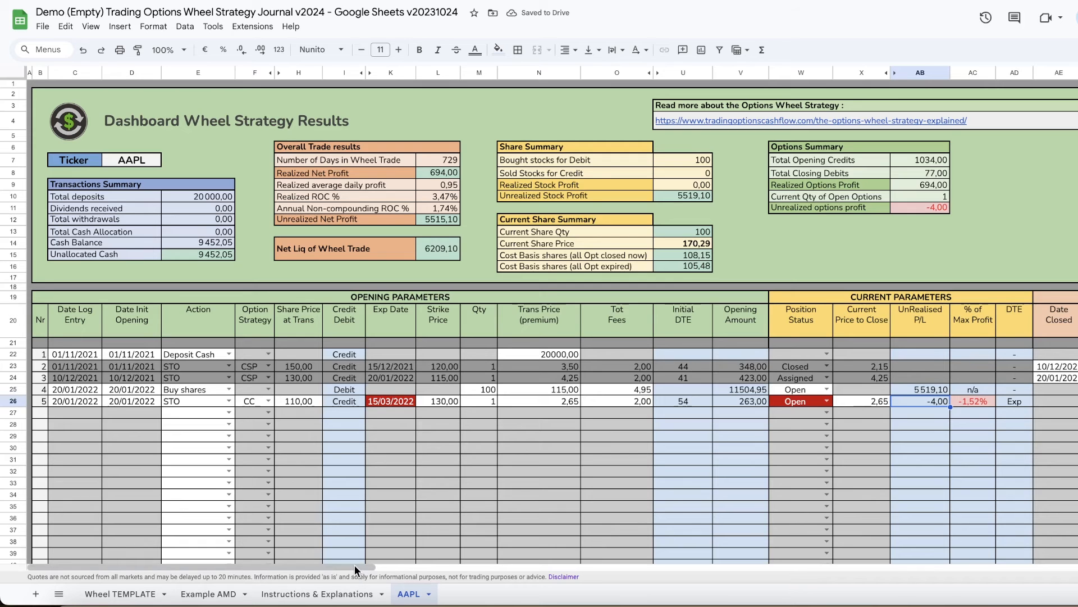
- Change the covered call's current price to close to 1
drag(355, 565, 386, 565)
key(Left)
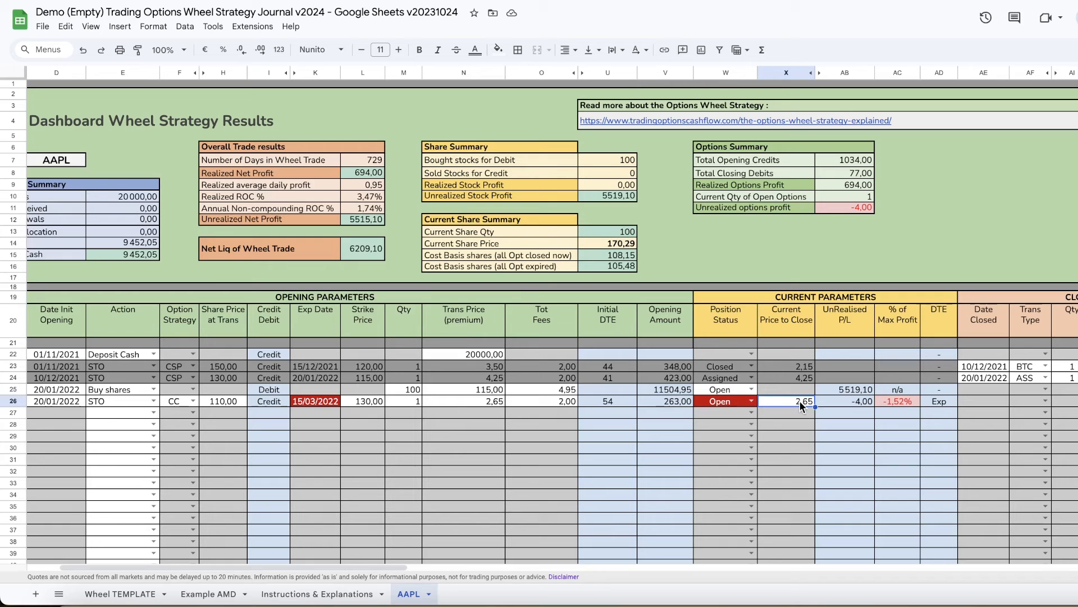
text(1)
key(Return)
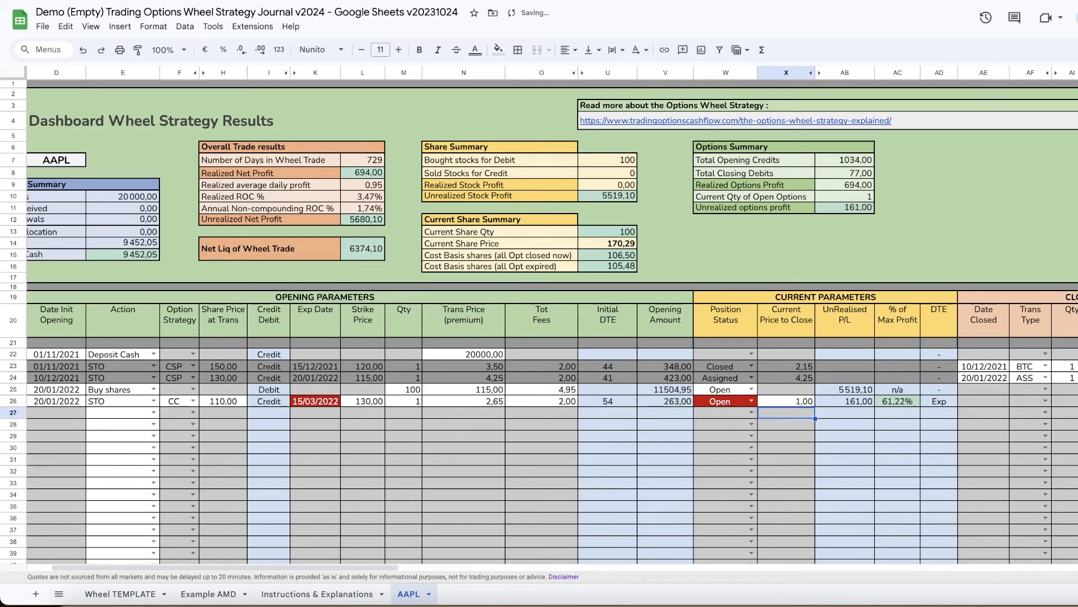
- Set the current price to close of the covered call in row 26 to 1,95
click(797, 398)
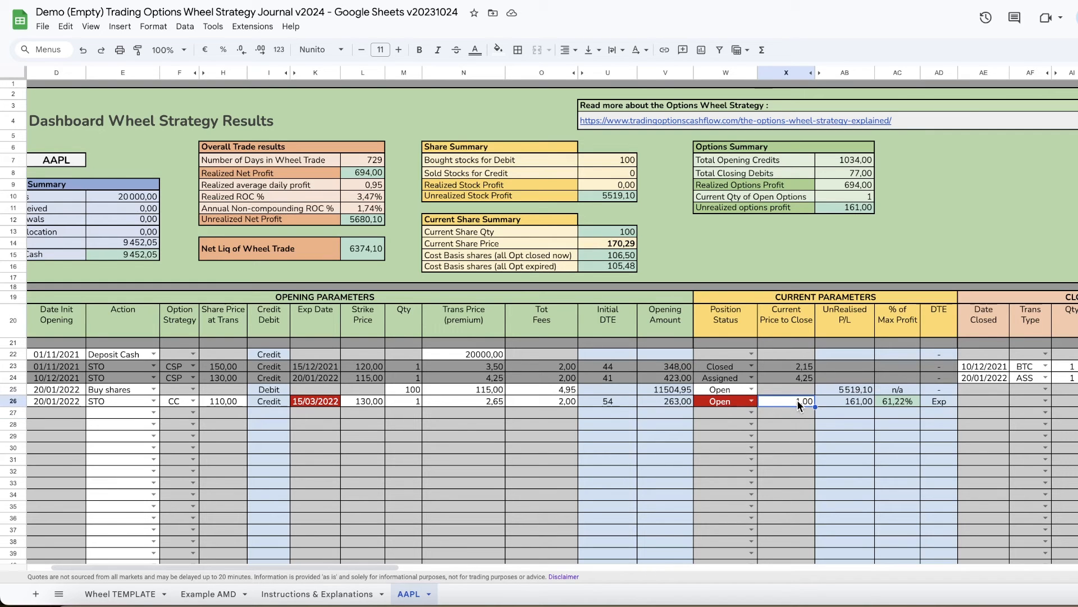
text(1,95)
key(Tab)
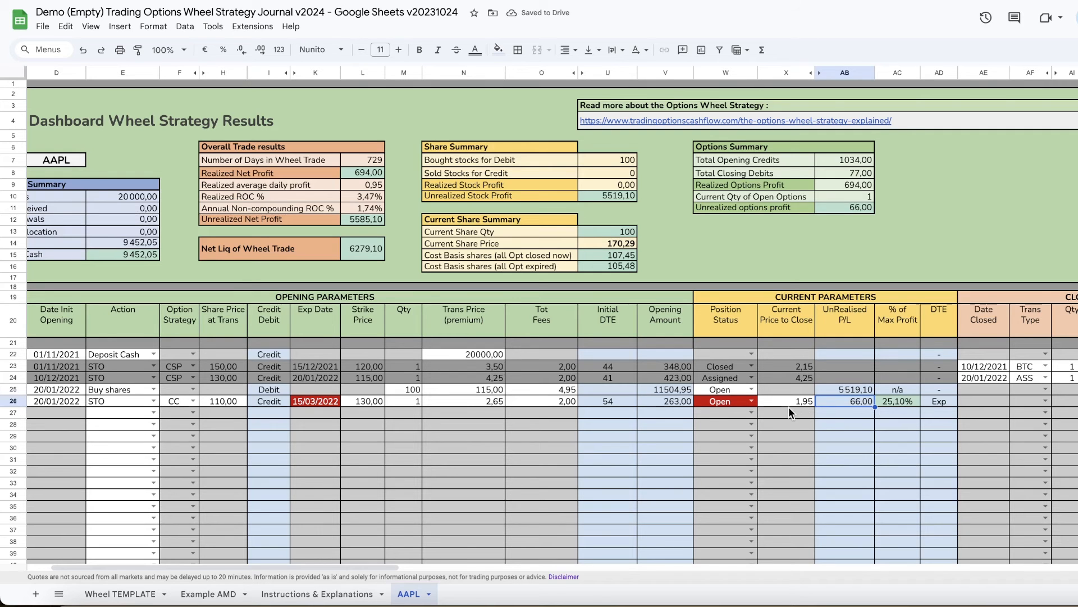
- Add a Receive Div transaction in row 27 with 15/02/2022 as both the log entry date and the initial opening date
drag(392, 564, 356, 566)
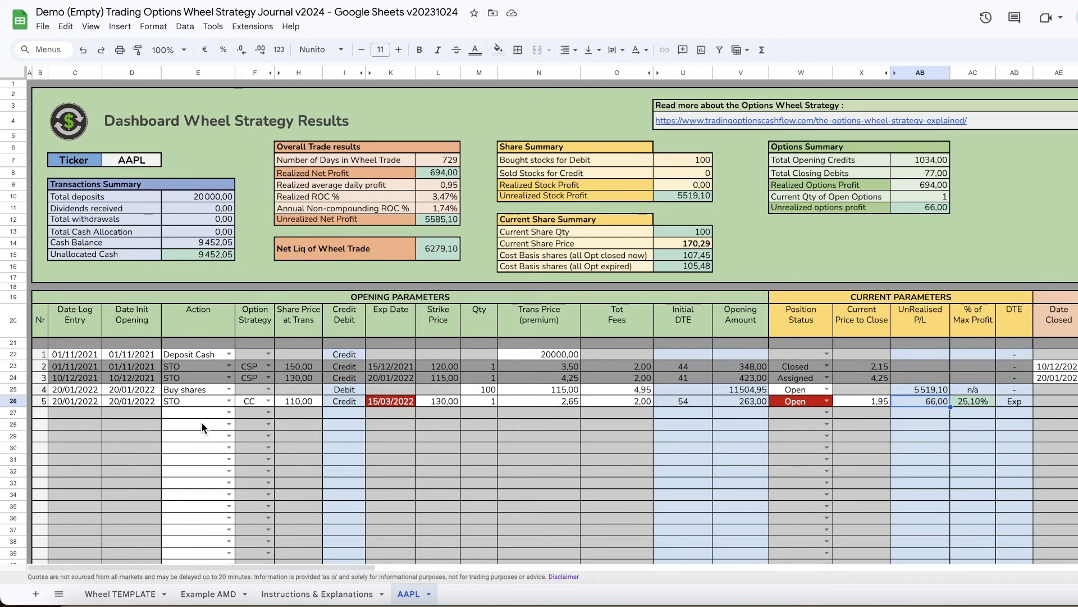
click(228, 413)
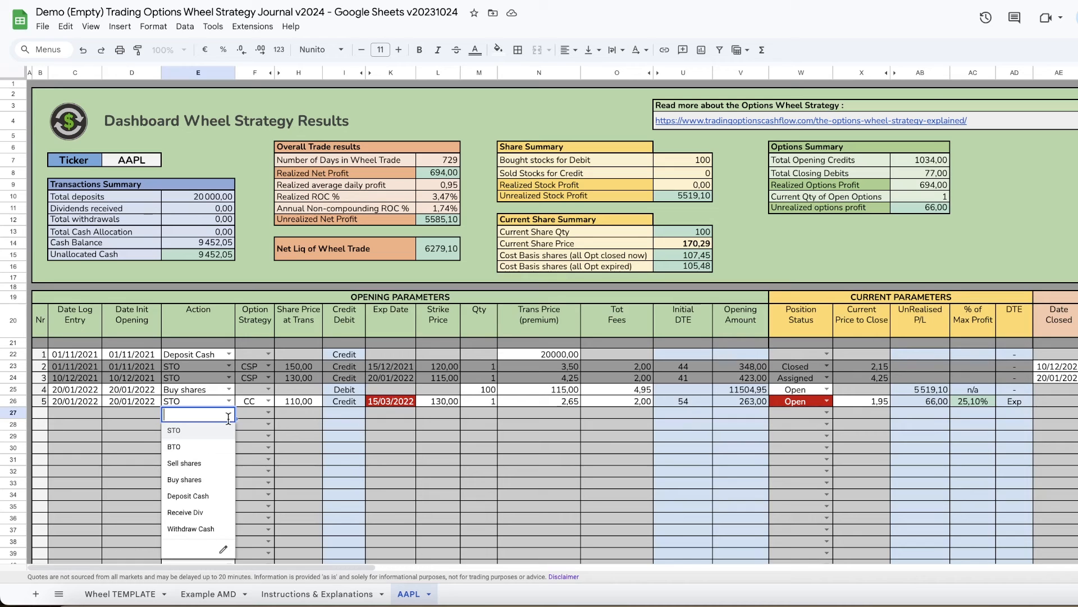
click(177, 513)
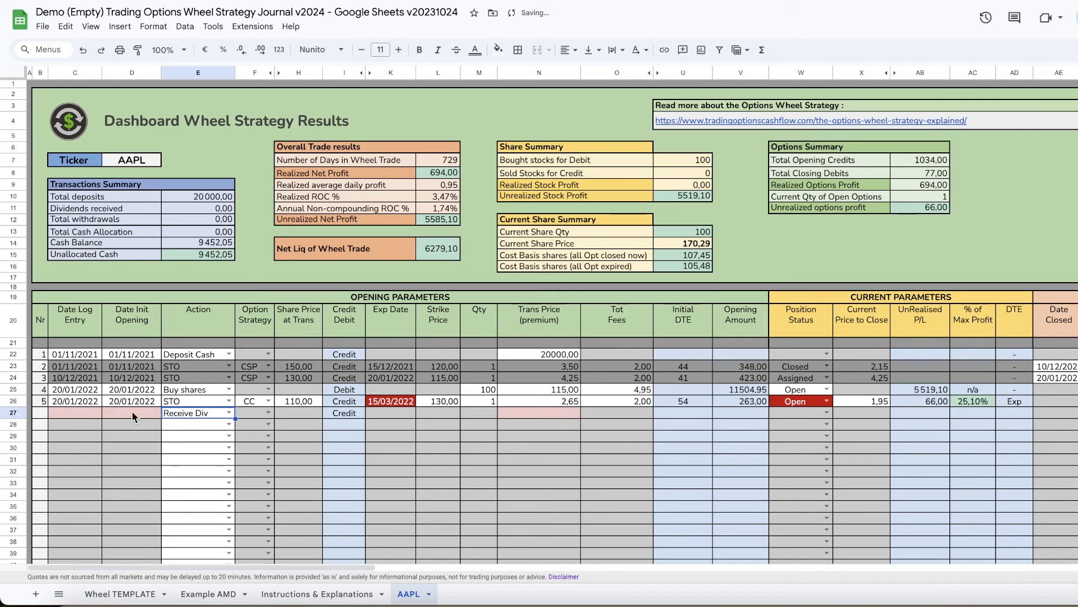
double_click(83, 412)
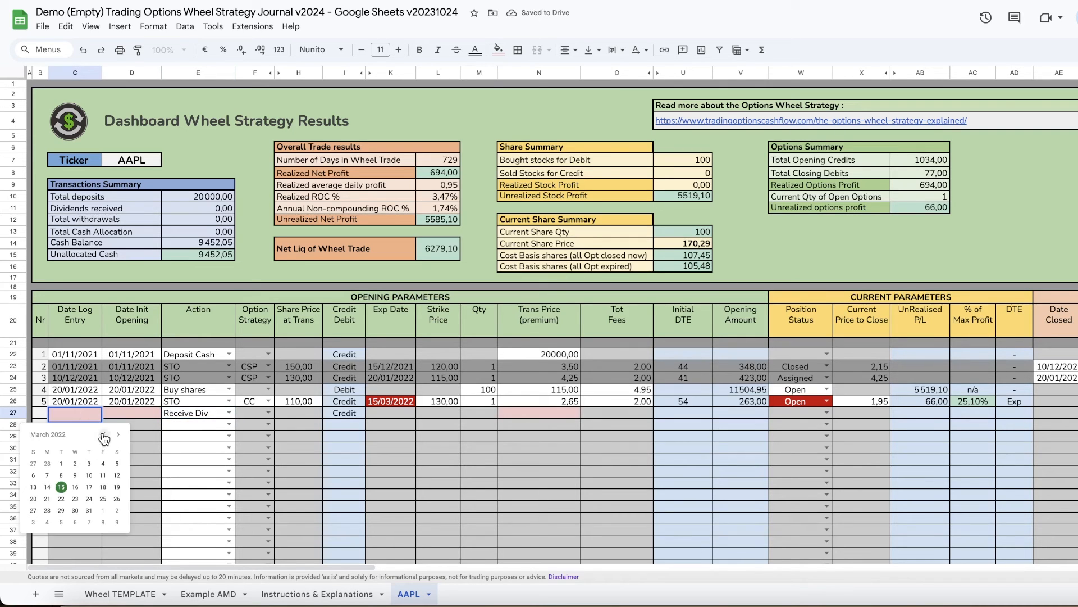
click(104, 435)
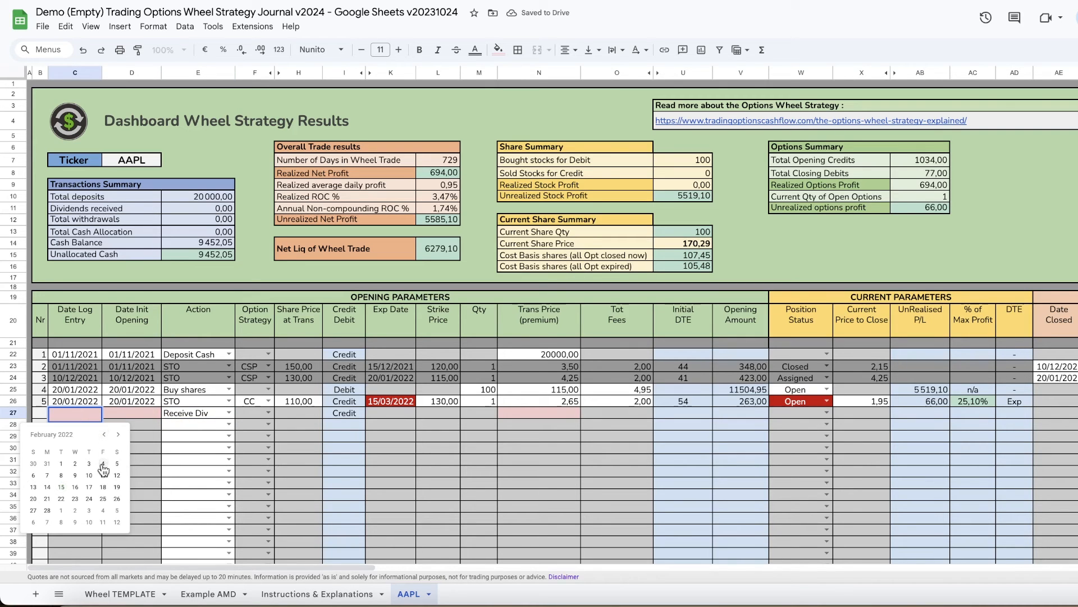
click(62, 487)
double_click(130, 410)
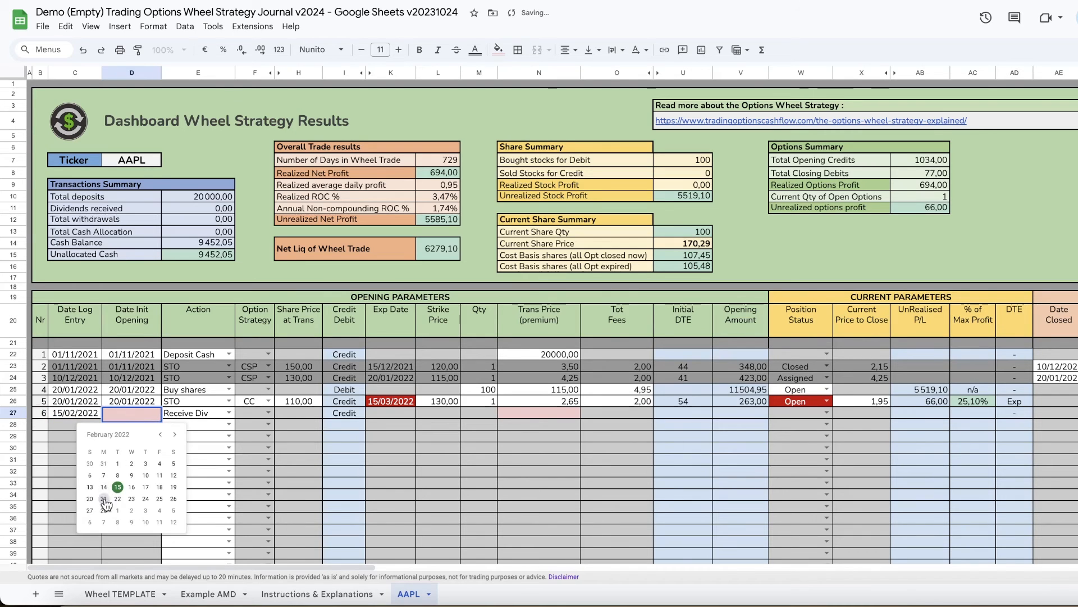
click(118, 487)
- Enter 125 as the transaction price of the dividend in row 27
click(524, 414)
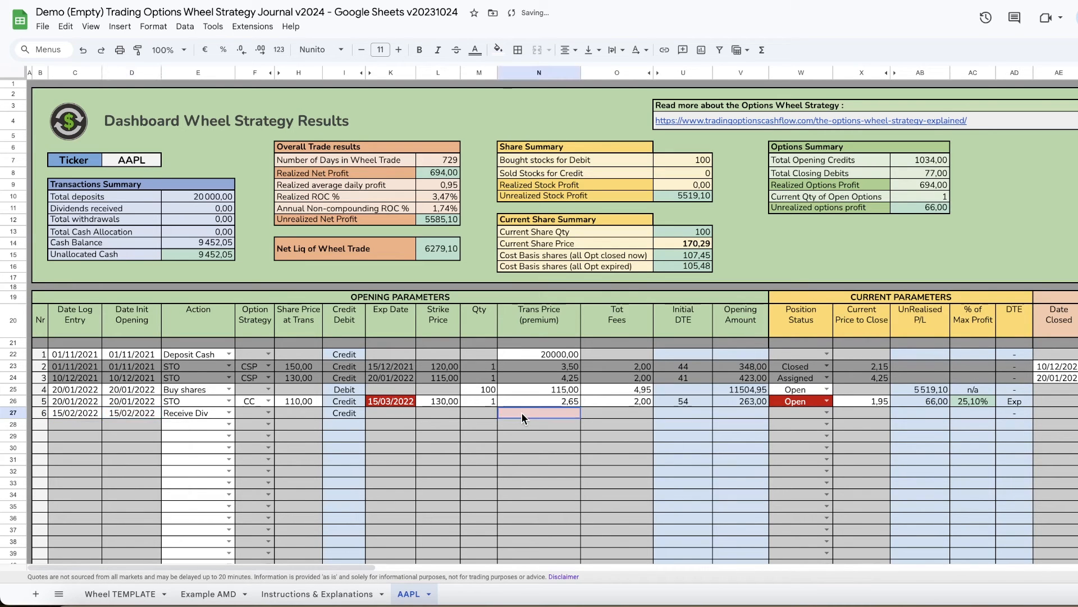
text(125)
key(Tab)
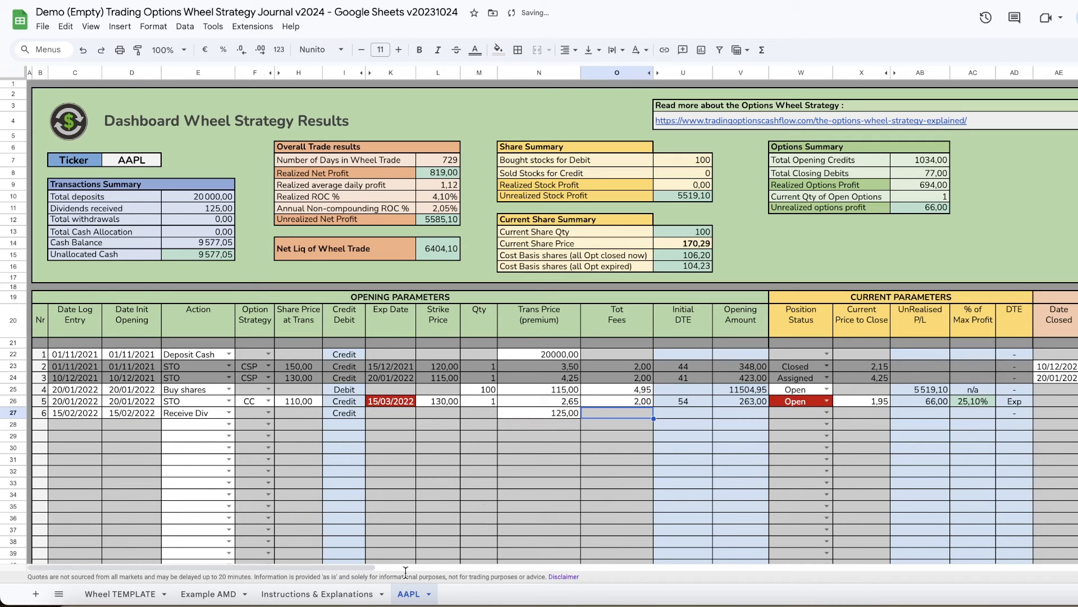
mouse_move(360, 567)
mouse_down()
mouse_move(504, 575)
mouse_move(351, 569)
mouse_up()
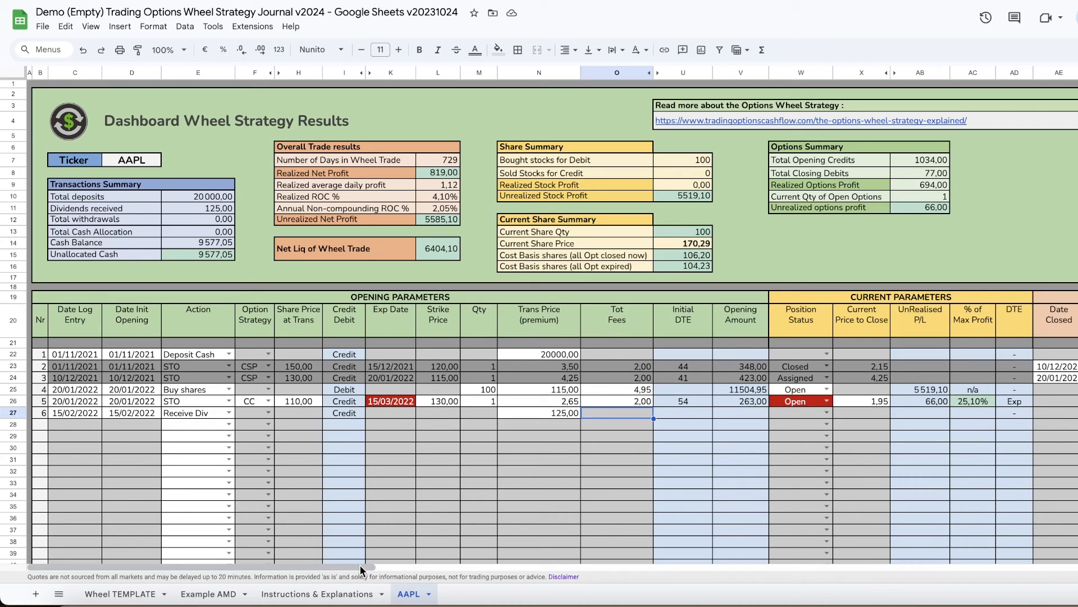
drag(360, 564, 514, 576)
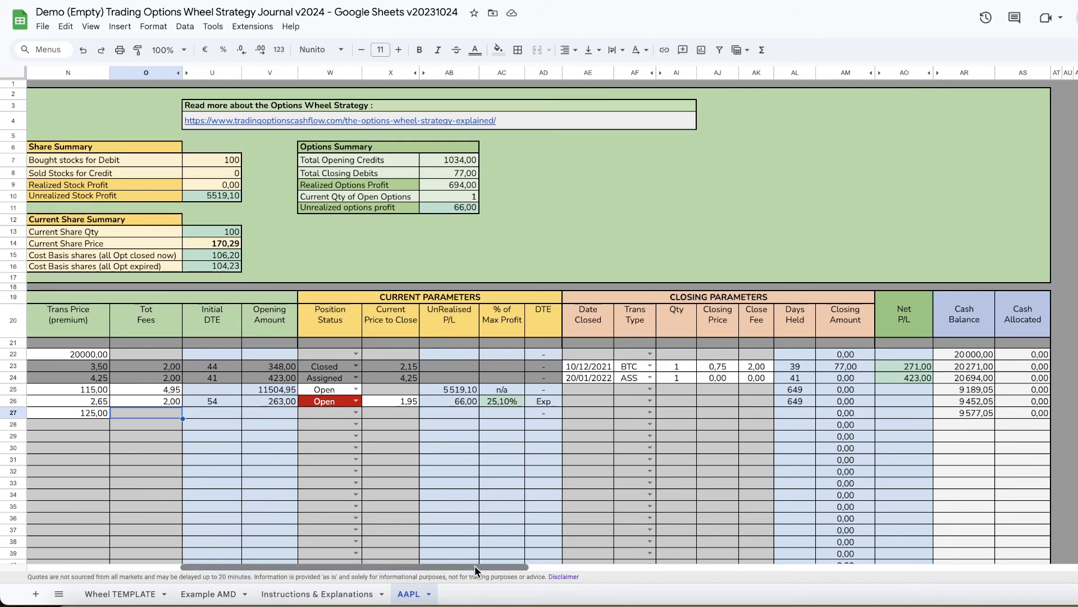
drag(474, 565, 407, 568)
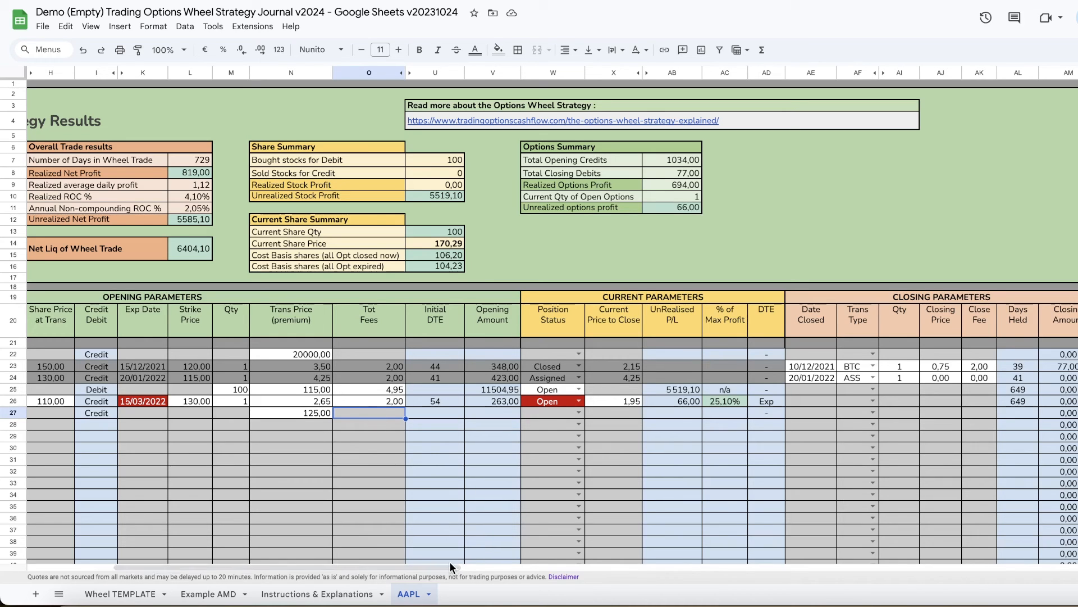
drag(446, 565, 350, 562)
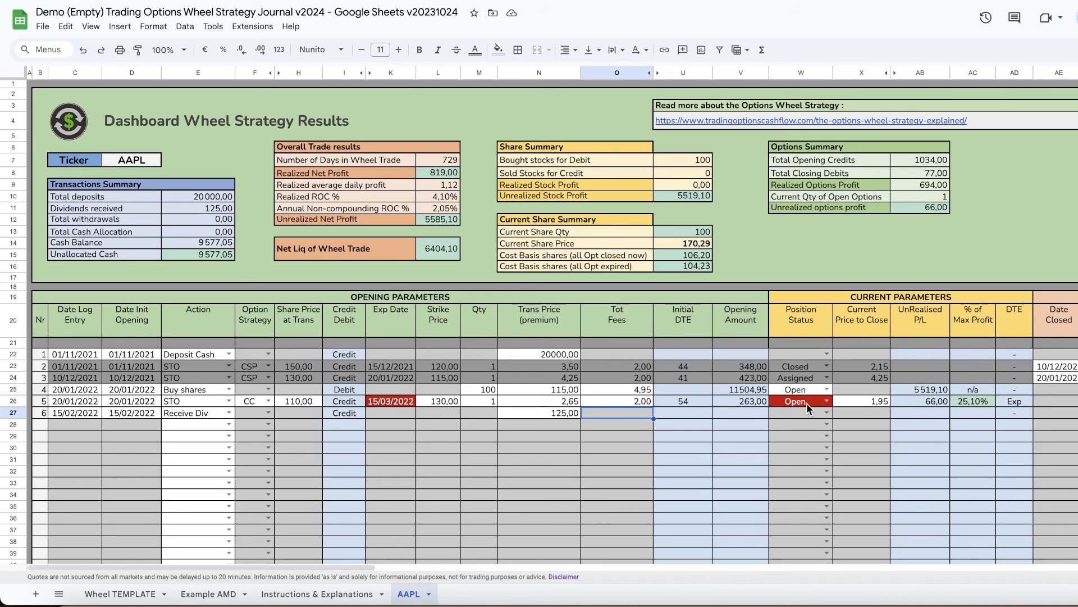
- Set the position status of the covered call in row 26 to Assigned with 15/03/2022 as the date closed
drag(360, 565, 438, 574)
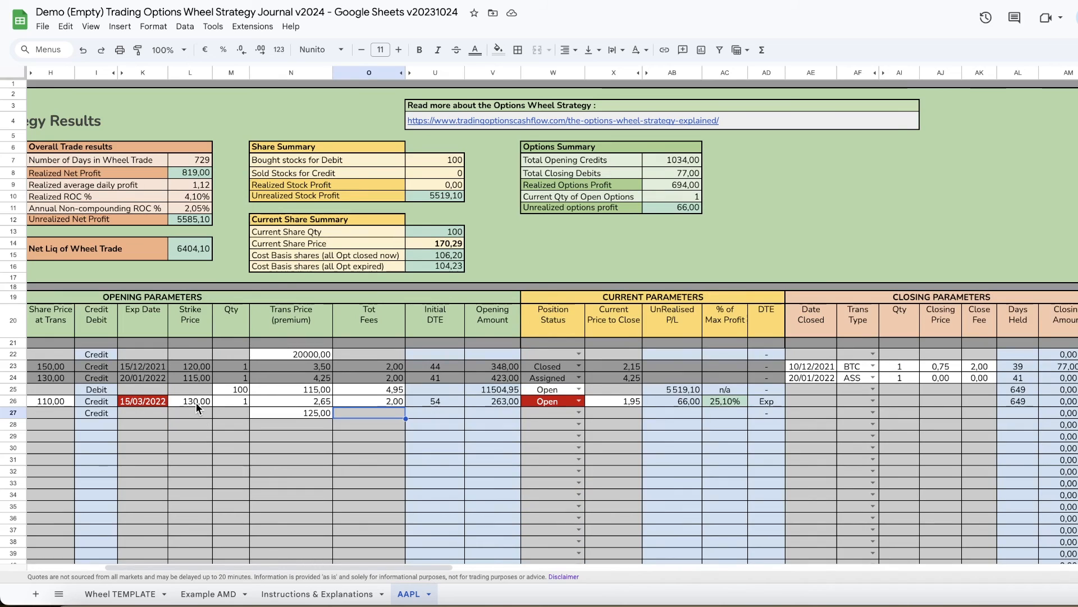
click(578, 401)
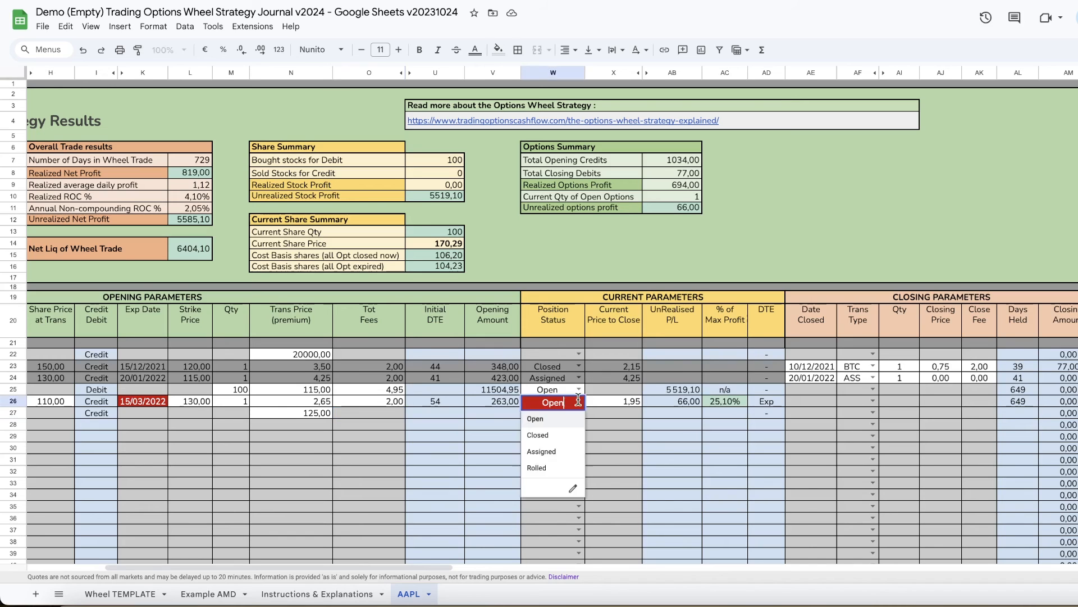
click(542, 452)
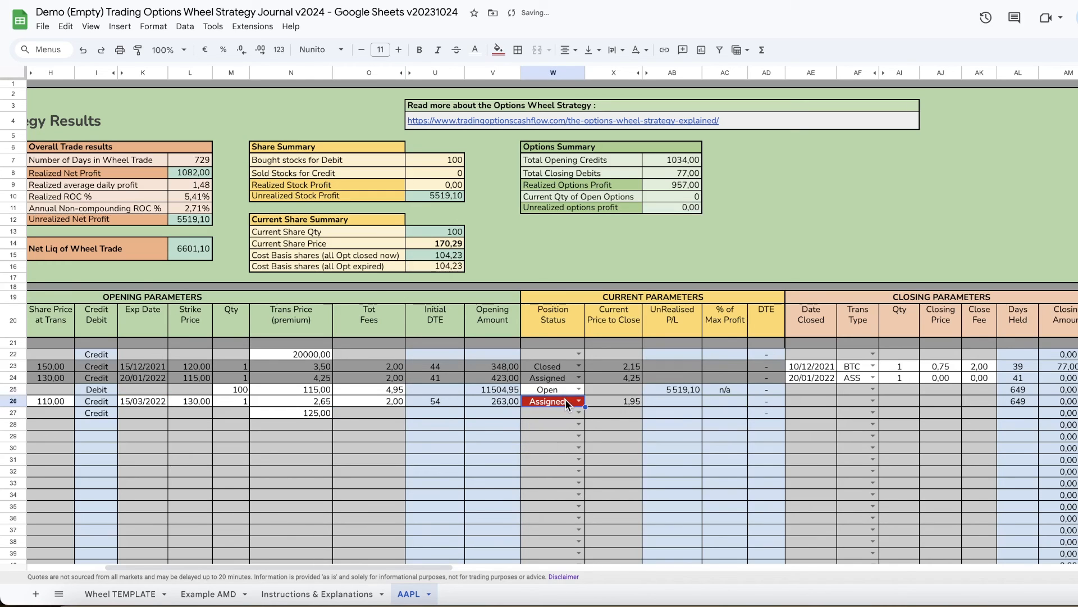
double_click(811, 401)
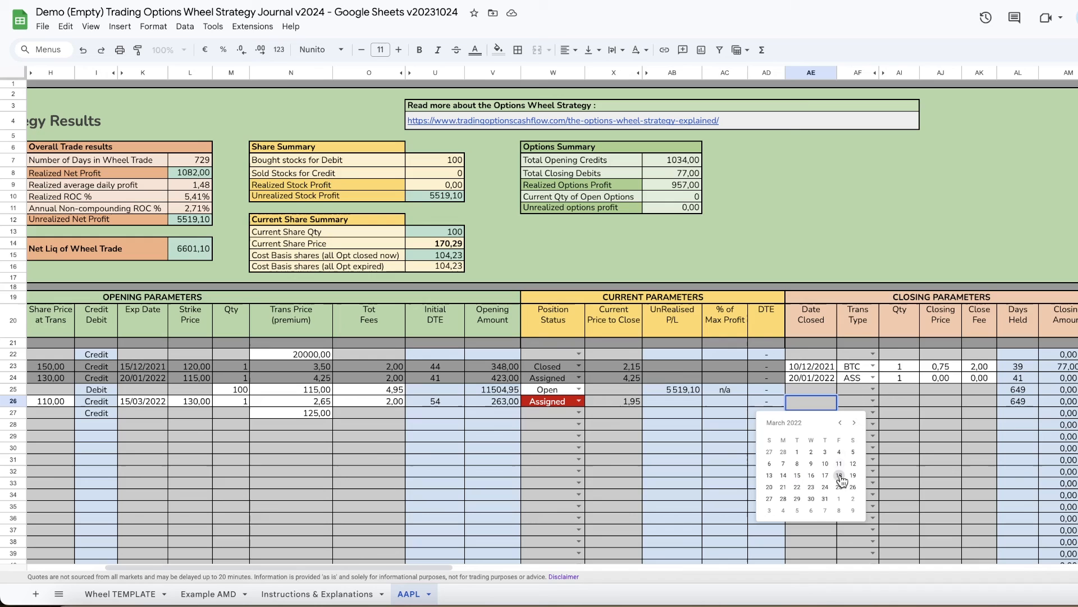
click(800, 476)
- Complete the covered call's closing parameters in row 26 with transaction type ASS, quantity 1, closing price 0 and close fee 0
click(870, 402)
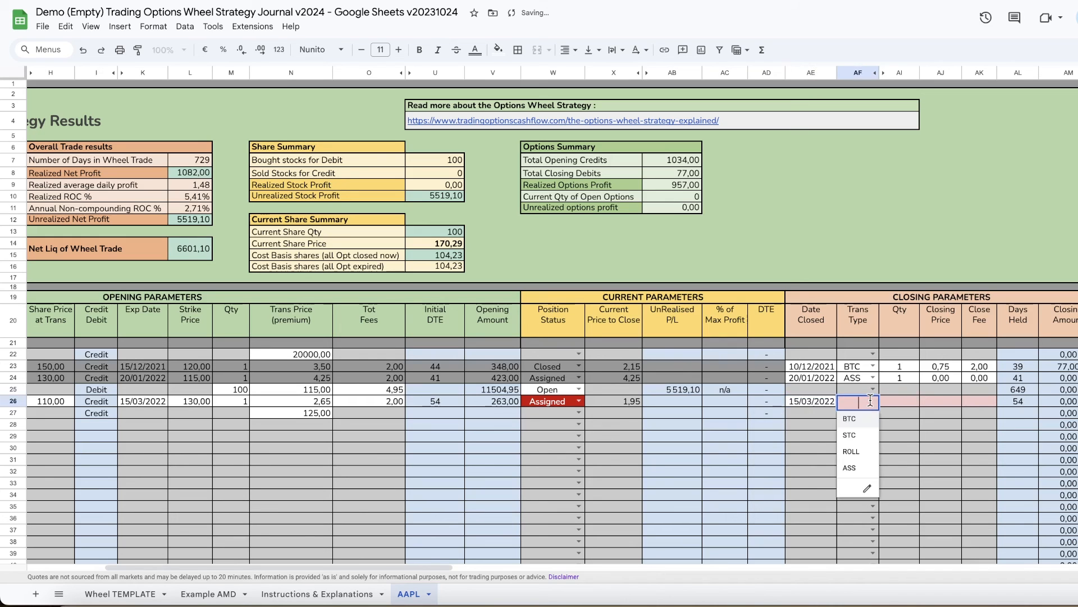
click(852, 474)
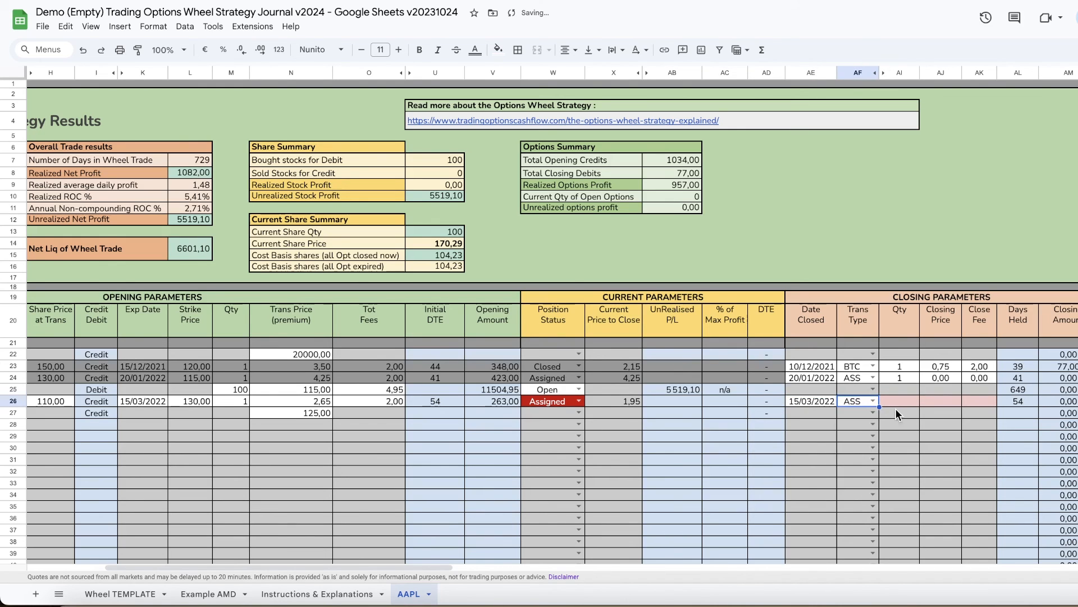
click(901, 401)
text(1)
key(Tab)
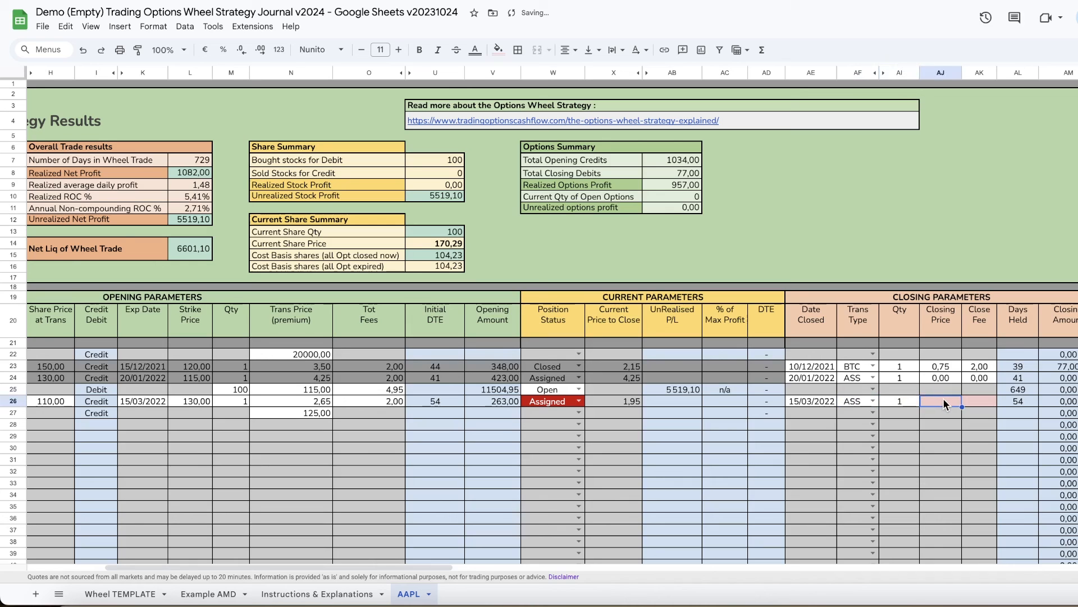
text(0)
key(Tab)
text(0)
key(Tab)
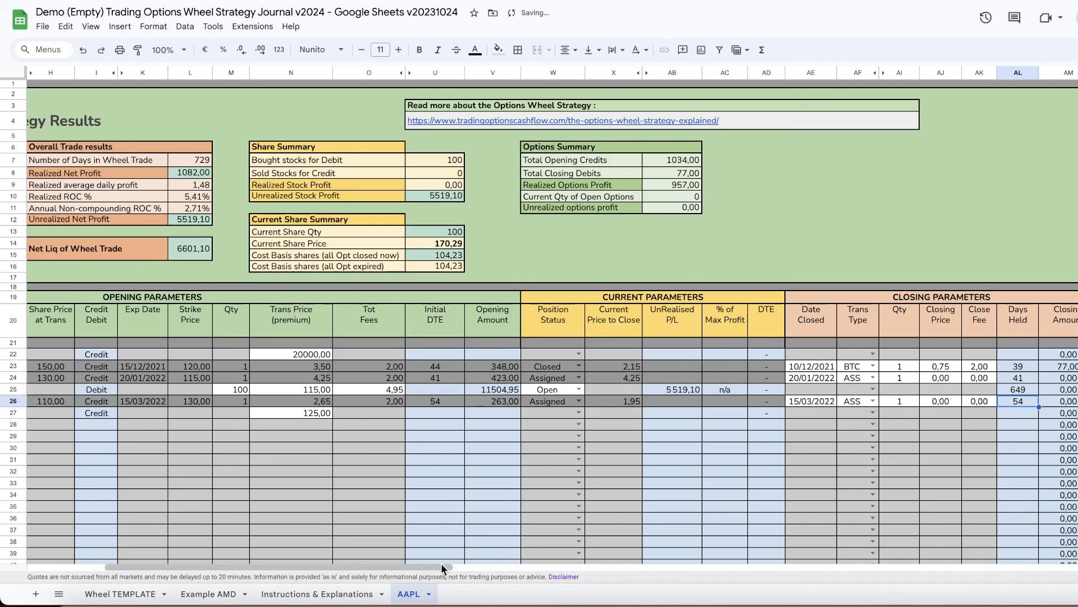
- Set the position status of the share purchase in row 25 to Closed with 15/03/2022 as the date closed
mouse_move(440, 562)
mouse_down()
mouse_move(335, 564)
mouse_move(454, 567)
mouse_up()
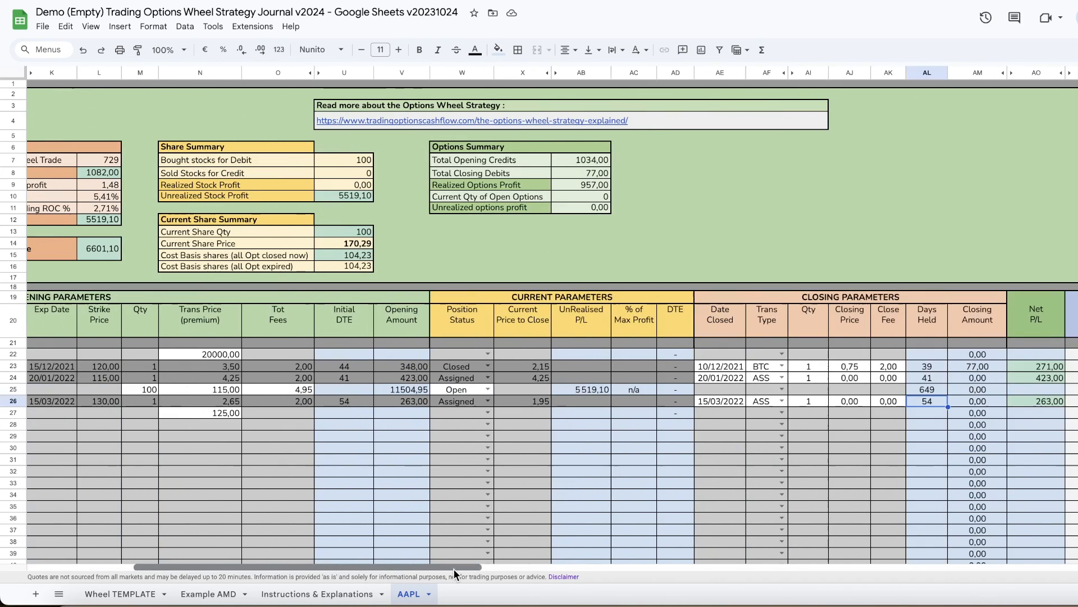
click(488, 389)
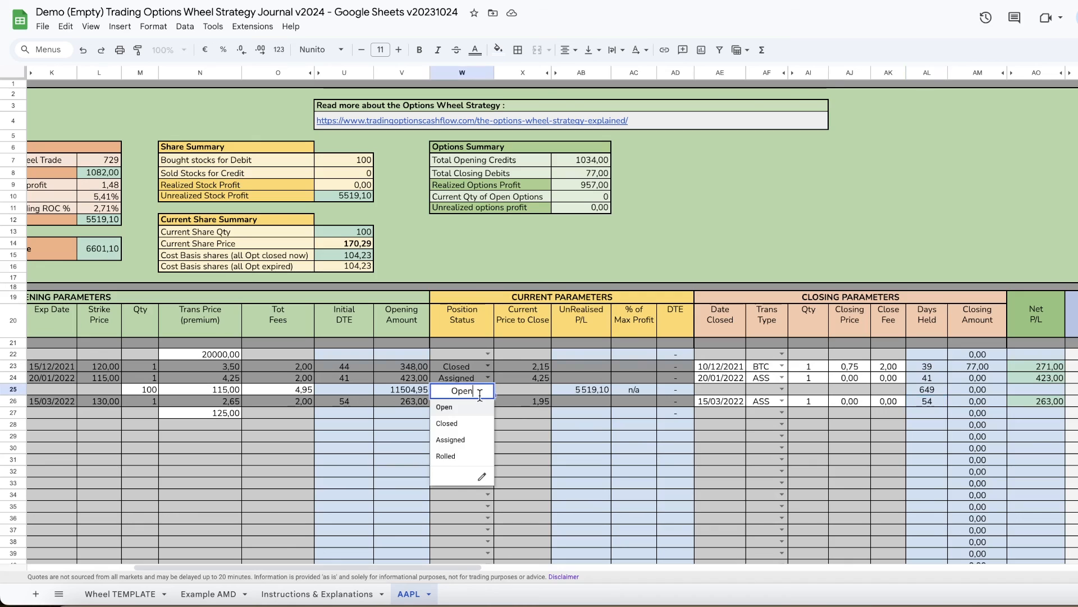
click(457, 424)
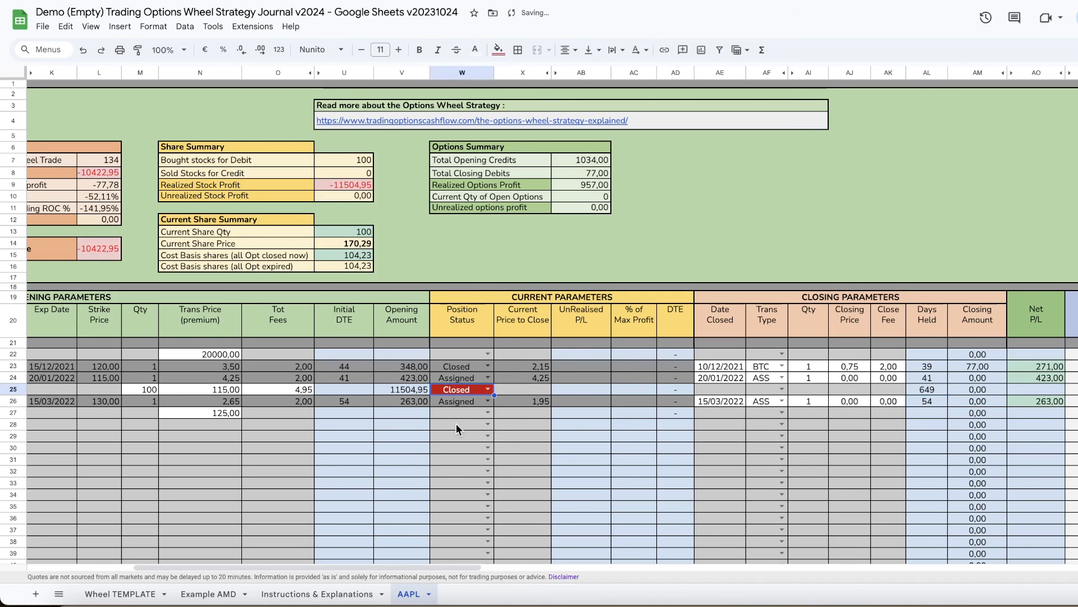
double_click(725, 389)
click(710, 470)
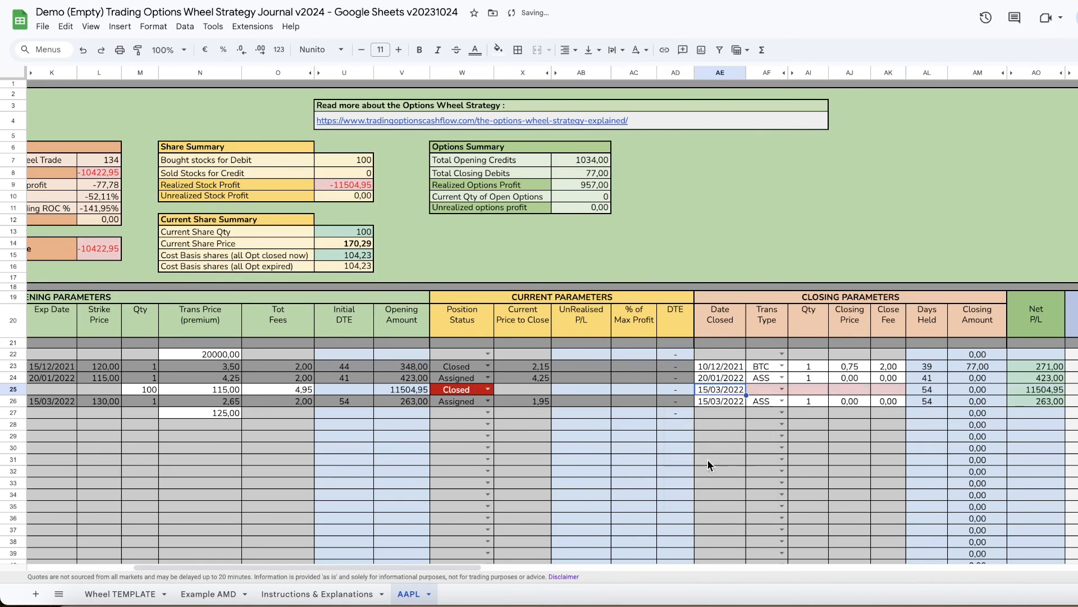
- Complete the shares' closing parameters in row 25 with transaction type STC, quantity 100, closing price 130 and close fee 4,95
click(782, 389)
click(767, 424)
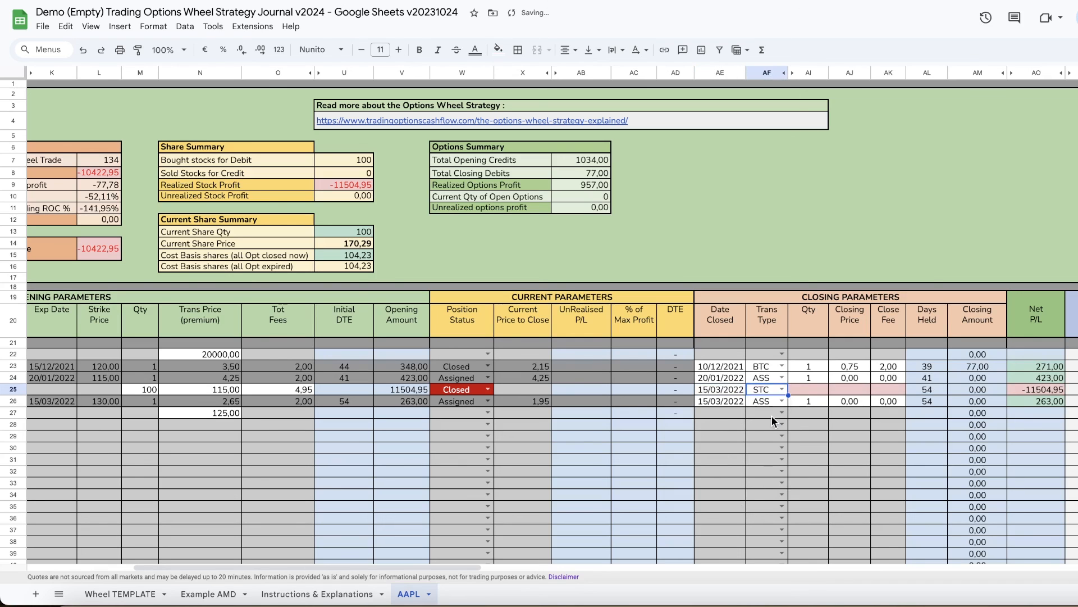
click(807, 392)
text(100)
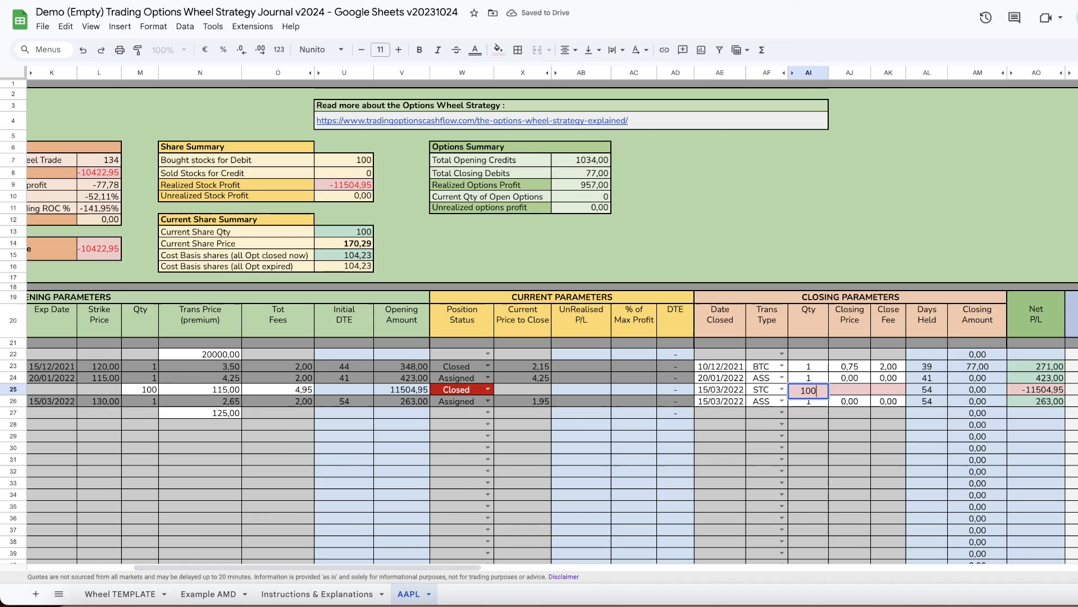
key(Tab)
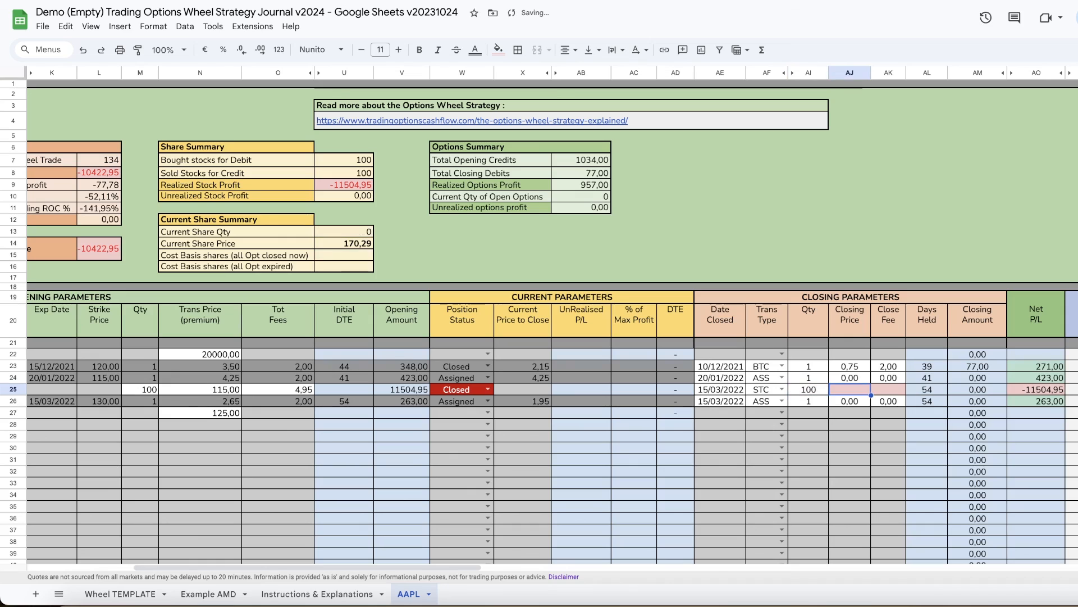
text(130)
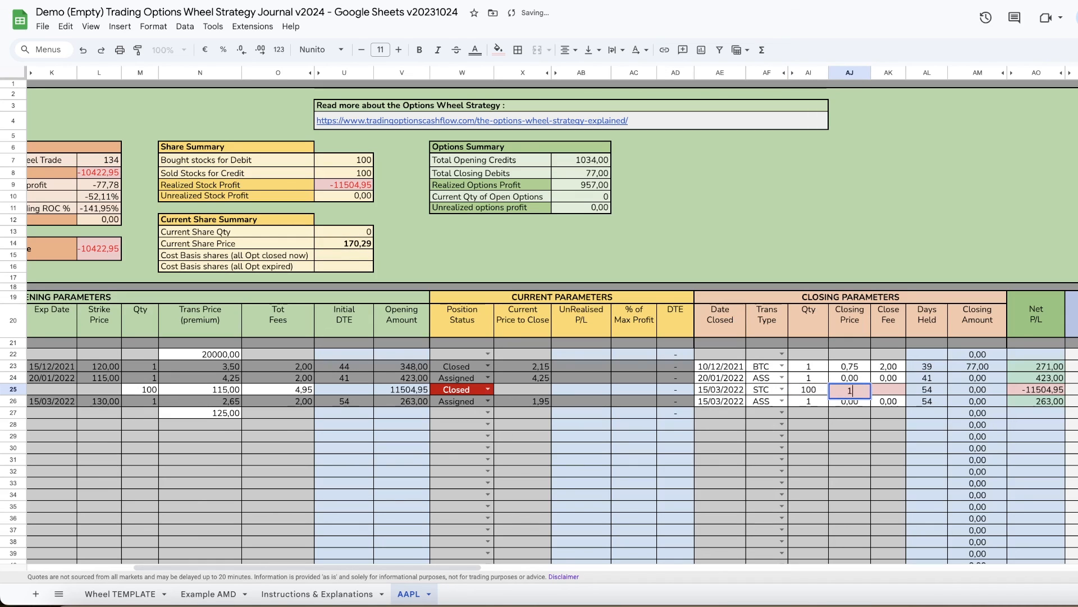
key(Tab)
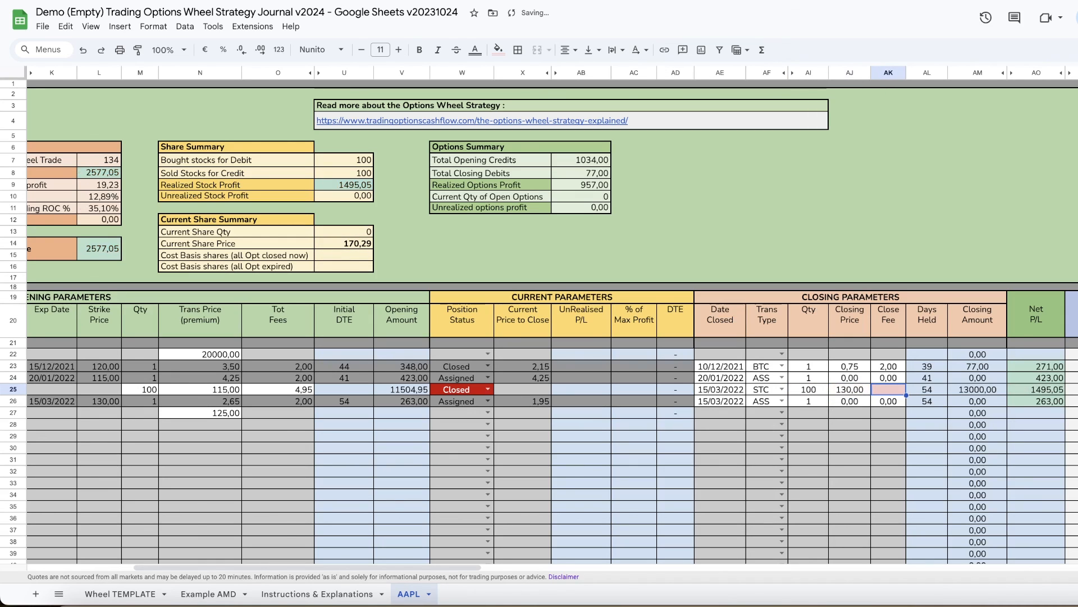
text(4,95)
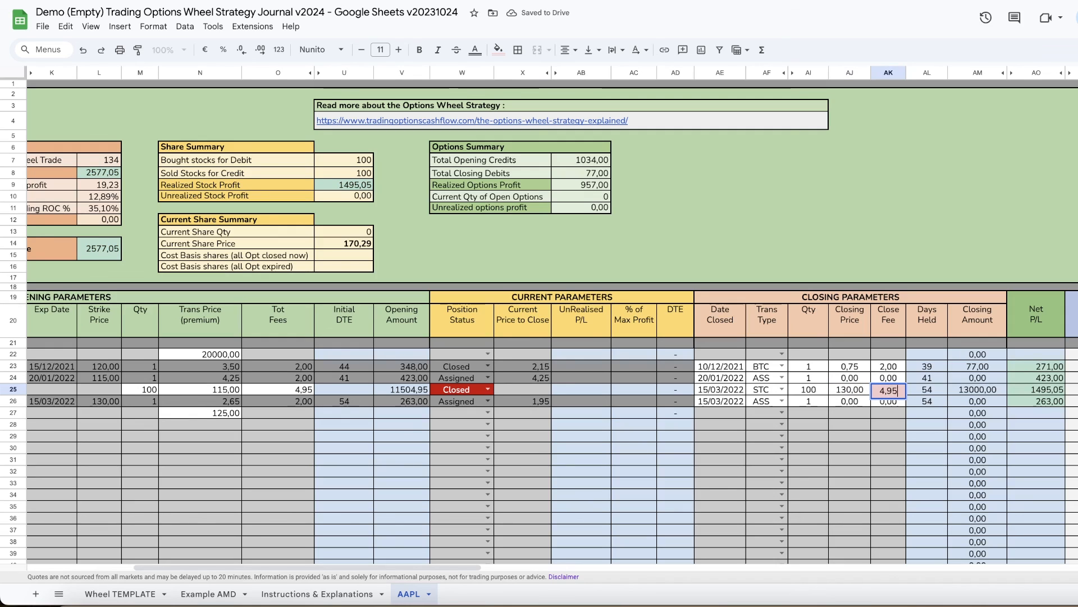
key(Tab)
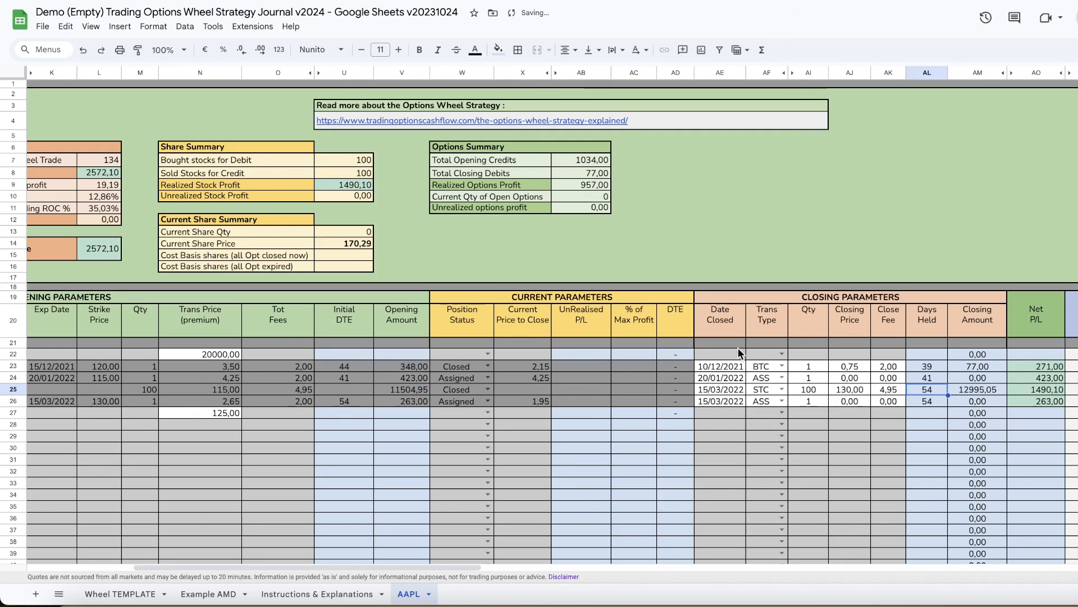
drag(478, 564, 518, 587)
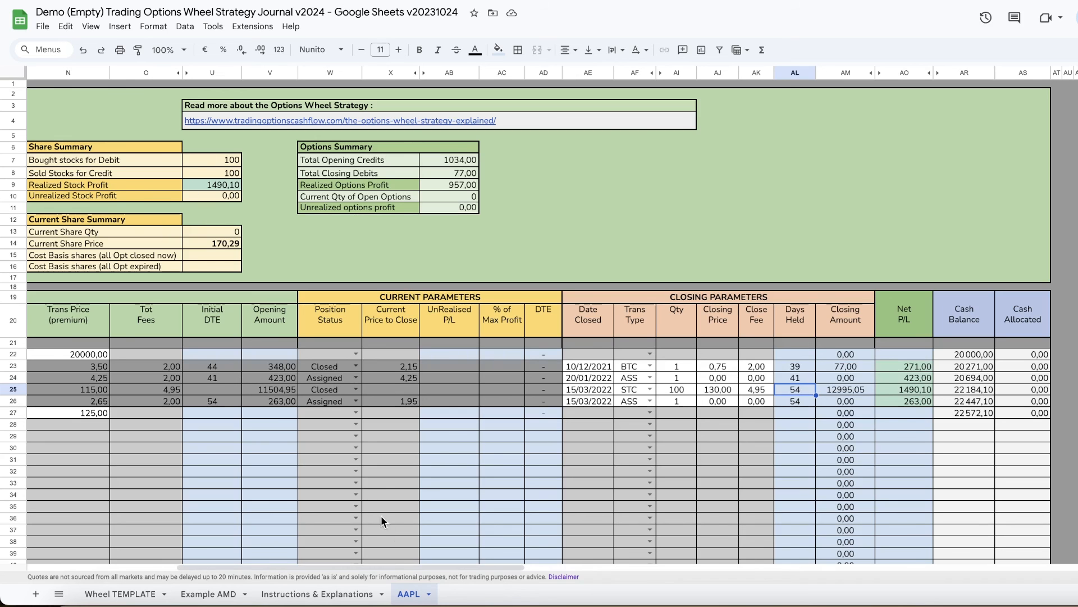
drag(427, 565, 281, 555)
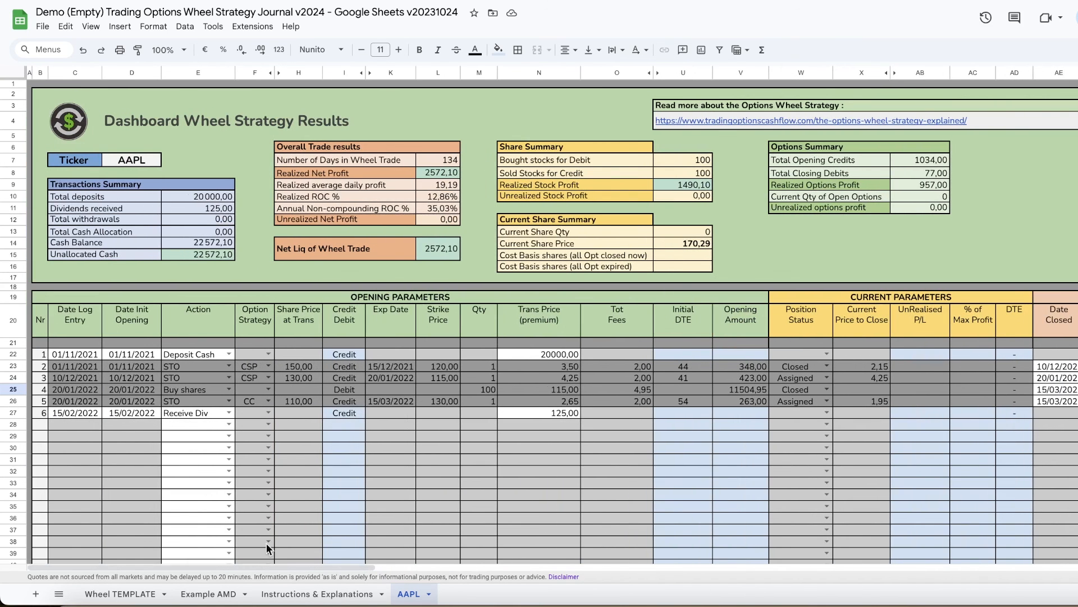